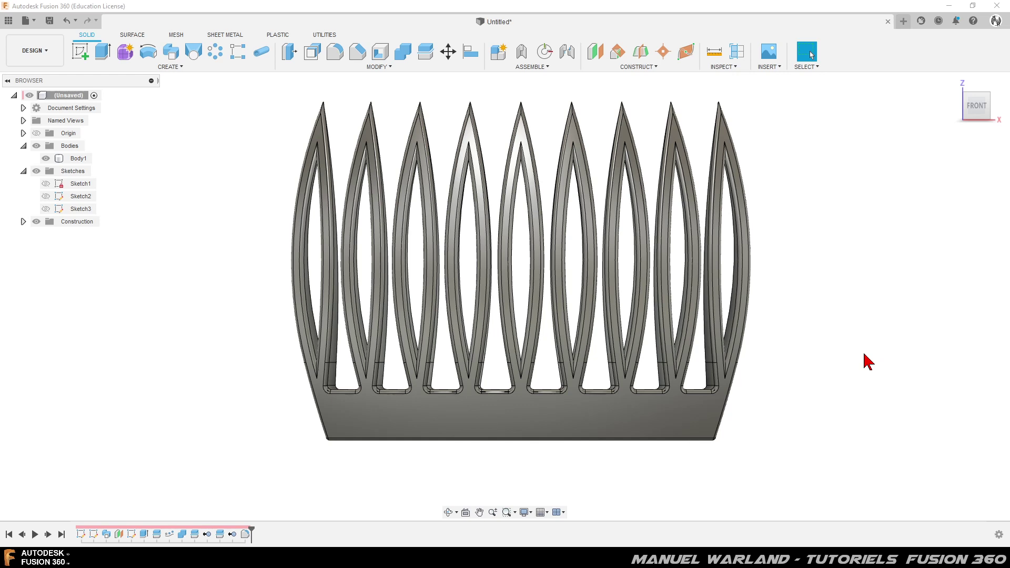
Orbit the finished curved comb model to inspect it from the side.
{"action": "mouse_move", "coordinate": [814, 387]}
{"action": "middle_mouse_down", "text": "shift"}
{"action": "mouse_move", "coordinate": [693, 408]}
{"action": "mouse_move", "coordinate": [724, 394]}
{"action": "mouse_move", "coordinate": [722, 295]}
{"action": "mouse_move", "coordinate": [722, 406]}
{"action": "mouse_move", "coordinate": [764, 408]}
{"action": "mouse_move", "coordinate": [753, 397]}
{"action": "mouse_move", "coordinate": [837, 404]}
{"action": "mouse_move", "coordinate": [767, 411]}
{"action": "mouse_move", "coordinate": [793, 397]}
{"action": "mouse_move", "coordinate": [799, 413]}
{"action": "middle_mouse_up", "text": "shift"}
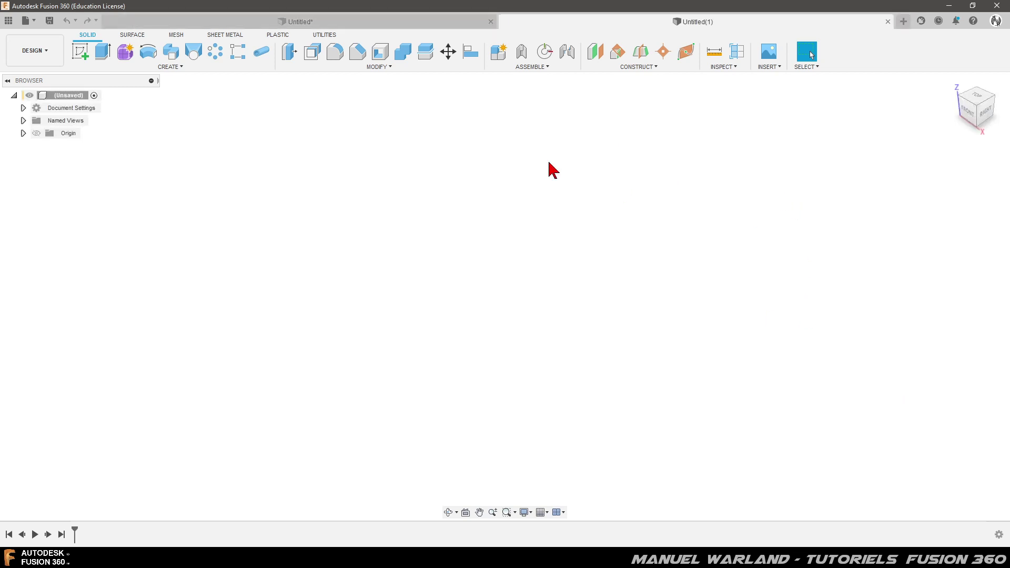
Start a new sketch on the vertical right-side origin plane and zoom the grid to a workable scale.
{"action": "left_click", "coordinate": [81, 53]}
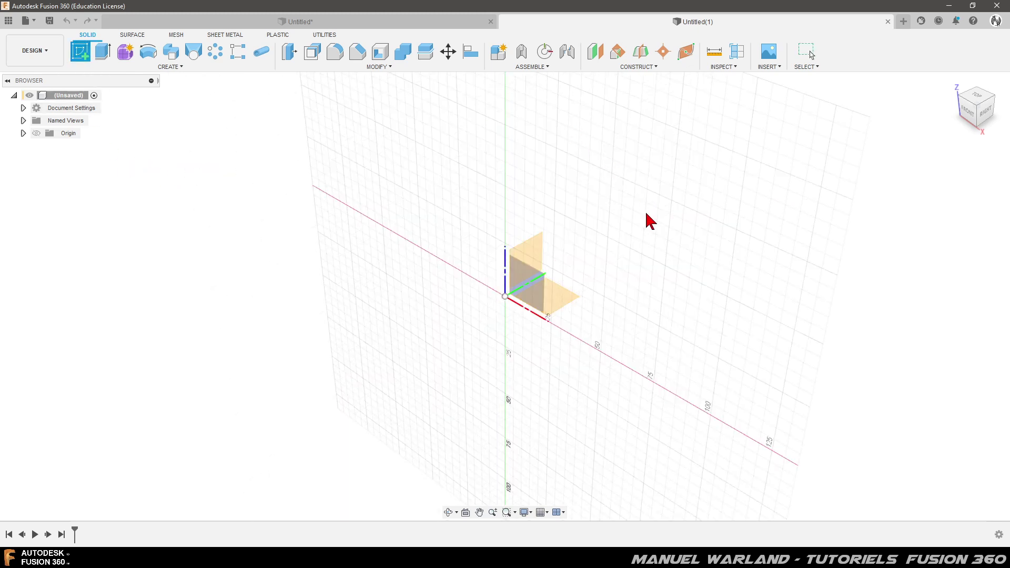
{"action": "left_click", "coordinate": [540, 253]}
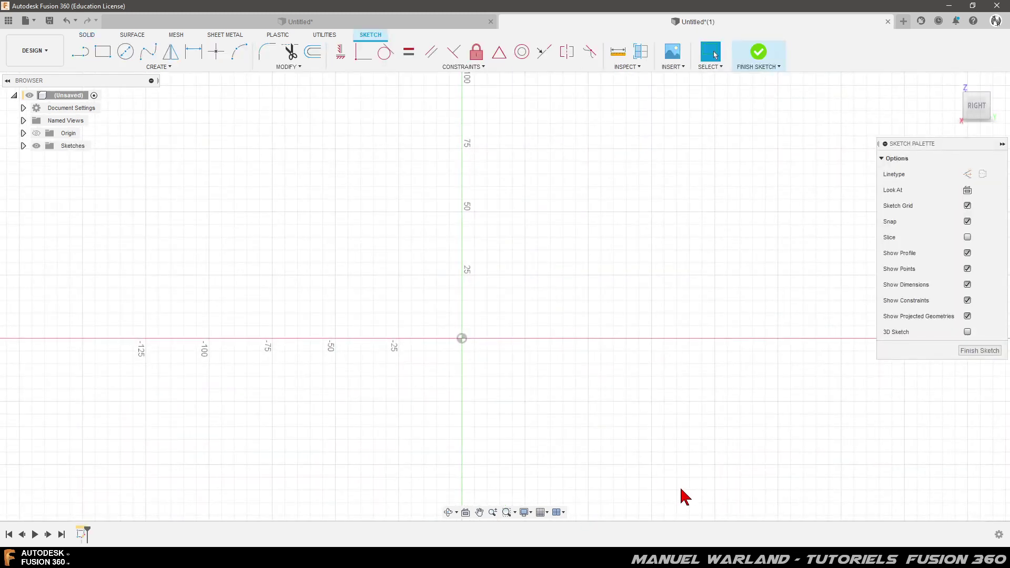
{"action": "scroll", "coordinate": [685, 497], "scroll_direction": "down", "scroll_amount": 2}
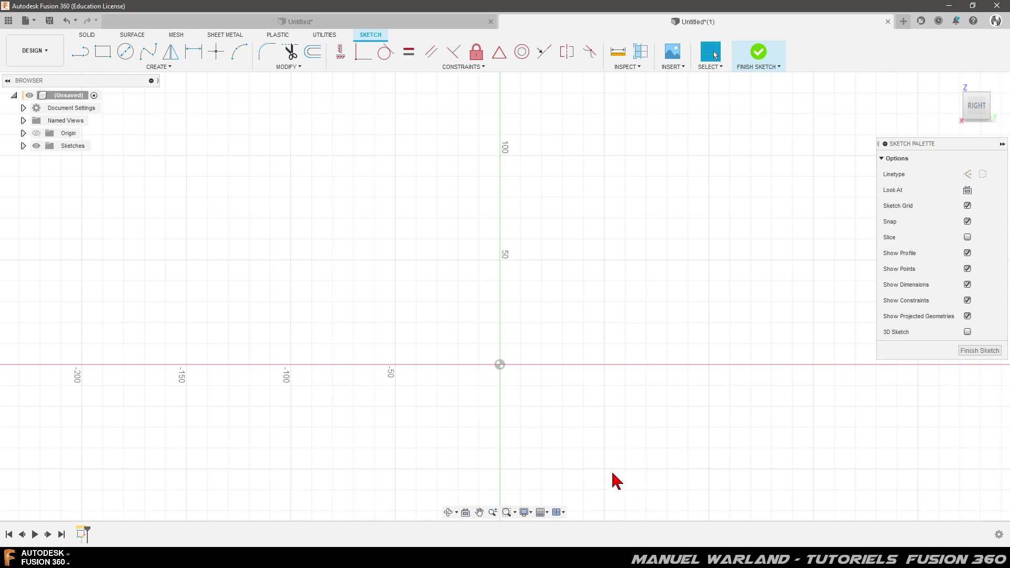
{"action": "scroll", "coordinate": [607, 89], "scroll_direction": "up", "scroll_amount": 1}
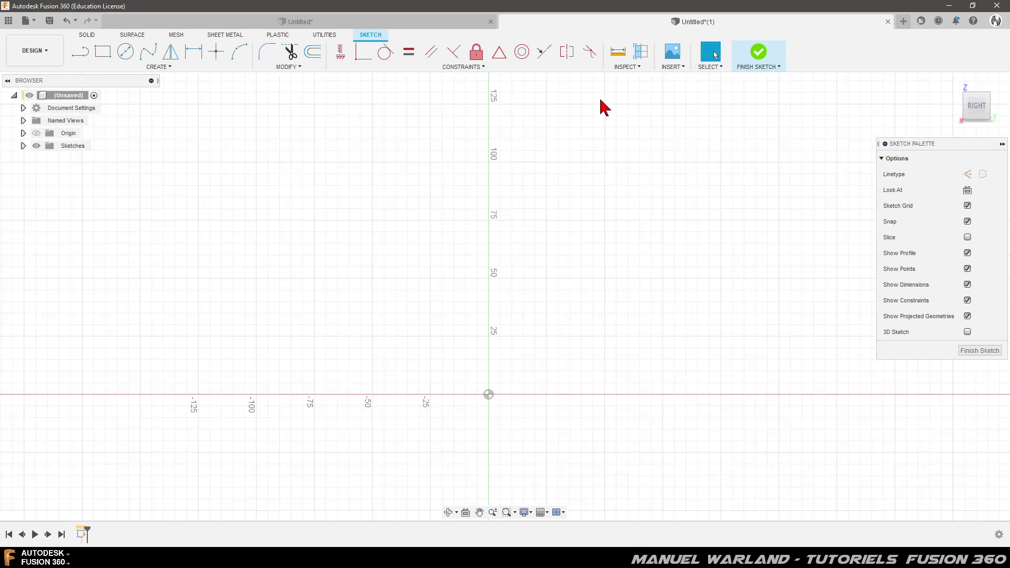
{"action": "scroll", "coordinate": [600, 104], "scroll_direction": "up", "scroll_amount": 1}
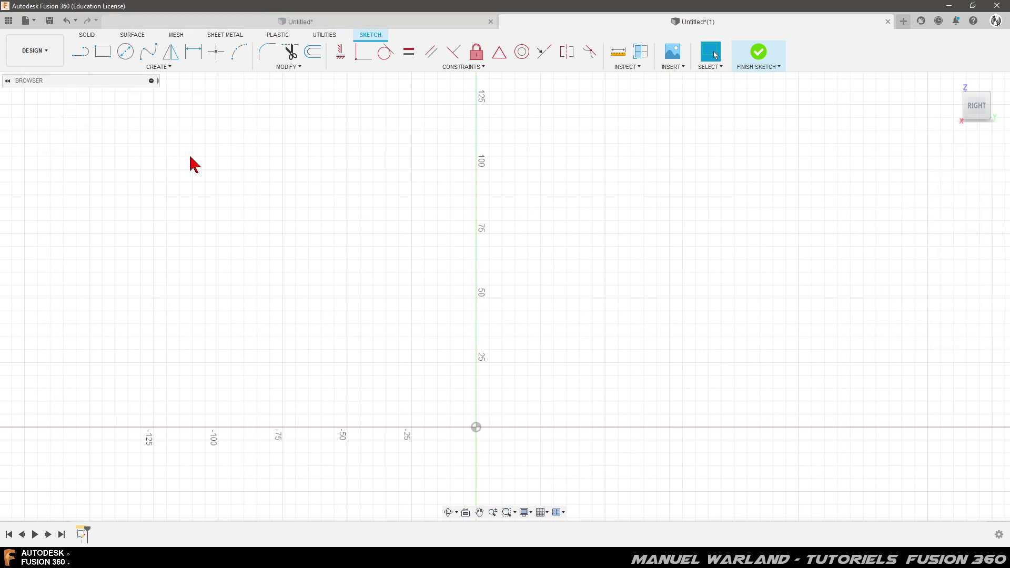
{"action": "mouse_move", "coordinate": [682, 374]}
{"action": "middle_mouse_down", "text": "shift"}
{"action": "mouse_move", "coordinate": [600, 379]}
{"action": "mouse_move", "coordinate": [610, 366]}
{"action": "mouse_move", "coordinate": [593, 367]}
{"action": "mouse_move", "coordinate": [631, 379]}
{"action": "mouse_move", "coordinate": [616, 275]}
{"action": "mouse_move", "coordinate": [595, 363]}
{"action": "mouse_move", "coordinate": [681, 357]}
{"action": "mouse_move", "coordinate": [586, 372]}
{"action": "mouse_move", "coordinate": [648, 374]}
{"action": "mouse_move", "coordinate": [605, 373]}
{"action": "middle_mouse_up", "text": "shift"}
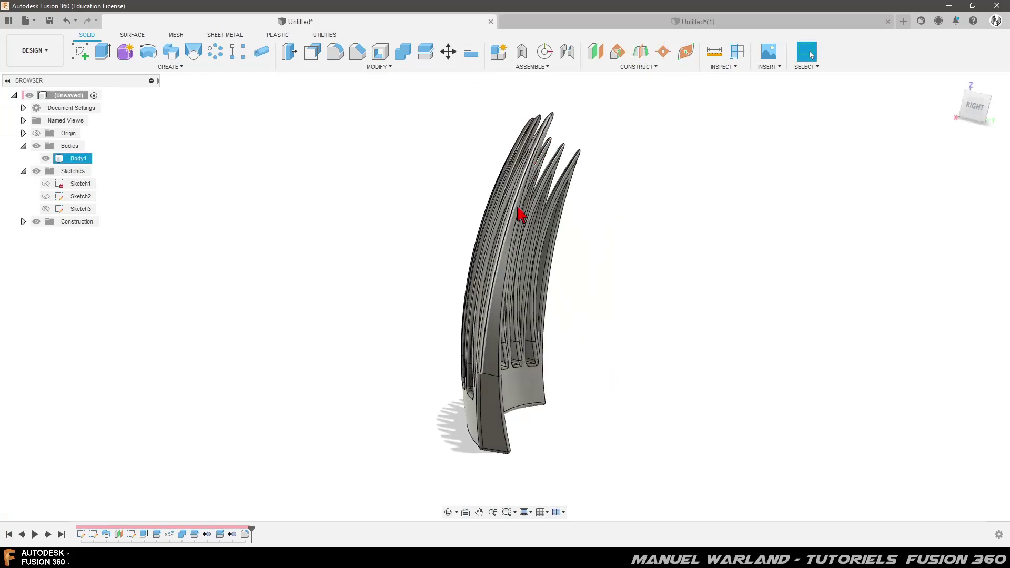
{"action": "mouse_move", "coordinate": [494, 424]}
{"action": "middle_mouse_down", "text": "shift"}
{"action": "mouse_move", "coordinate": [521, 424]}
{"action": "mouse_move", "coordinate": [521, 395]}
{"action": "mouse_move", "coordinate": [485, 424]}
{"action": "mouse_move", "coordinate": [548, 421]}
{"action": "mouse_move", "coordinate": [559, 433]}
{"action": "middle_mouse_up", "text": "shift"}
{"action": "key", "text": "Escape"}
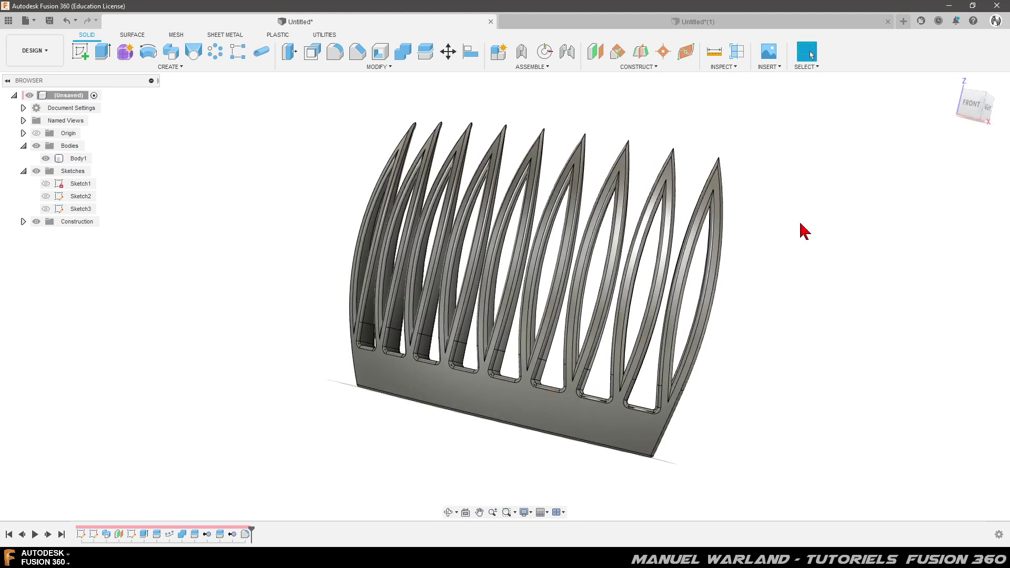
{"action": "mouse_move", "coordinate": [768, 304]}
{"action": "middle_mouse_down", "text": "shift"}
{"action": "mouse_move", "coordinate": [672, 323]}
{"action": "mouse_move", "coordinate": [685, 329]}
{"action": "mouse_move", "coordinate": [724, 316]}
{"action": "mouse_move", "coordinate": [706, 227]}
{"action": "mouse_move", "coordinate": [669, 331]}
{"action": "mouse_move", "coordinate": [676, 327]}
{"action": "mouse_move", "coordinate": [577, 135]}
{"action": "middle_mouse_up", "text": "shift"}
{"action": "left_click", "coordinate": [622, 20]}
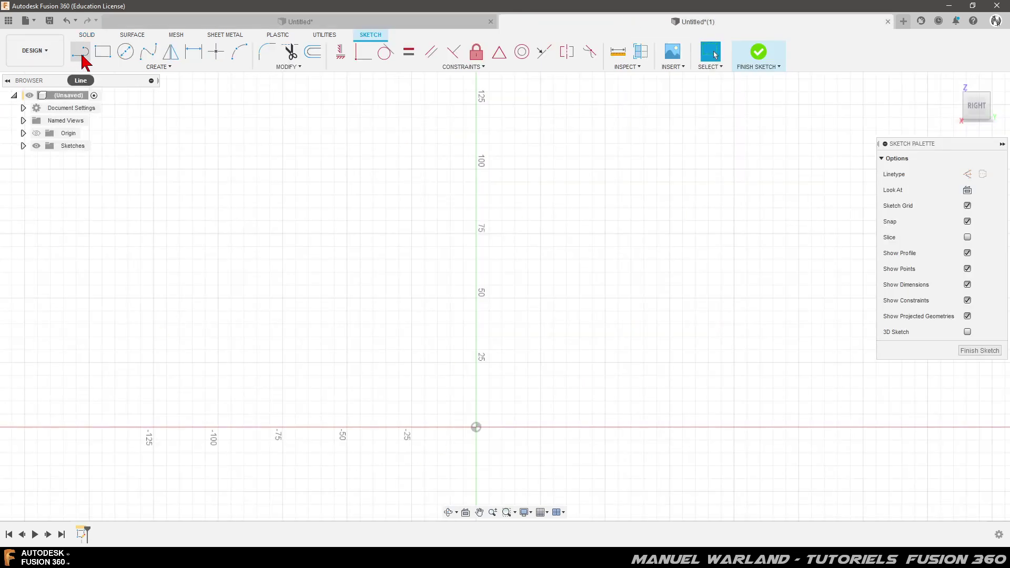
Draw two three-point arcs rising from the origin area to about 100 mm tall.
{"action": "left_click", "coordinate": [238, 52]}
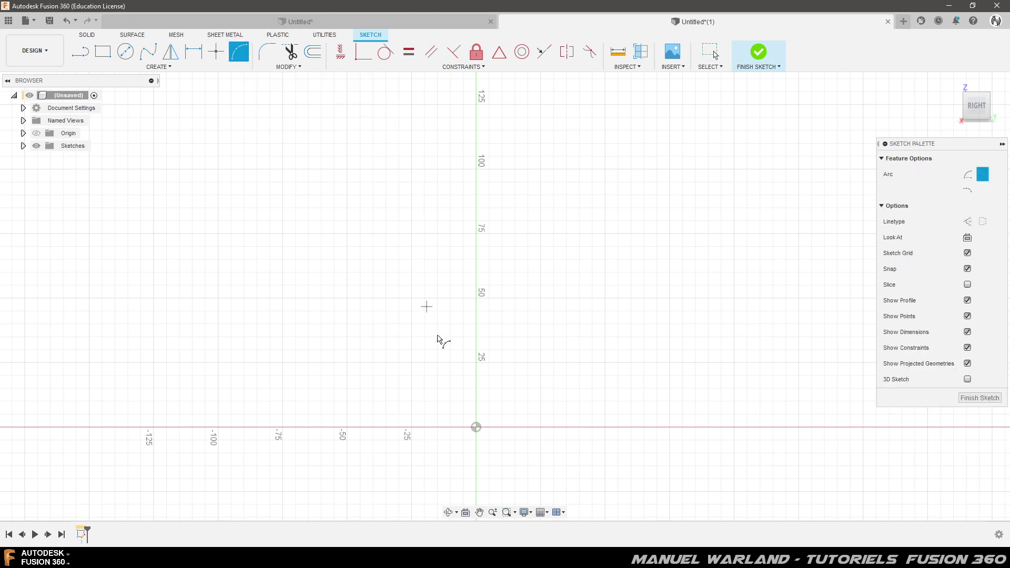
{"action": "left_click", "coordinate": [476, 427]}
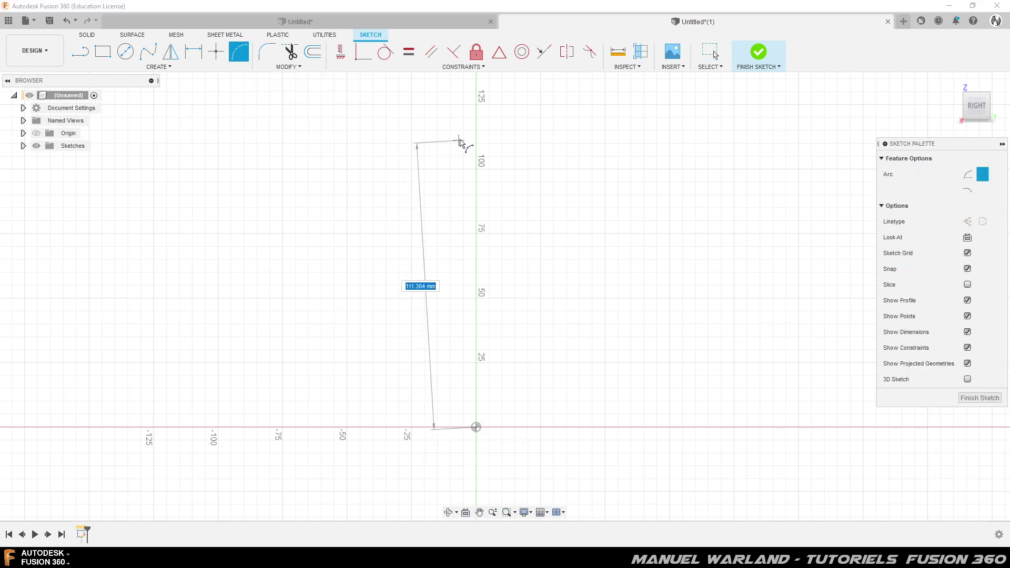
{"action": "left_click", "coordinate": [465, 173]}
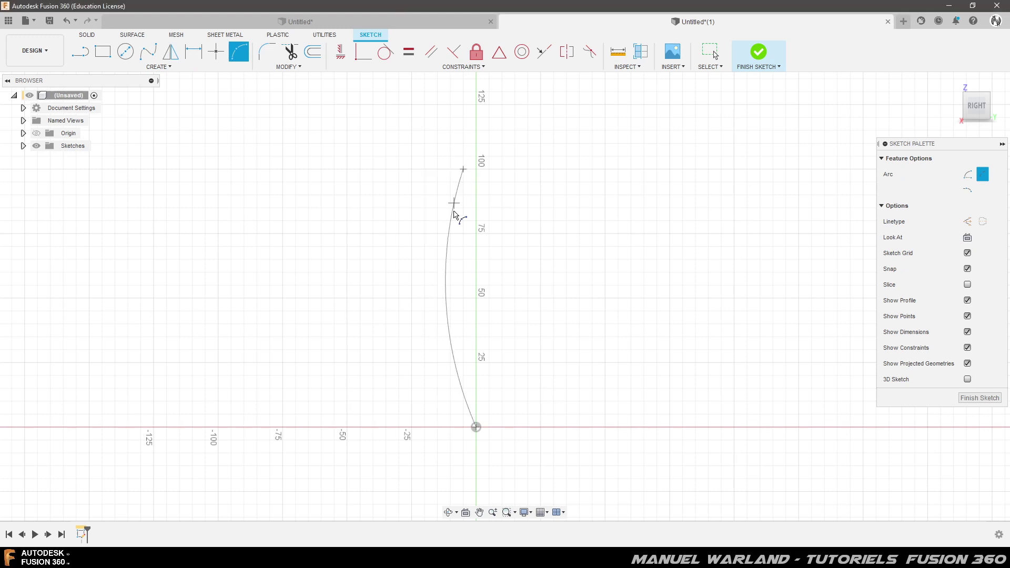
{"action": "left_click", "coordinate": [446, 279]}
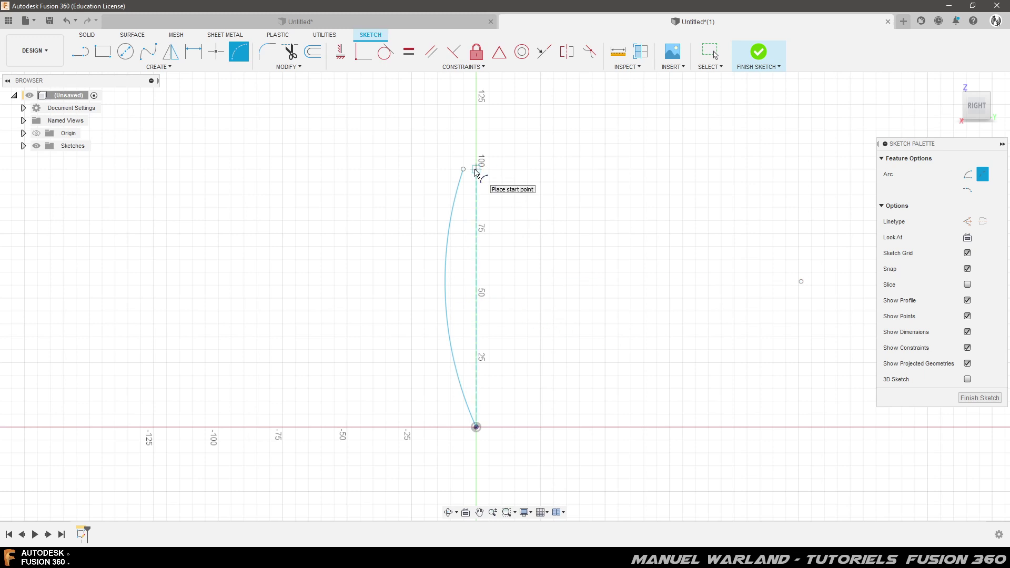
{"action": "left_click", "coordinate": [476, 170]}
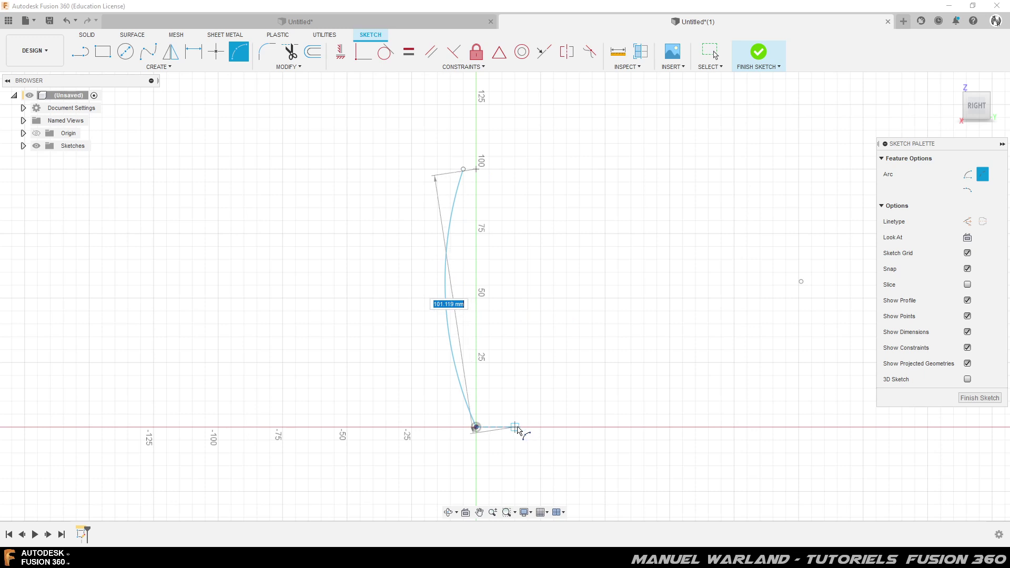
{"action": "left_click", "coordinate": [516, 427]}
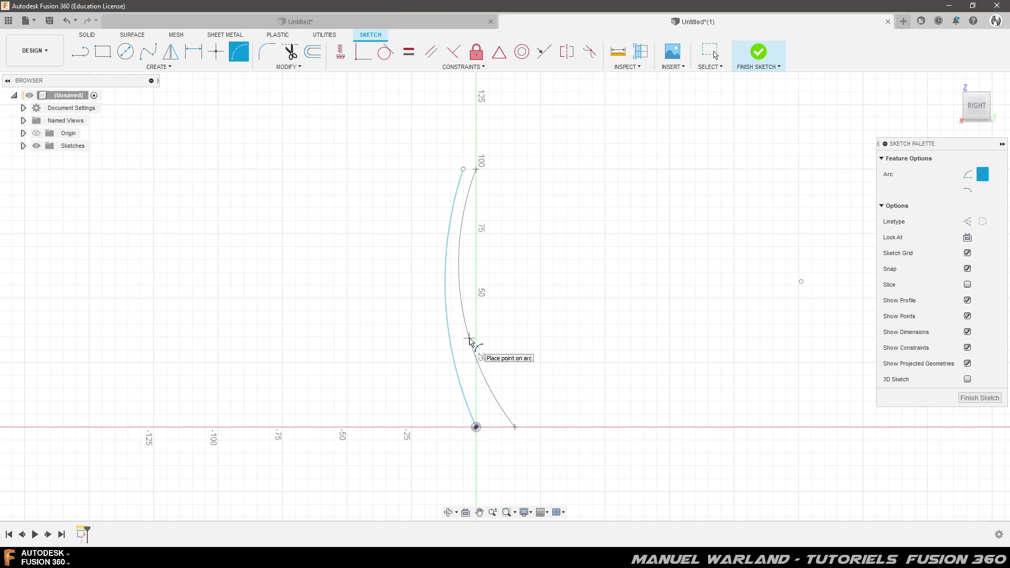
{"action": "left_click", "coordinate": [470, 340]}
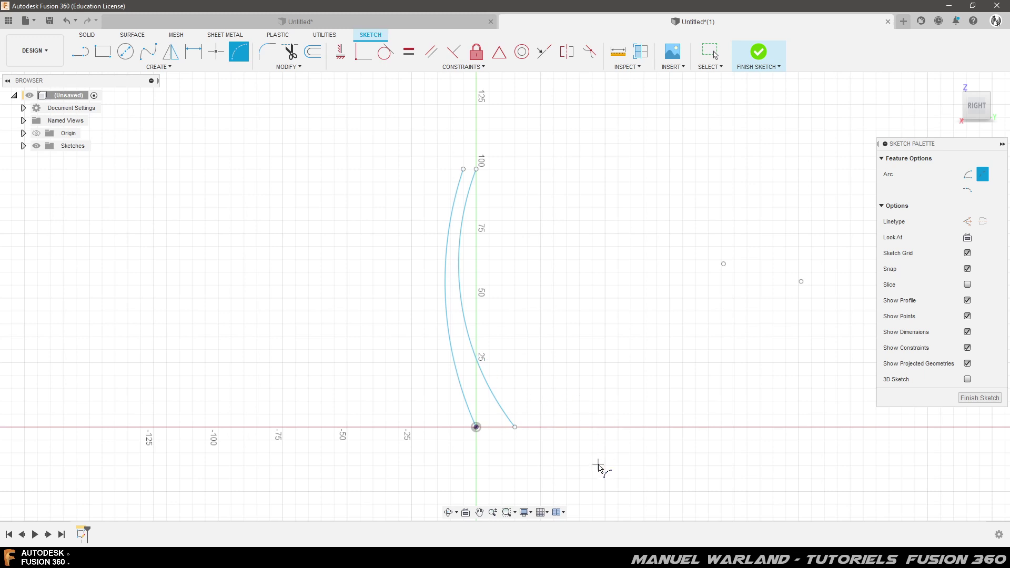
Close the profile with short straight lines across the top and bottom of the arcs.
{"action": "left_click", "coordinate": [79, 53]}
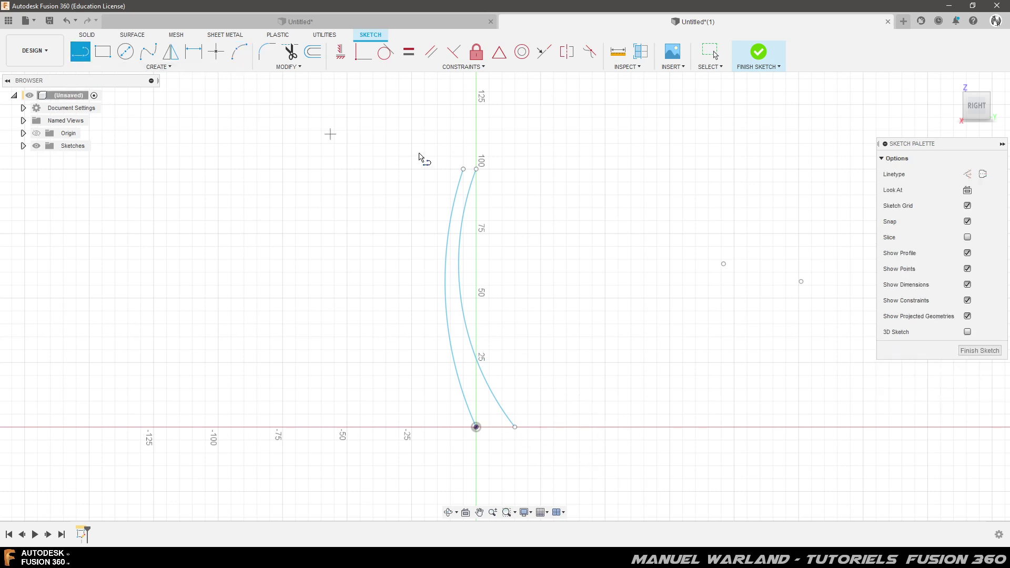
{"action": "left_click", "coordinate": [463, 169]}
{"action": "double_click", "coordinate": [477, 169]}
{"action": "left_click", "coordinate": [476, 428]}
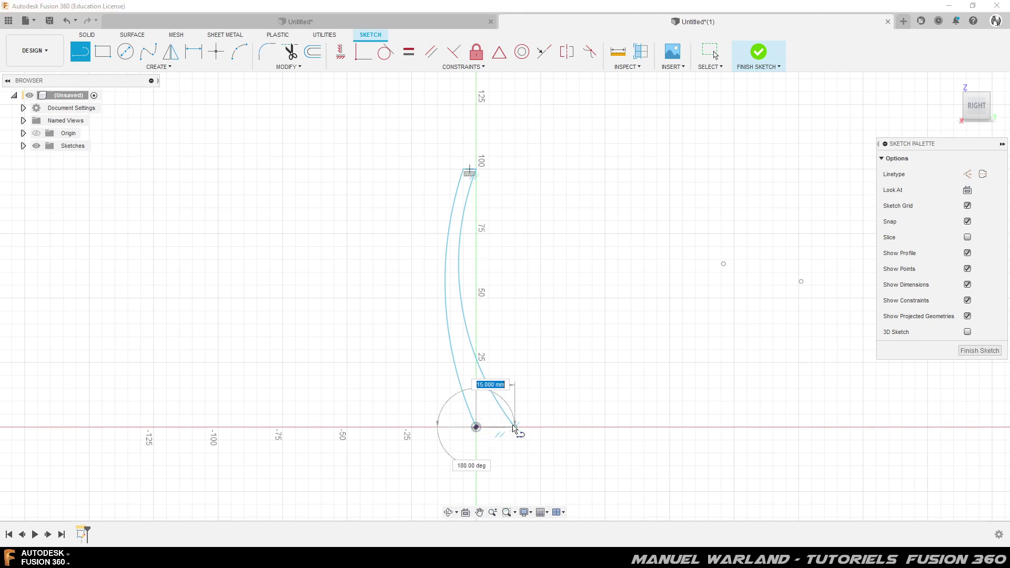
{"action": "left_click", "coordinate": [516, 427]}
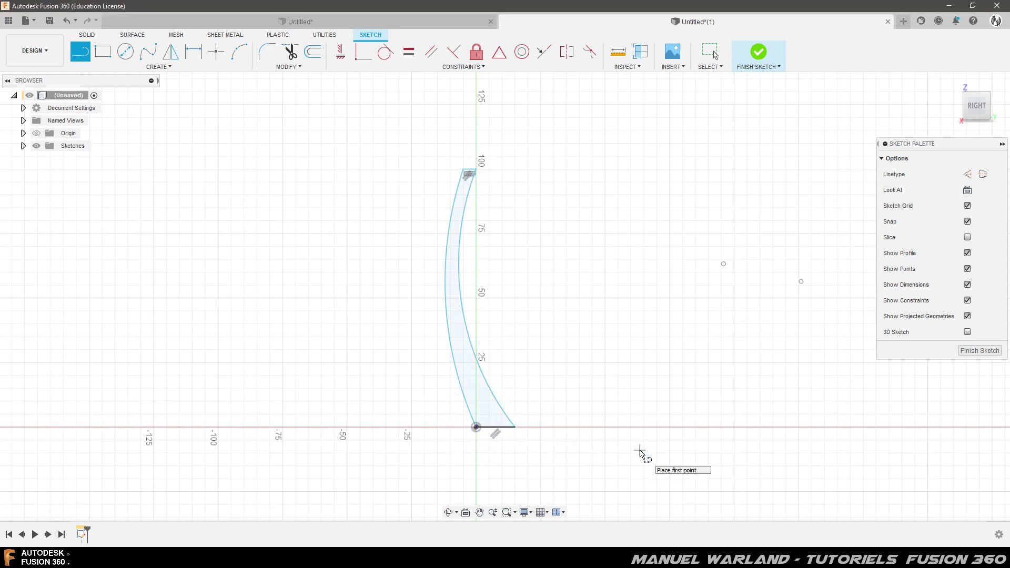
Dimension the profile's bottom line at 10 mm, checking the finished comb's sketch for reference.
{"action": "key", "text": "Escape"}
{"action": "key", "text": "d"}
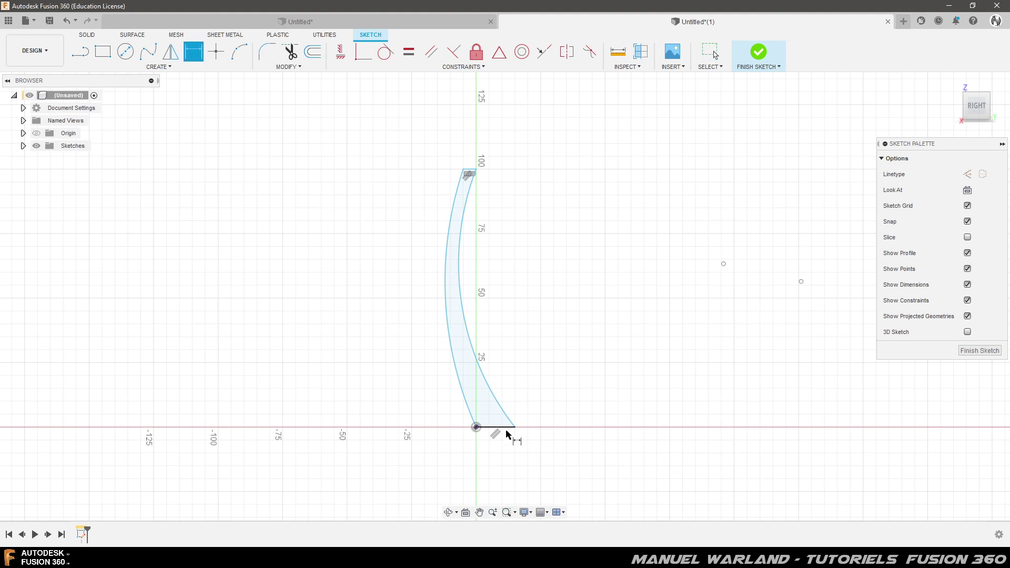
{"action": "left_click", "coordinate": [505, 432]}
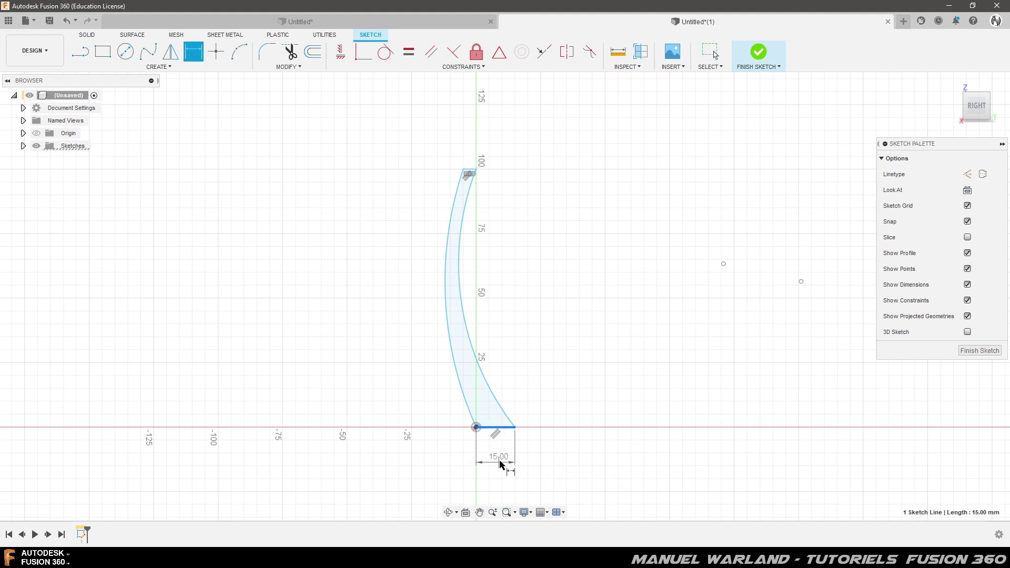
{"action": "left_click", "coordinate": [500, 462]}
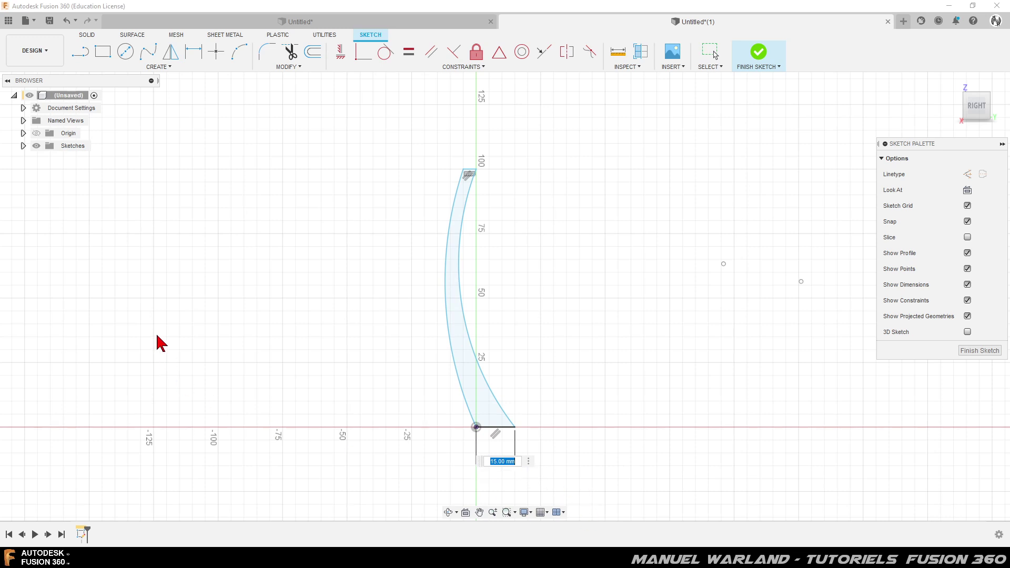
{"action": "left_click", "coordinate": [280, 23]}
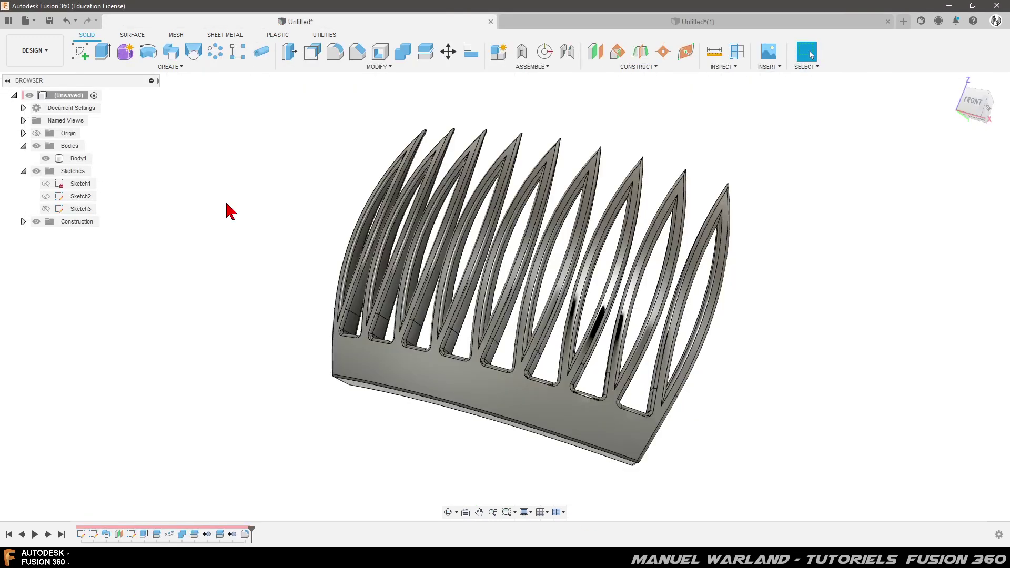
{"action": "double_click", "coordinate": [81, 534]}
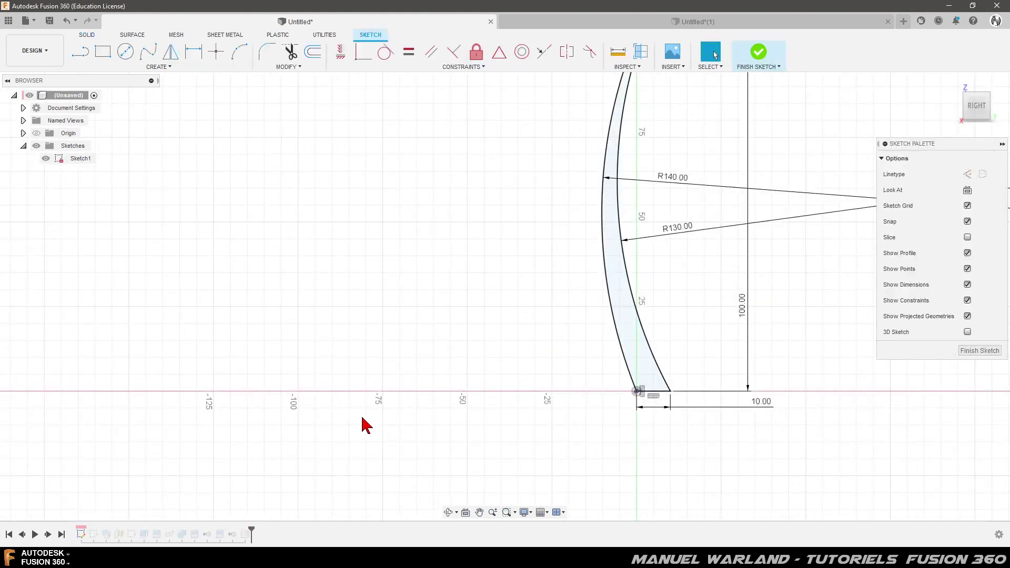
{"action": "scroll", "coordinate": [396, 370], "scroll_direction": "down", "scroll_amount": 1}
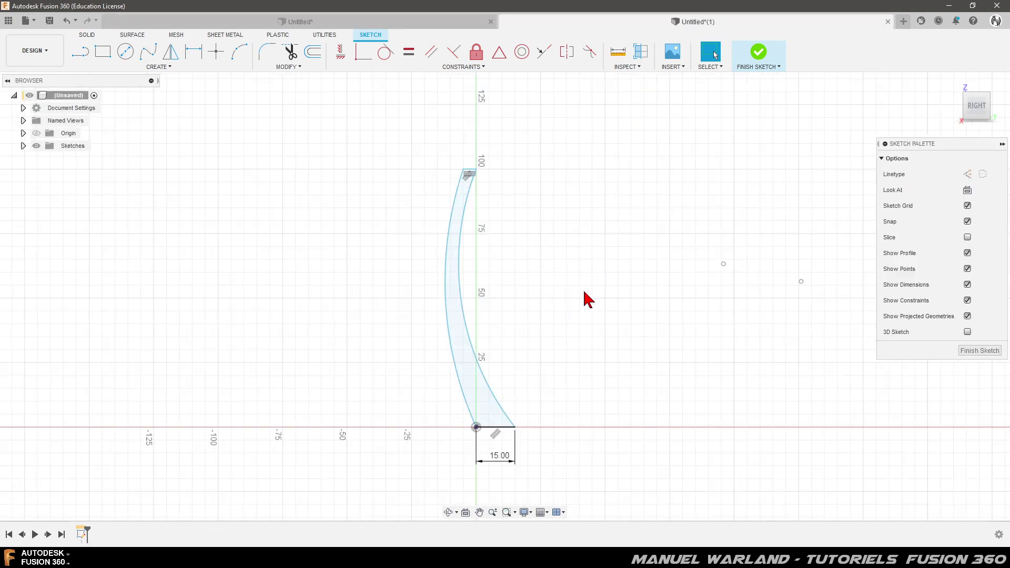
{"action": "left_click", "coordinate": [499, 461]}
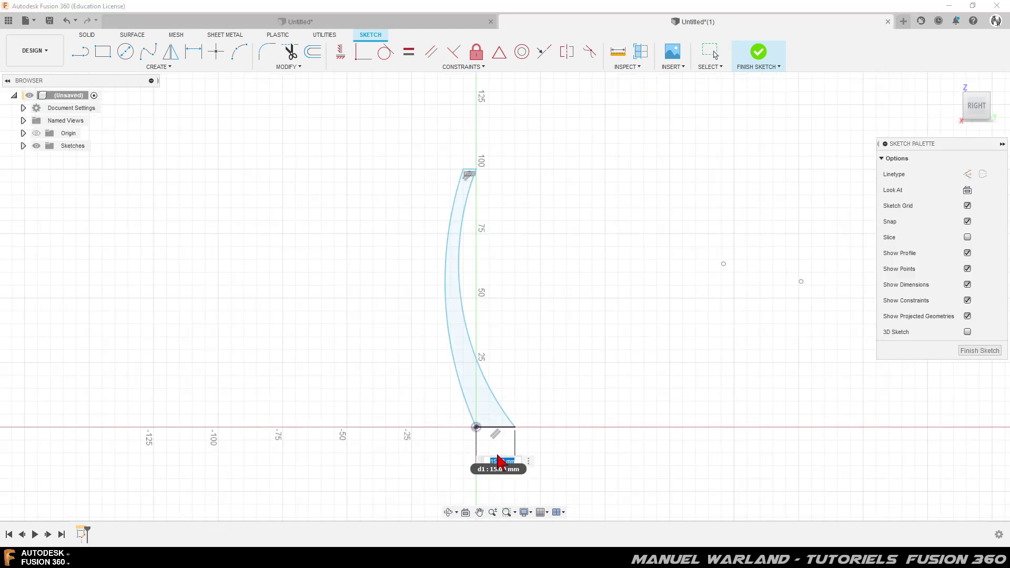
{"action": "type", "text": "10"}
{"action": "key", "text": "Return"}
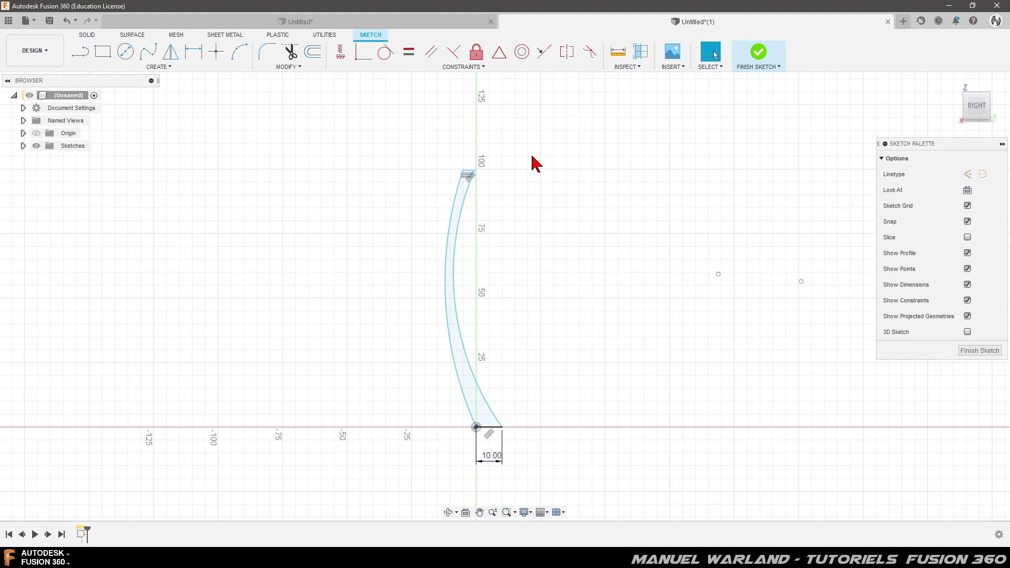
Dimension the short top edge of the profile at 2 mm wide.
{"action": "left_click", "coordinate": [466, 170]}
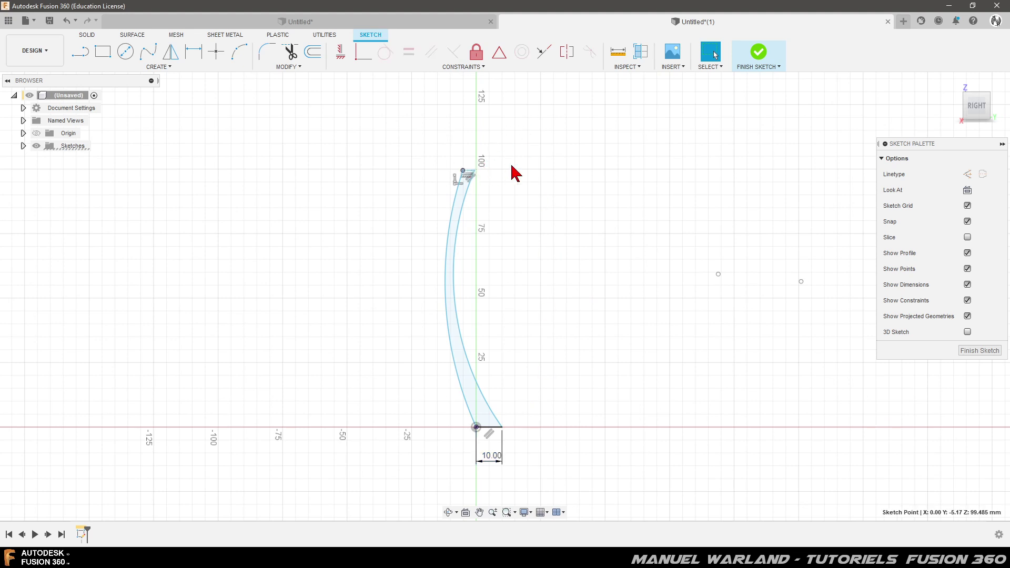
{"action": "key", "text": "d"}
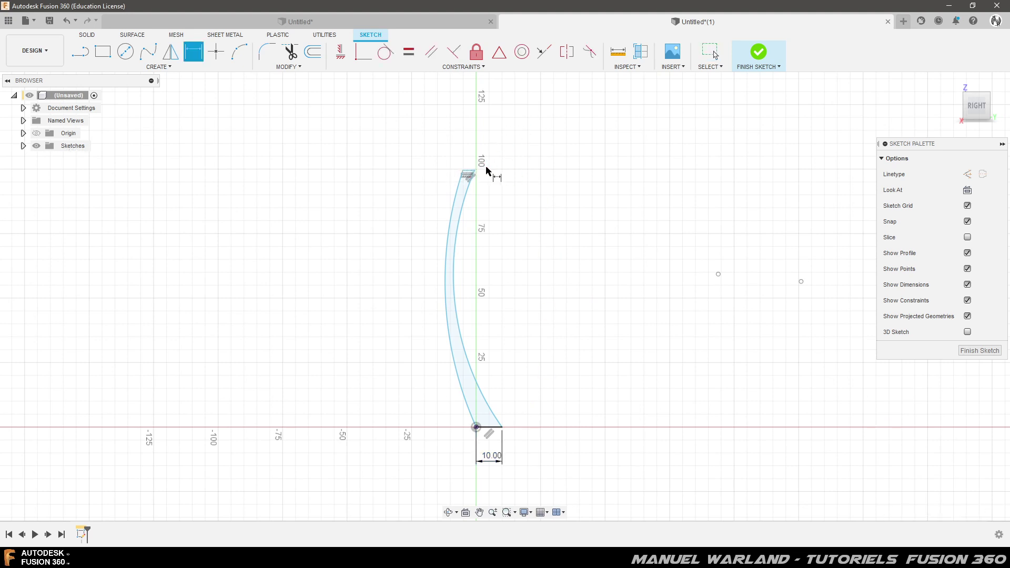
{"action": "left_click", "coordinate": [470, 175]}
{"action": "left_click", "coordinate": [465, 159]}
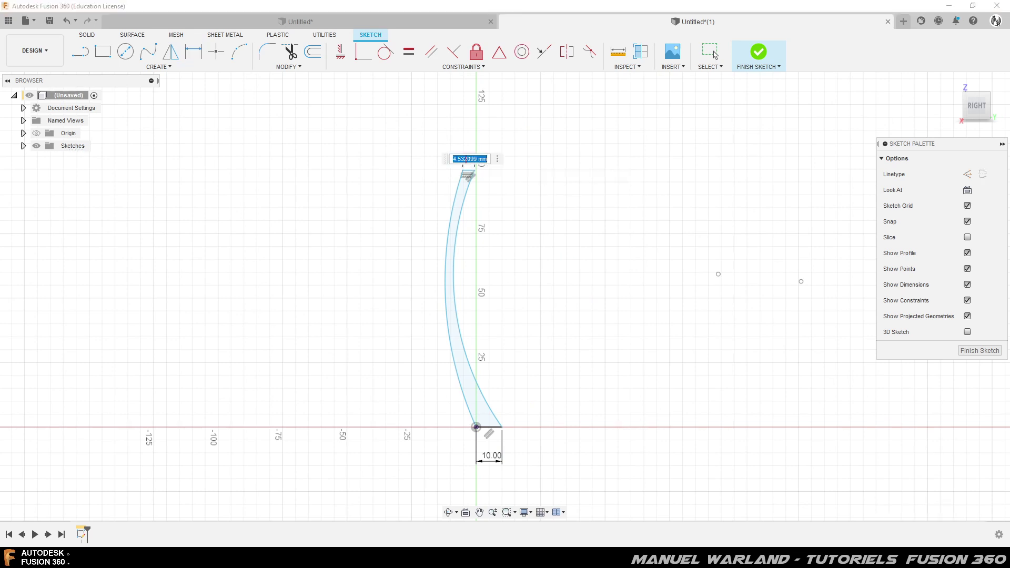
{"action": "type", "text": "2"}
{"action": "key", "text": "Return"}
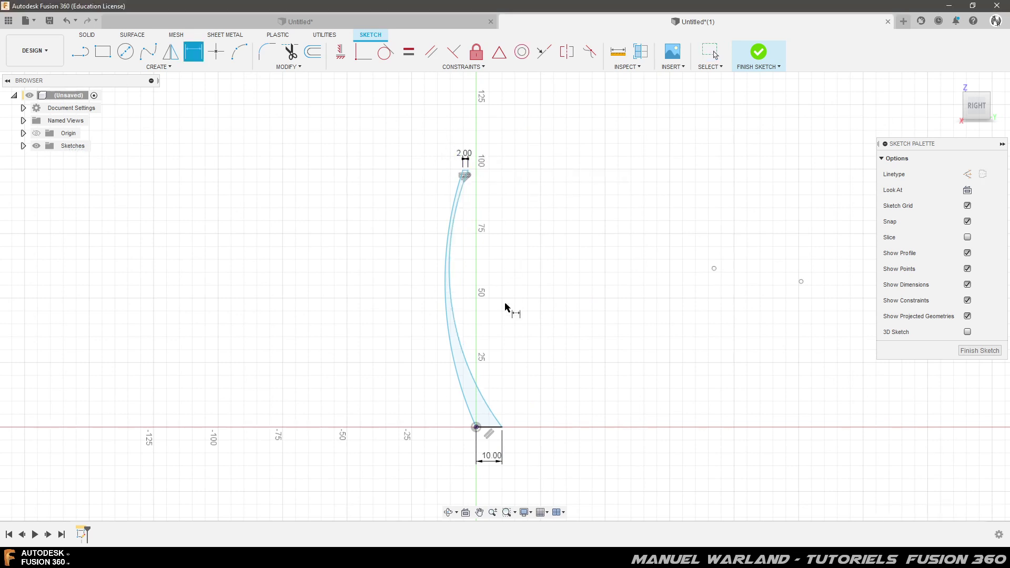
{"action": "scroll", "coordinate": [475, 179], "scroll_direction": "up", "scroll_amount": 2}
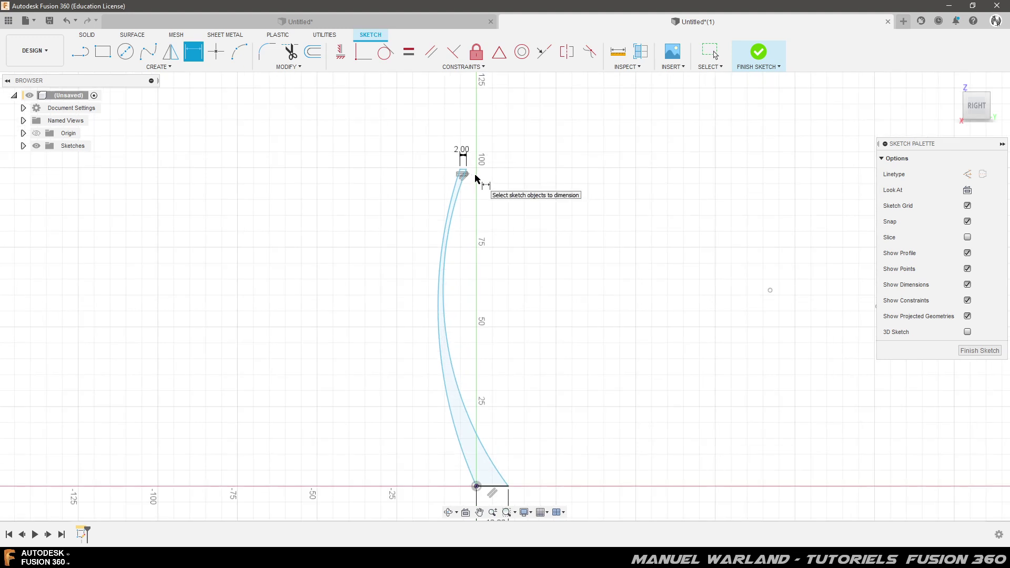
{"action": "scroll", "coordinate": [473, 184], "scroll_direction": "up", "scroll_amount": 2}
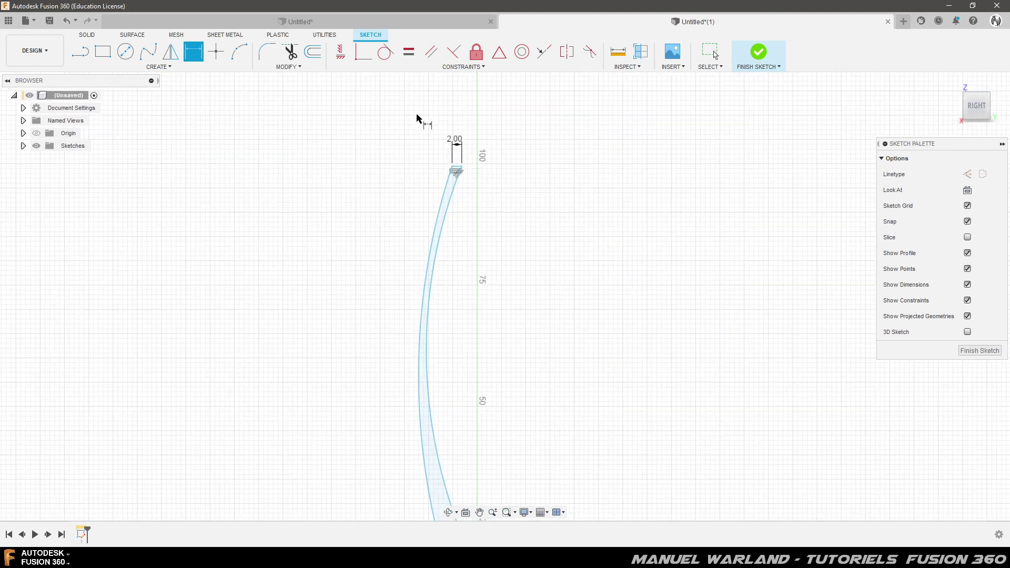
Align the blade's top endpoint vertically with the origin.
{"action": "left_click", "coordinate": [342, 55]}
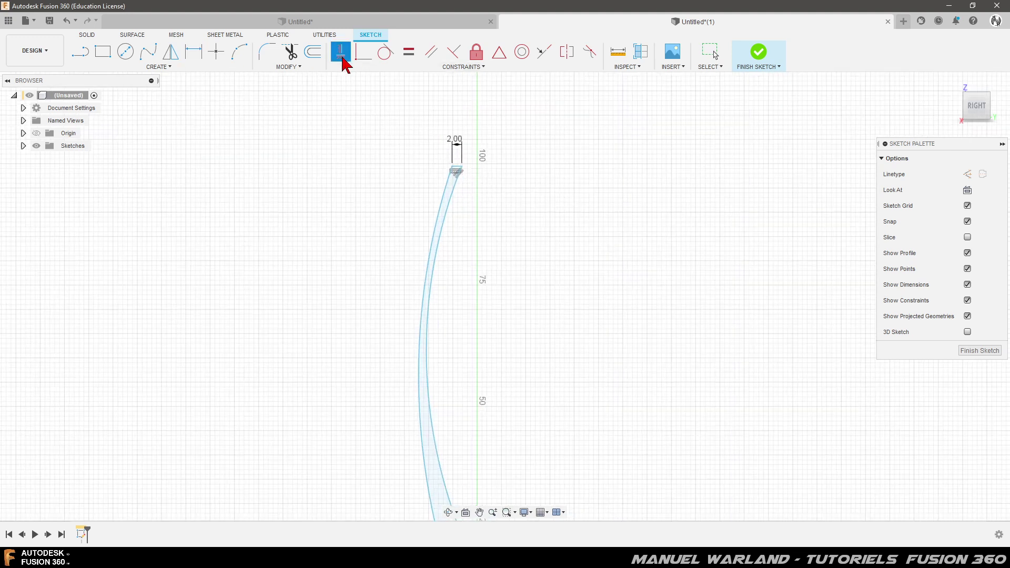
{"action": "left_click", "coordinate": [461, 167]}
{"action": "scroll", "coordinate": [518, 205], "scroll_direction": "down", "scroll_amount": 2}
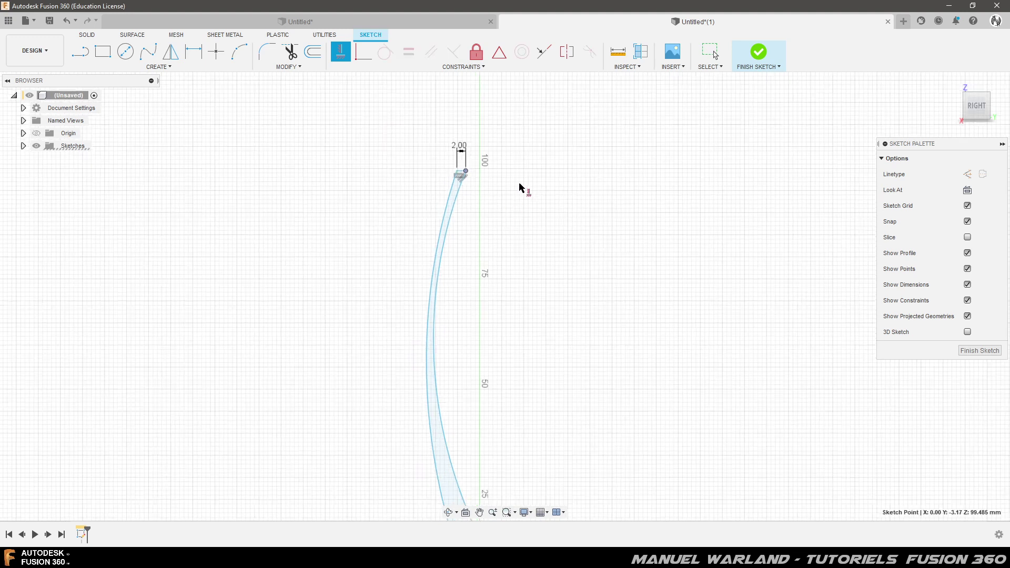
{"action": "scroll", "coordinate": [431, 113], "scroll_direction": "down", "scroll_amount": 1}
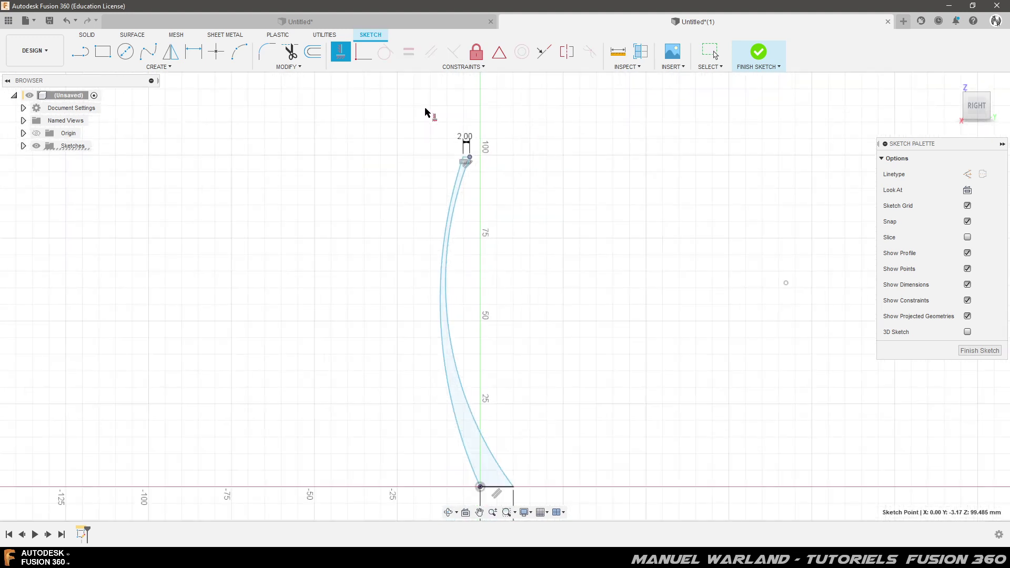
{"action": "left_click", "coordinate": [480, 488]}
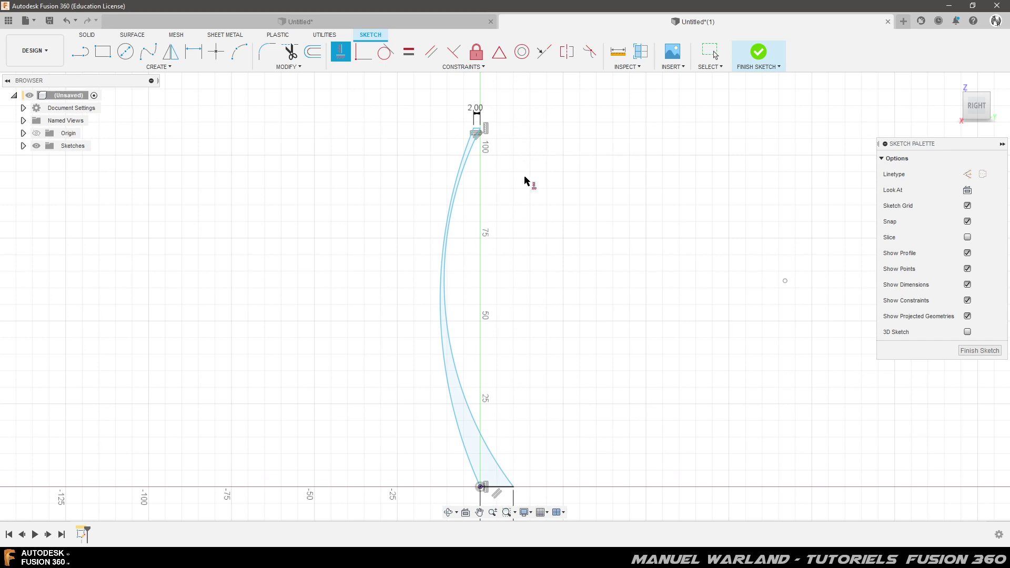
Dimension the two curved edges with radii of 130 and 140.
{"action": "key", "text": "d"}
{"action": "left_click", "coordinate": [457, 373]}
{"action": "left_click", "coordinate": [569, 355]}
{"action": "type", "text": "13"}
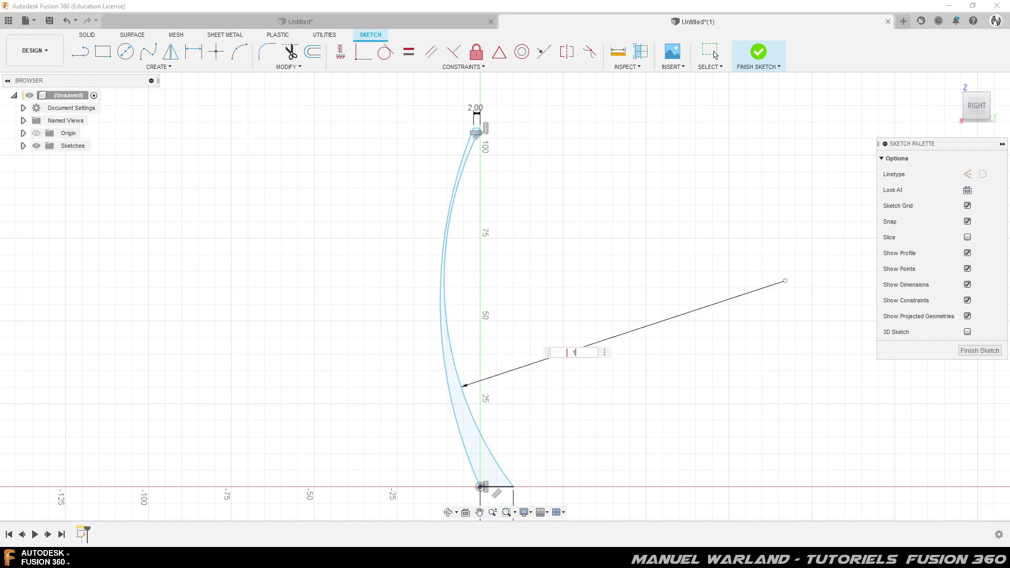
{"action": "type", "text": "0"}
{"action": "key", "text": "Return"}
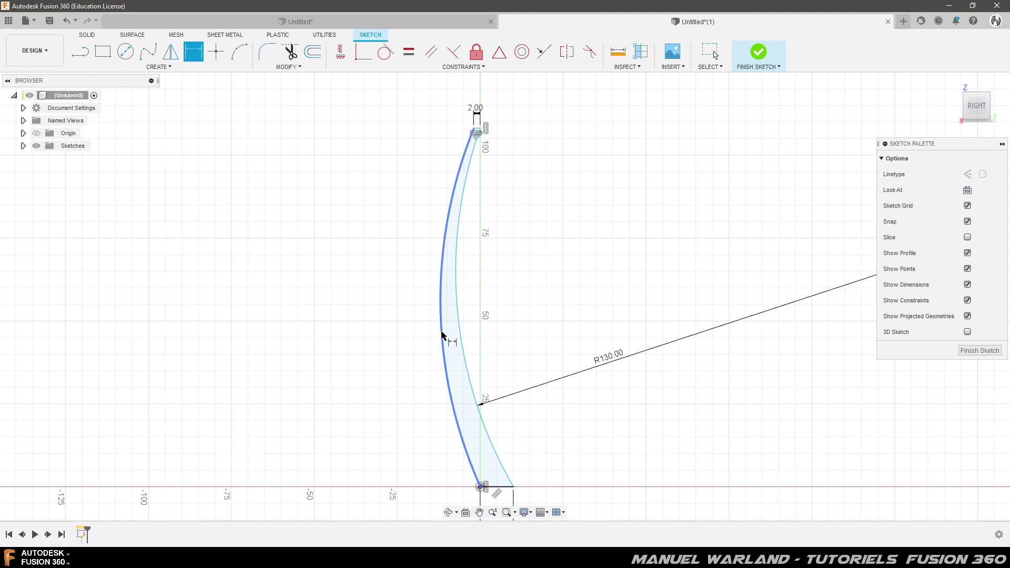
{"action": "left_click", "coordinate": [441, 337]}
{"action": "left_click", "coordinate": [542, 295]}
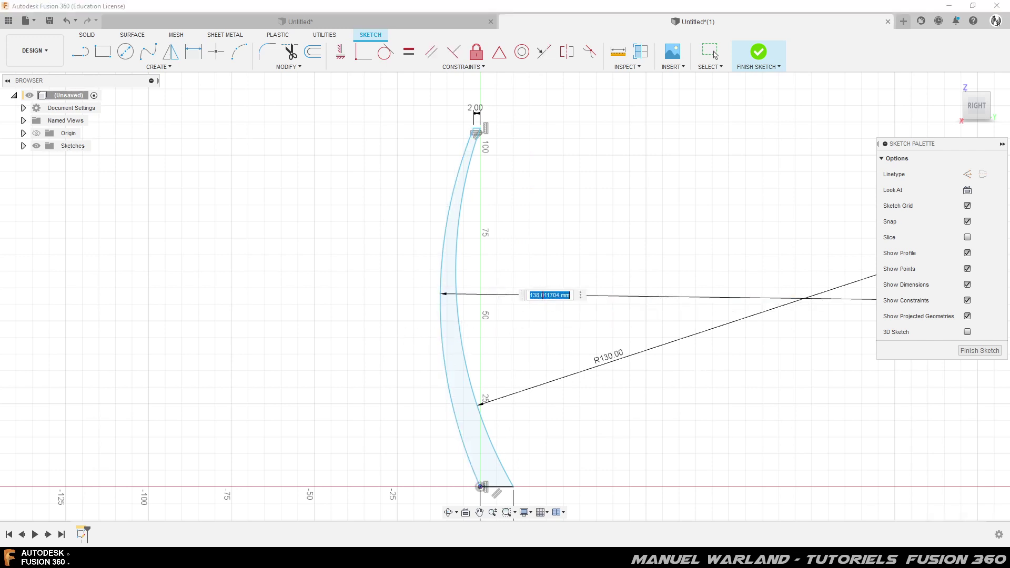
{"action": "type", "text": "140"}
{"action": "key", "text": "Return"}
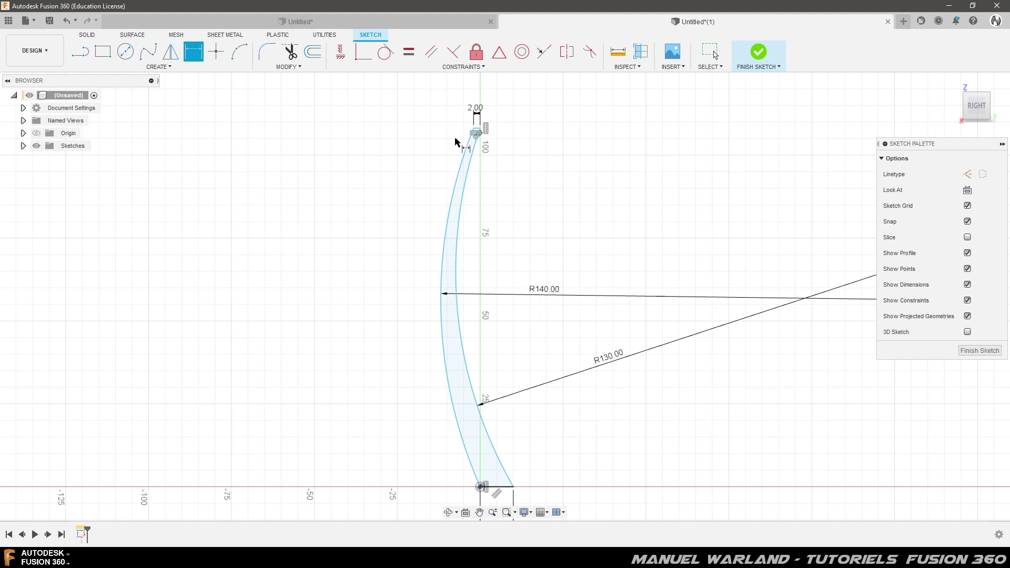
Add a 100 mm vertical height dimension from the top endpoint to the origin.
{"action": "left_click", "coordinate": [482, 131]}
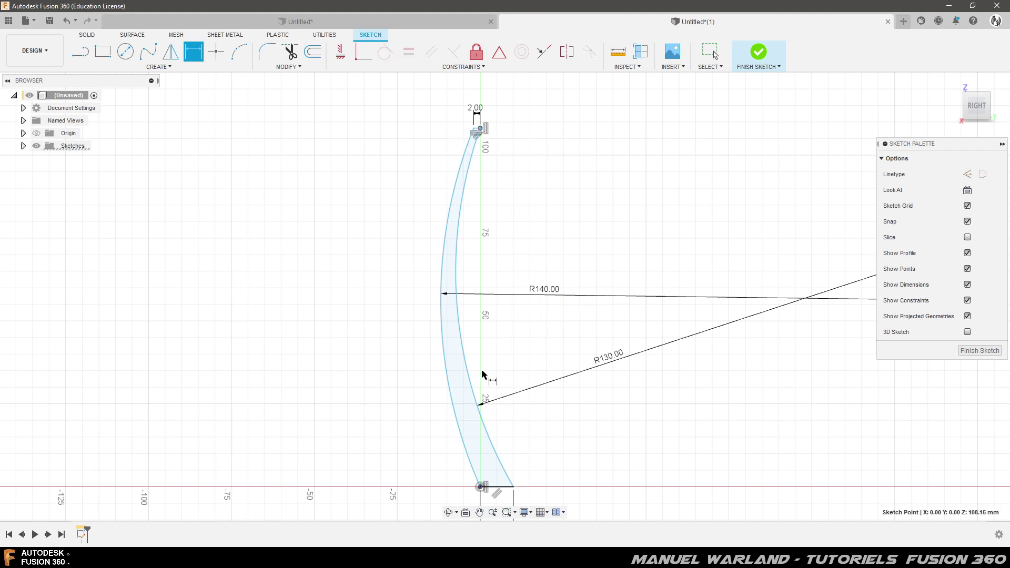
{"action": "left_click", "coordinate": [480, 488]}
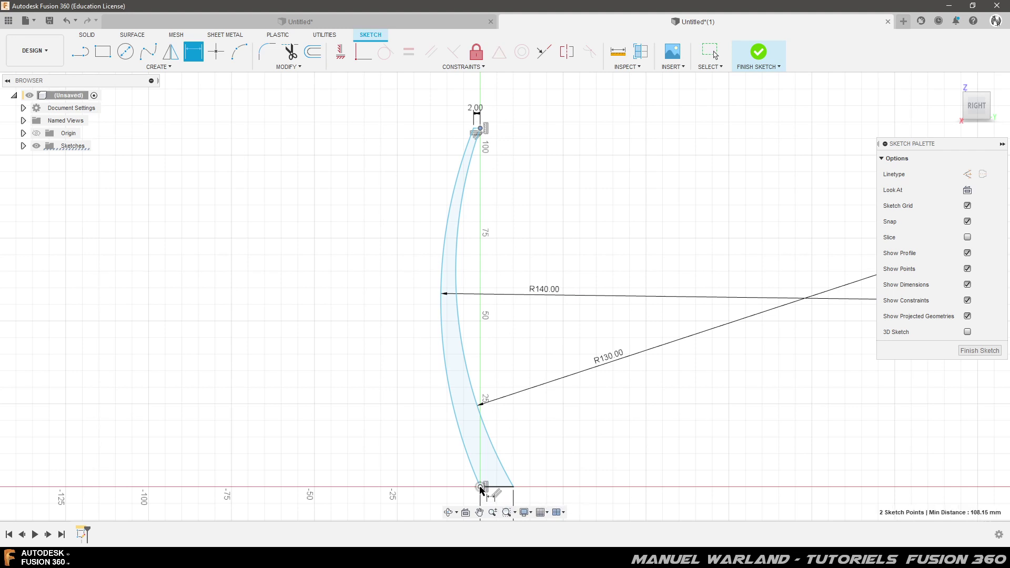
{"action": "left_click", "coordinate": [351, 447]}
{"action": "type", "text": "100"}
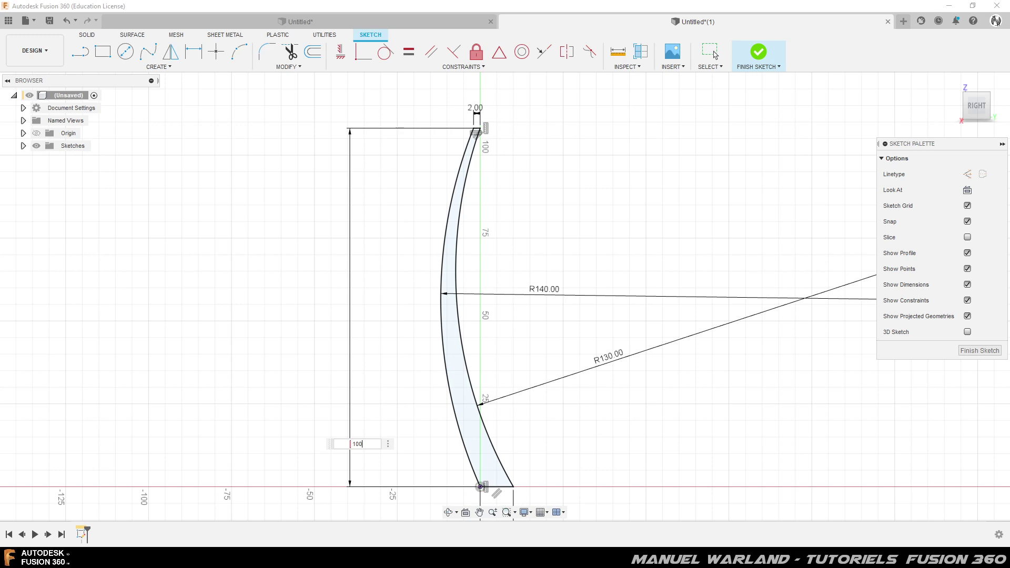
{"action": "key", "text": "Return"}
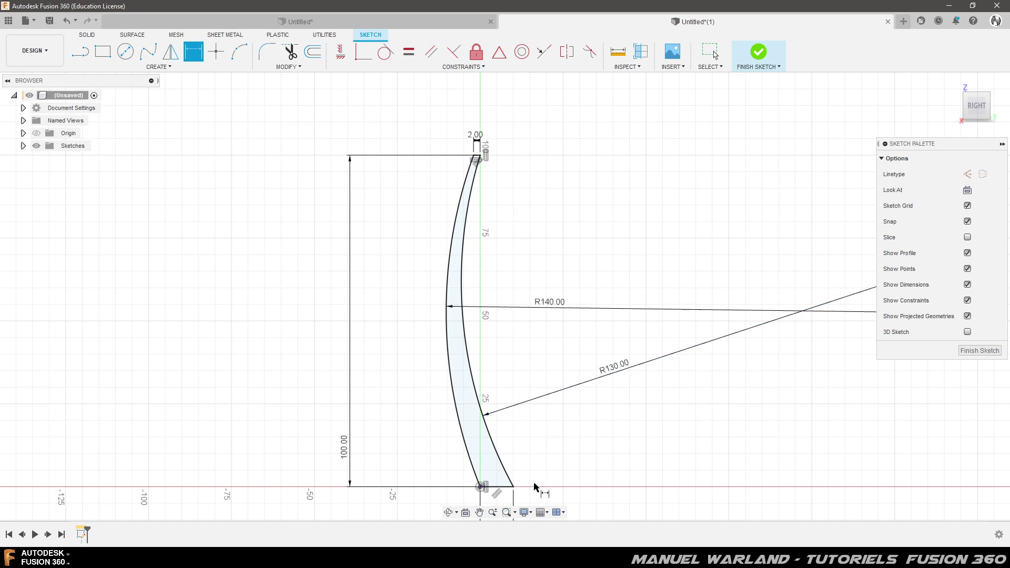
{"action": "left_click", "coordinate": [480, 486]}
Finish the blade sketch and start a new sketch on the XY top plane.
{"action": "left_click", "coordinate": [977, 352]}
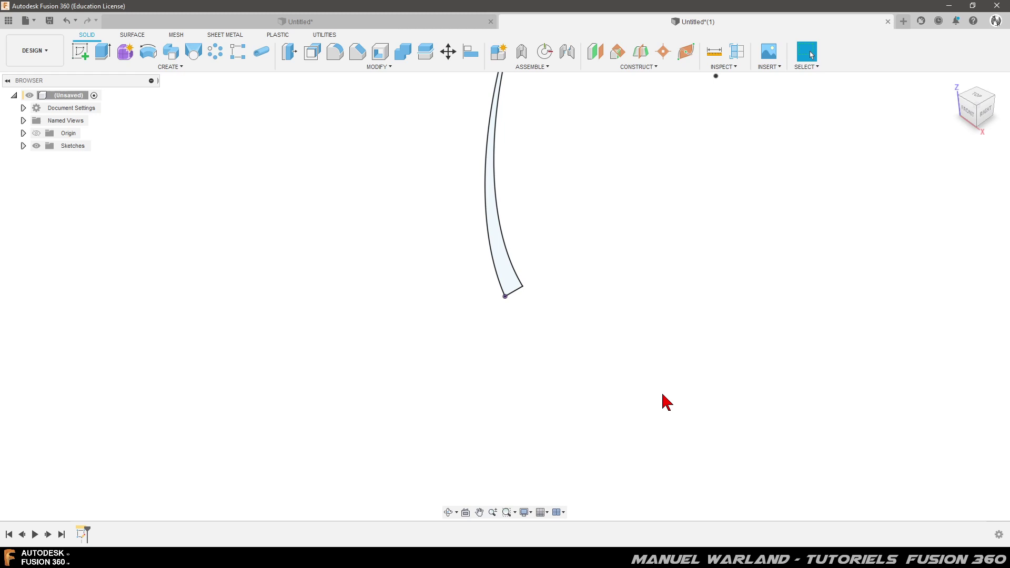
{"action": "scroll", "coordinate": [513, 447], "scroll_direction": "down", "scroll_amount": 1}
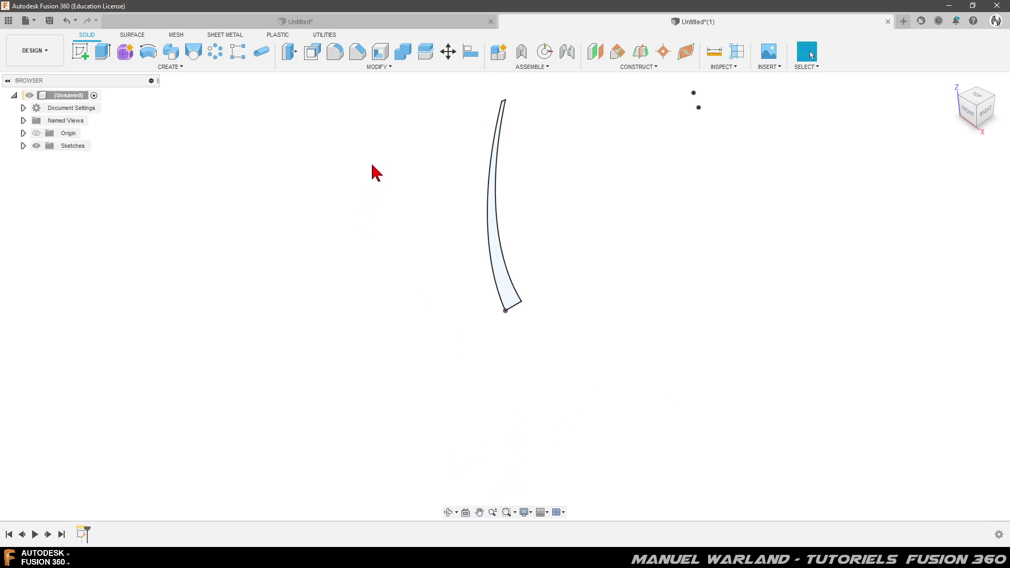
{"action": "left_click", "coordinate": [82, 54]}
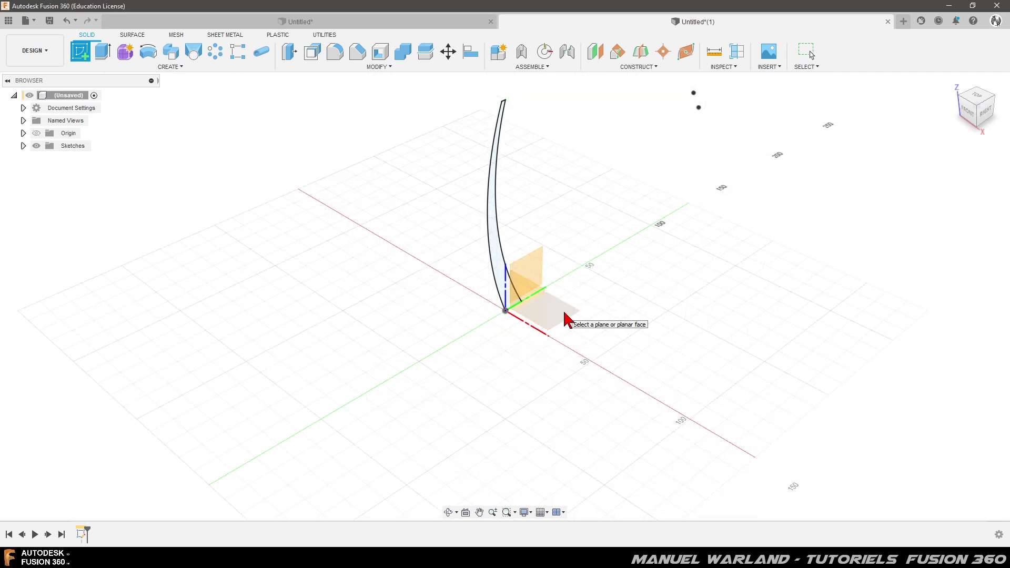
{"action": "left_click", "coordinate": [565, 314]}
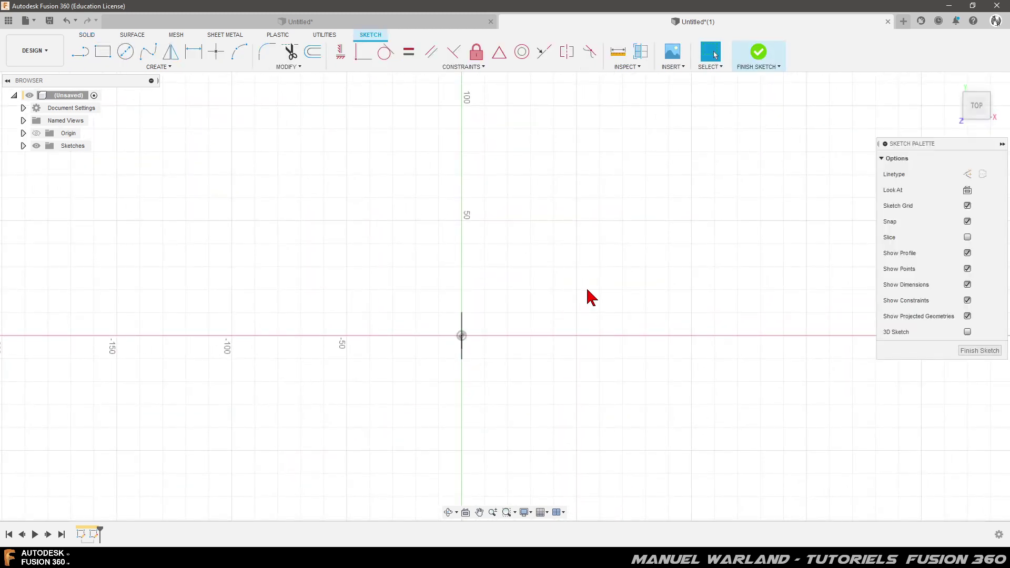
Draw a 70 mm vertical construction line rising from the origin.
{"action": "left_click", "coordinate": [79, 52]}
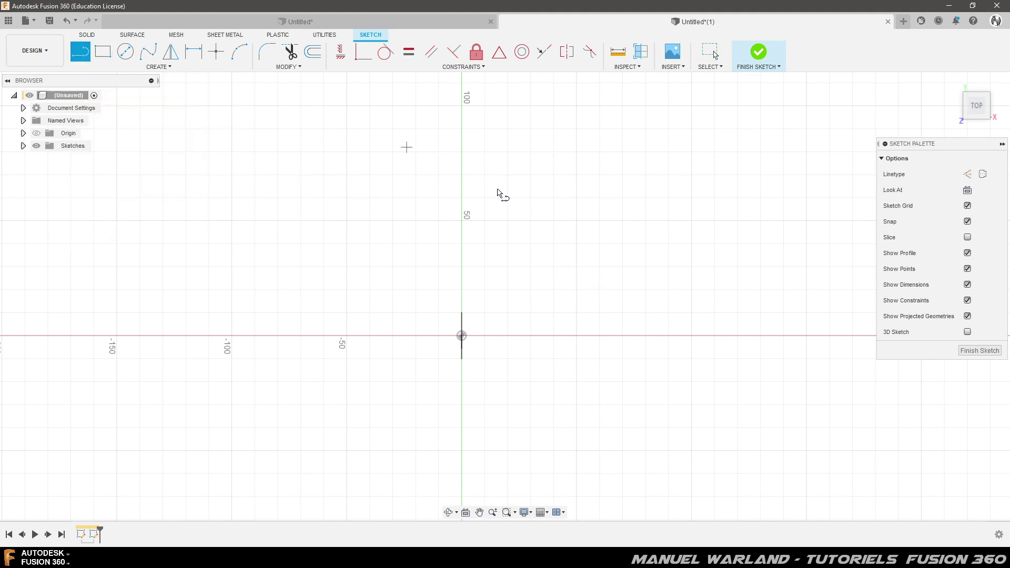
{"action": "left_click", "coordinate": [462, 336]}
{"action": "left_click", "coordinate": [462, 175]}
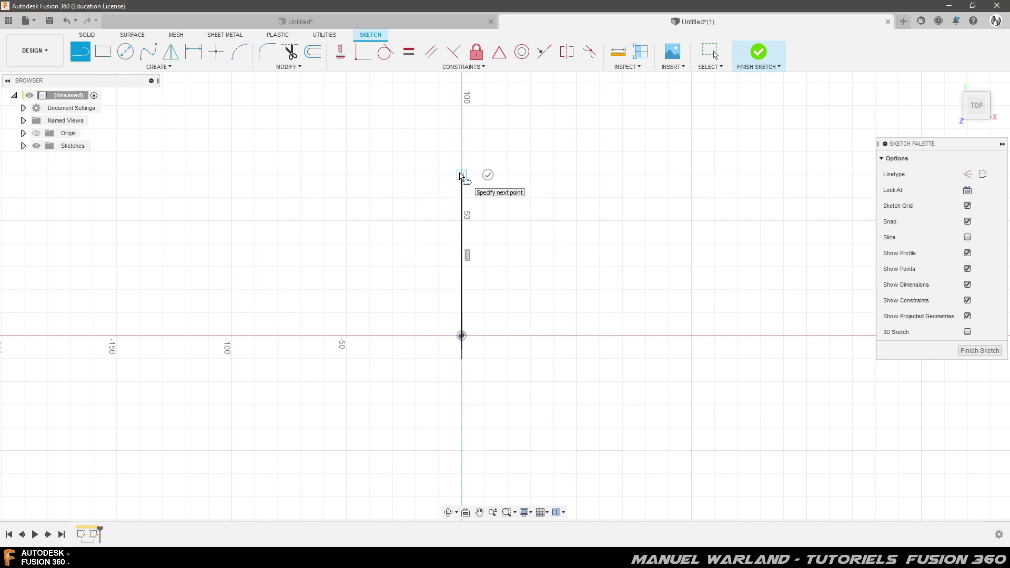
{"action": "key", "text": "Escape"}
{"action": "left_click", "coordinate": [462, 200]}
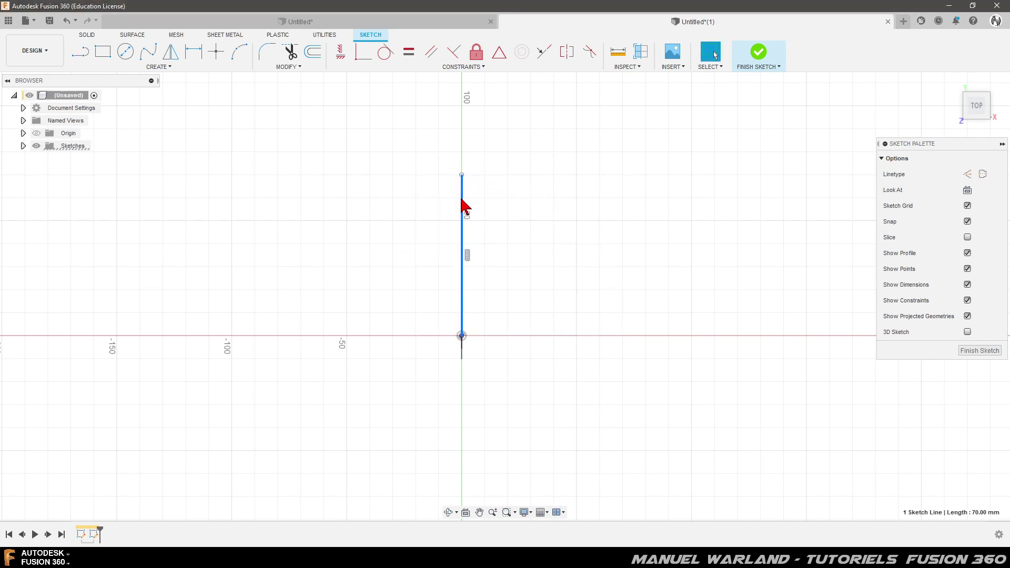
{"action": "key", "text": "x"}
{"action": "left_click", "coordinate": [582, 208]}
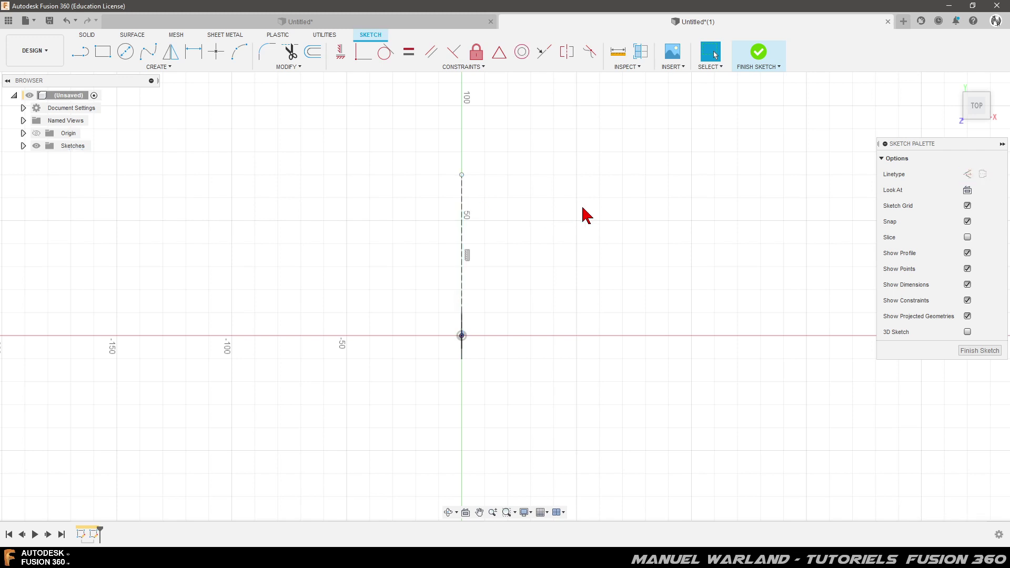
Draw a three-point arc spanning left to right and bowing down through the origin.
{"action": "left_click", "coordinate": [238, 56]}
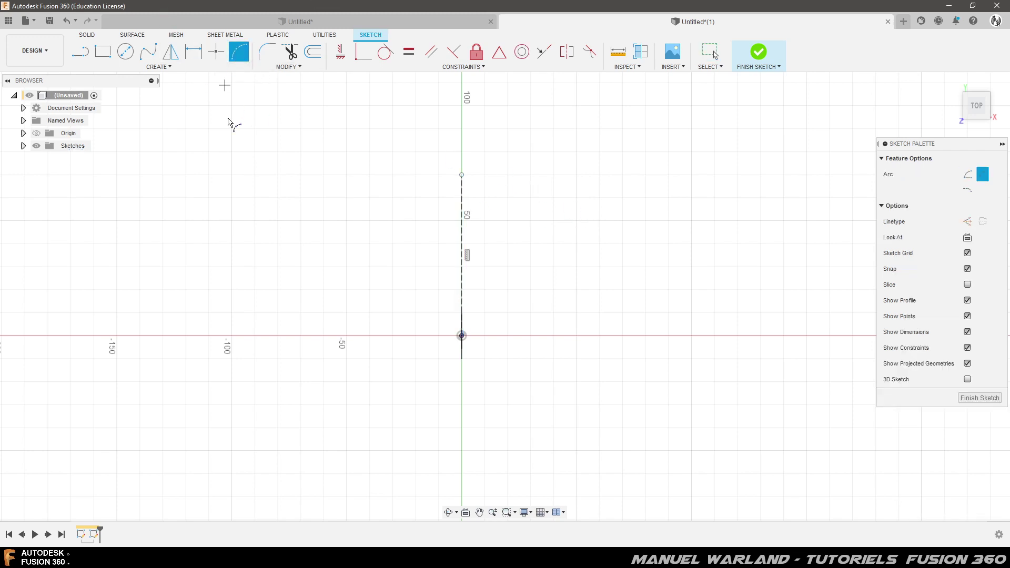
{"action": "left_click", "coordinate": [323, 290]}
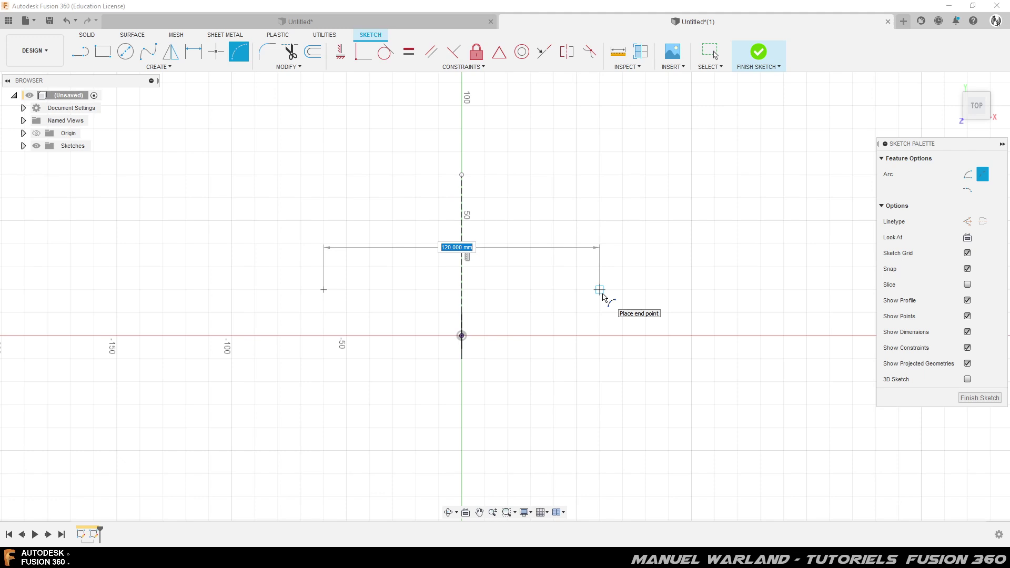
{"action": "left_click", "coordinate": [600, 290]}
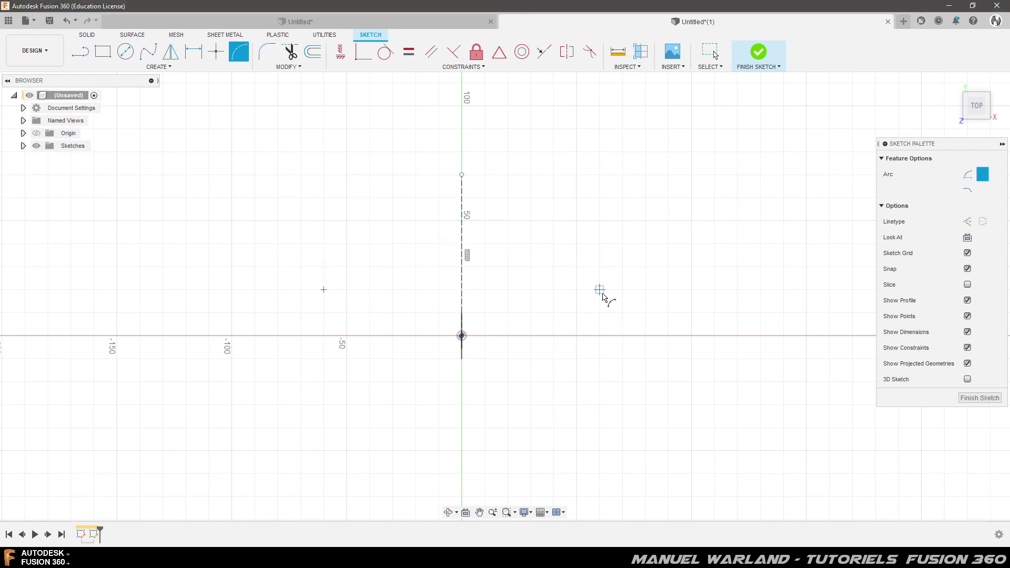
{"action": "left_click", "coordinate": [462, 337]}
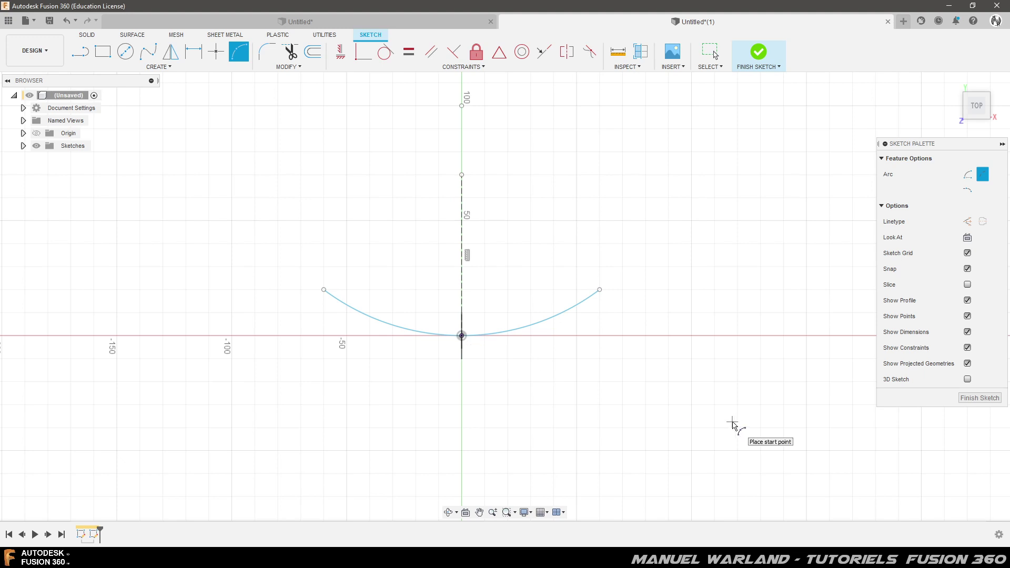
Dimension the arc 130 mm wide between its endpoints and 15 mm high above the origin.
{"action": "key", "text": "d"}
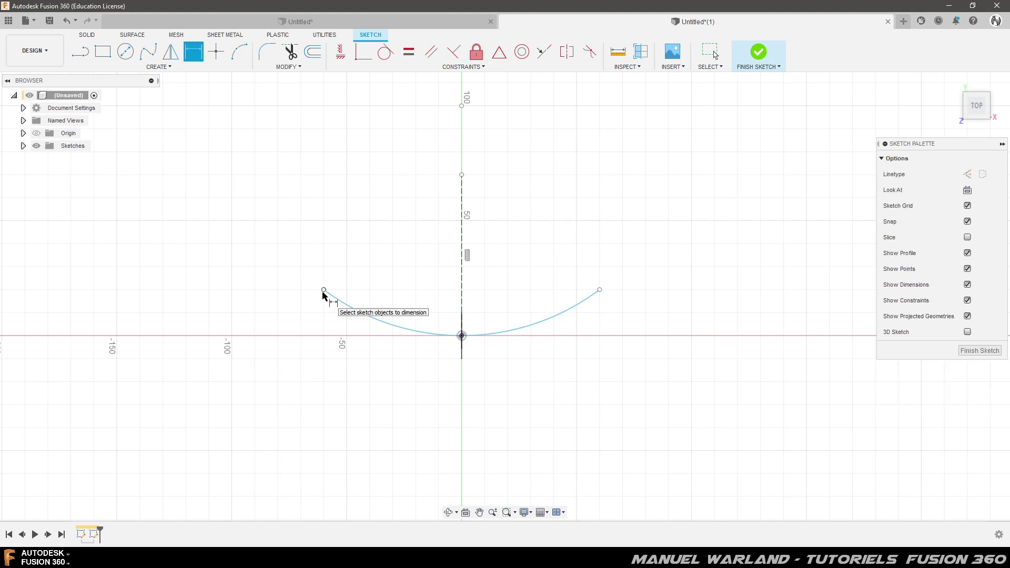
{"action": "left_click", "coordinate": [323, 290]}
{"action": "left_click", "coordinate": [601, 290]}
{"action": "left_click", "coordinate": [488, 427]}
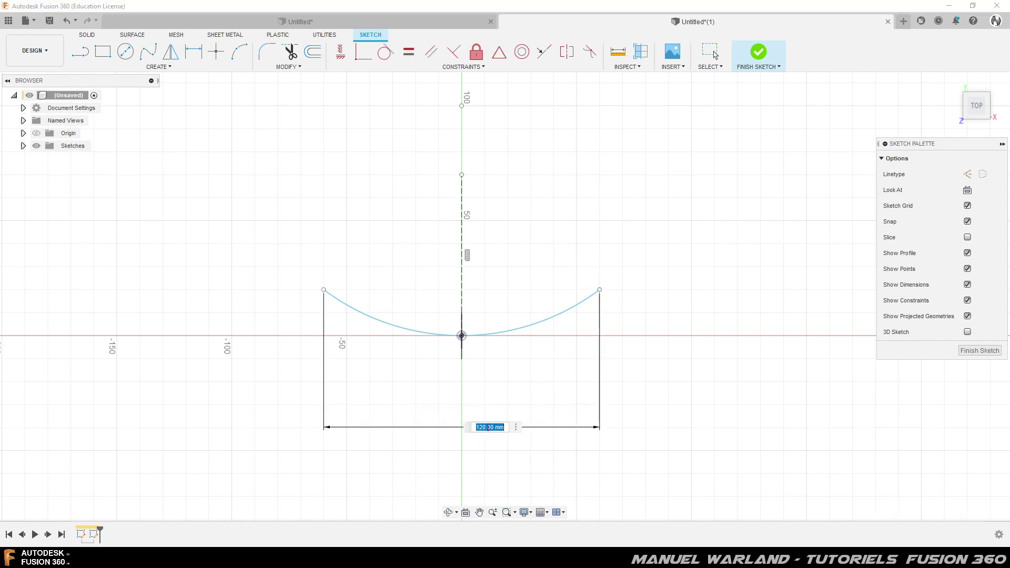
{"action": "type", "text": "130"}
{"action": "key", "text": "Return"}
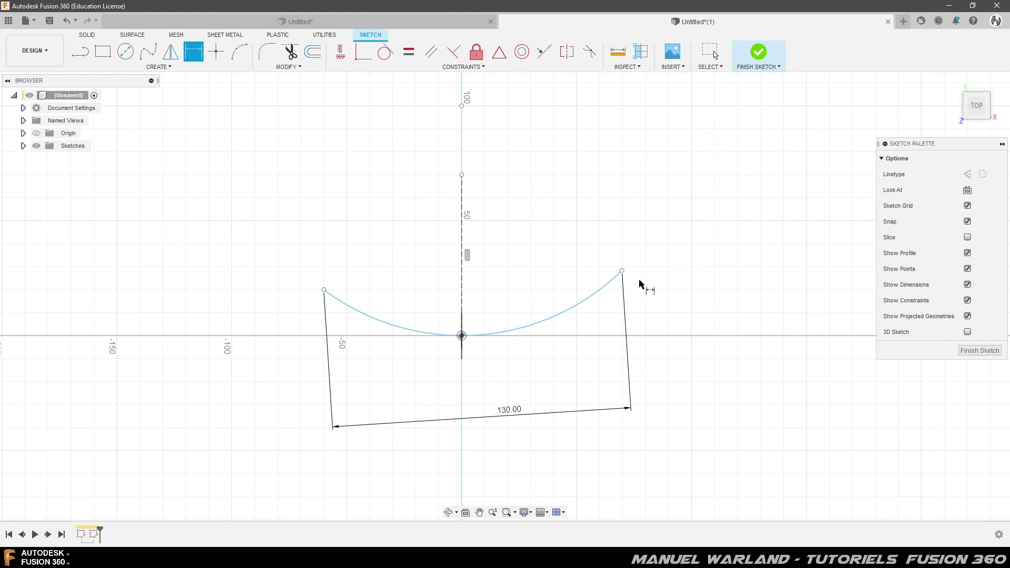
{"action": "left_click", "coordinate": [324, 290]}
{"action": "left_click", "coordinate": [462, 337]}
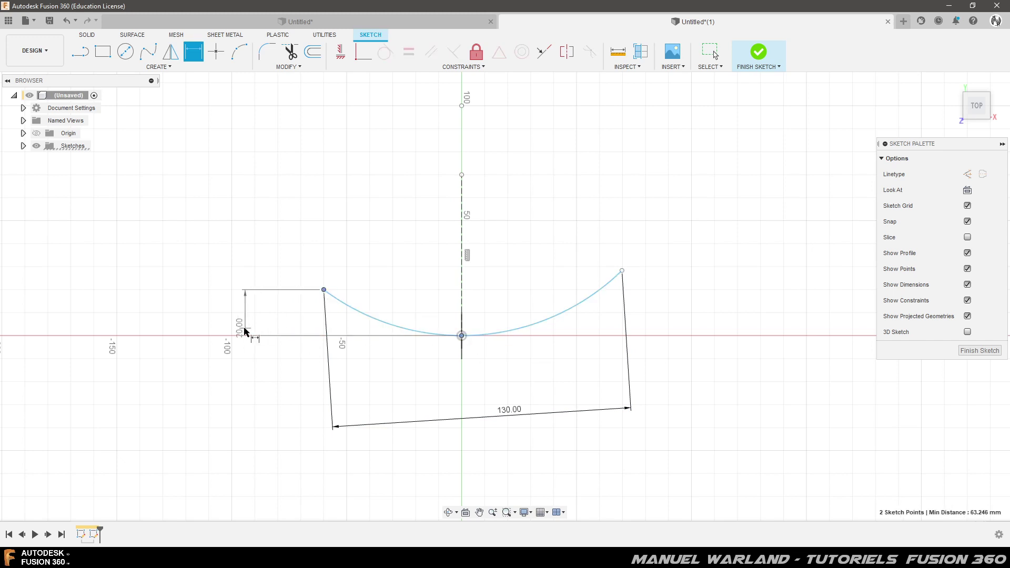
{"action": "left_click", "coordinate": [259, 316]}
{"action": "type", "text": "15"}
{"action": "key", "text": "Return"}
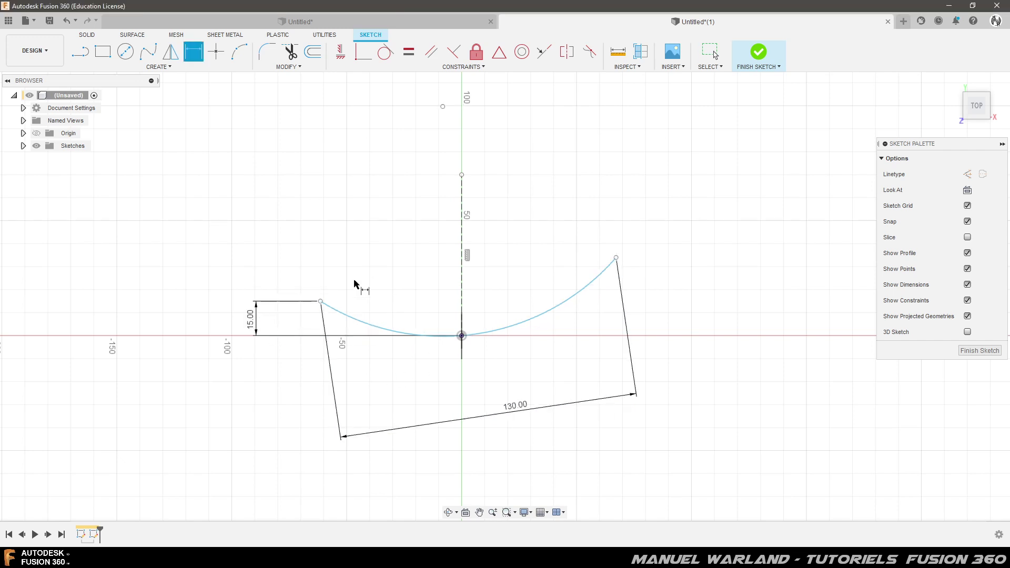
Make the arc endpoints symmetric about the vertical centre line and finish the sketch.
{"action": "left_click", "coordinate": [573, 52]}
{"action": "left_click", "coordinate": [321, 302]}
{"action": "left_click", "coordinate": [617, 258]}
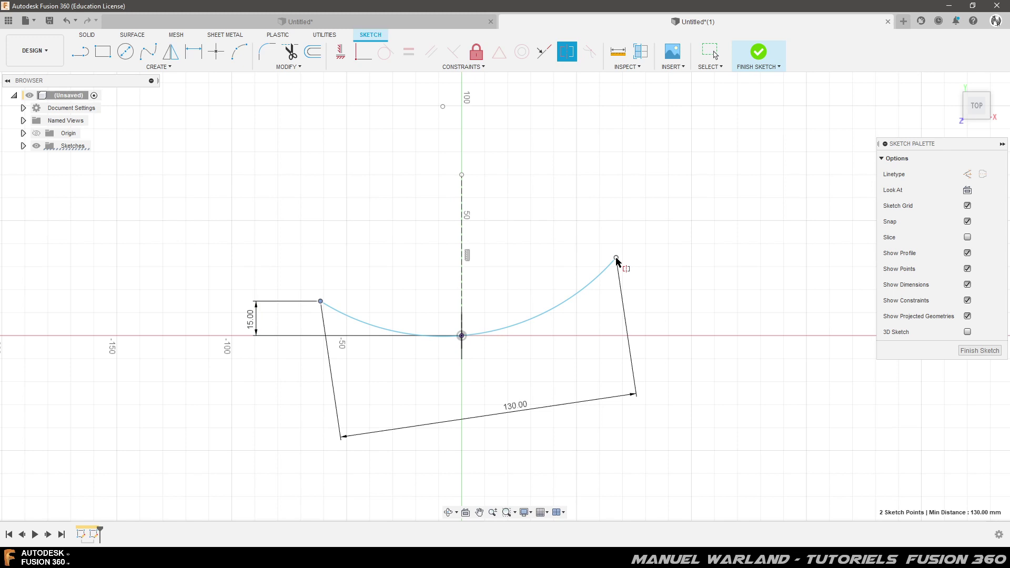
{"action": "left_click", "coordinate": [462, 237]}
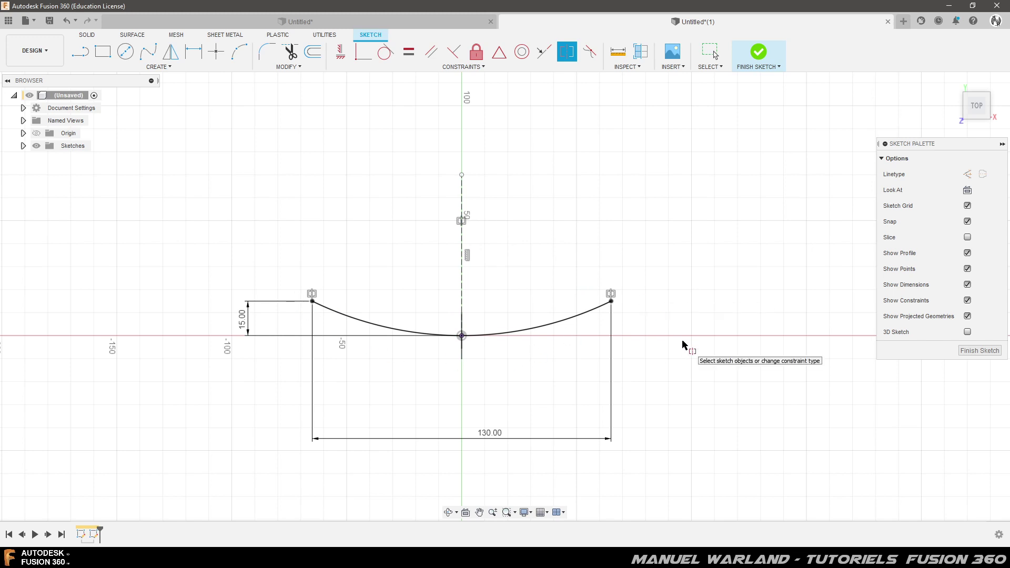
{"action": "left_click", "coordinate": [980, 350]}
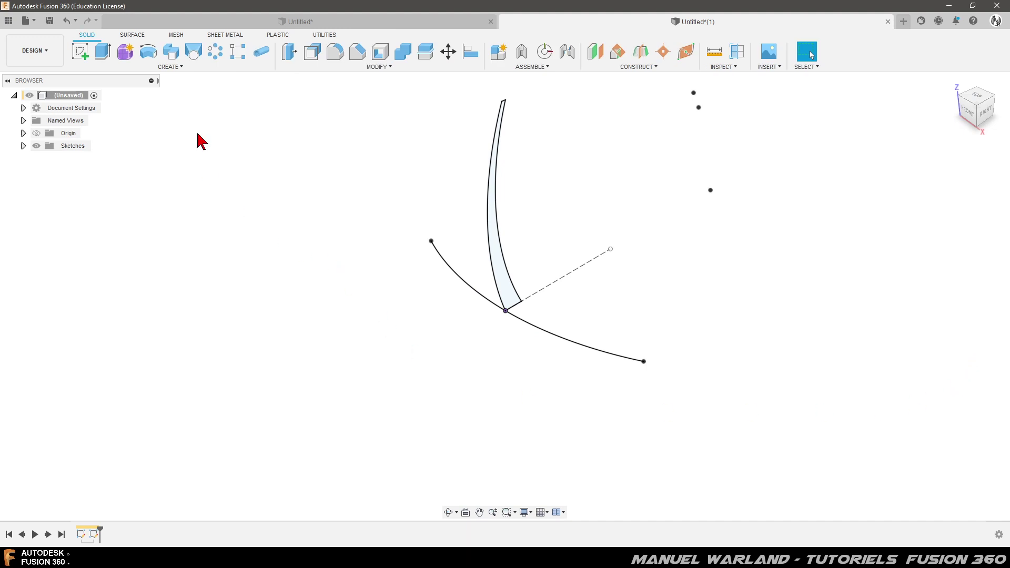
Sweep the curved tooth profile along the 130 mm arc path into a solid blade body.
{"action": "left_click", "coordinate": [173, 52]}
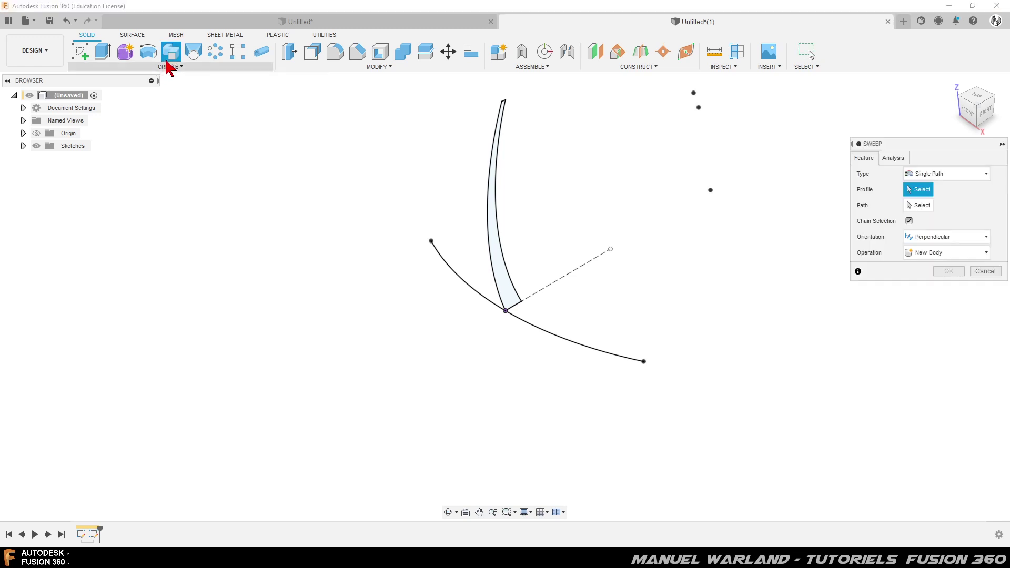
{"action": "left_click", "coordinate": [504, 278]}
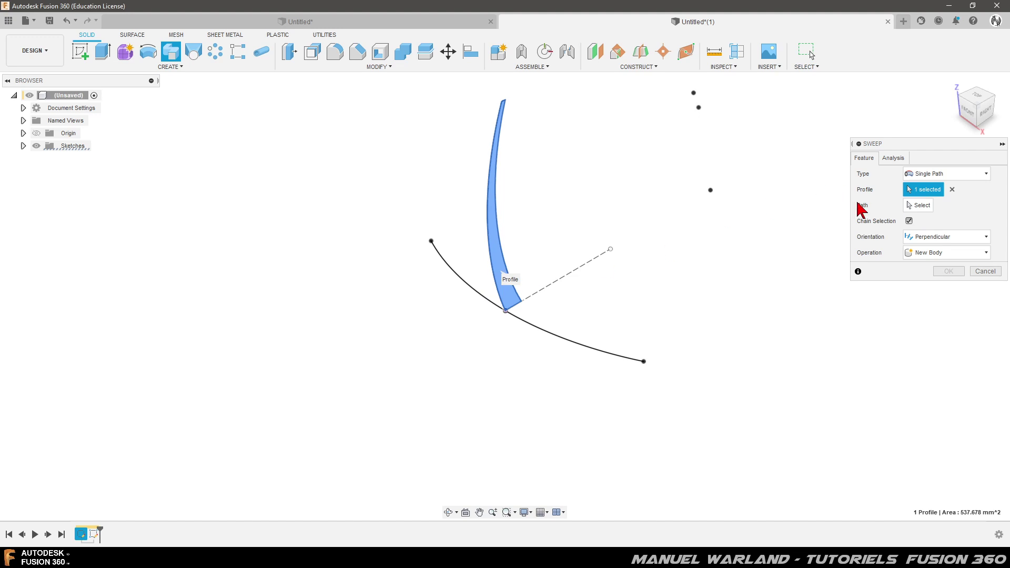
{"action": "left_click", "coordinate": [920, 206]}
{"action": "left_click", "coordinate": [568, 342]}
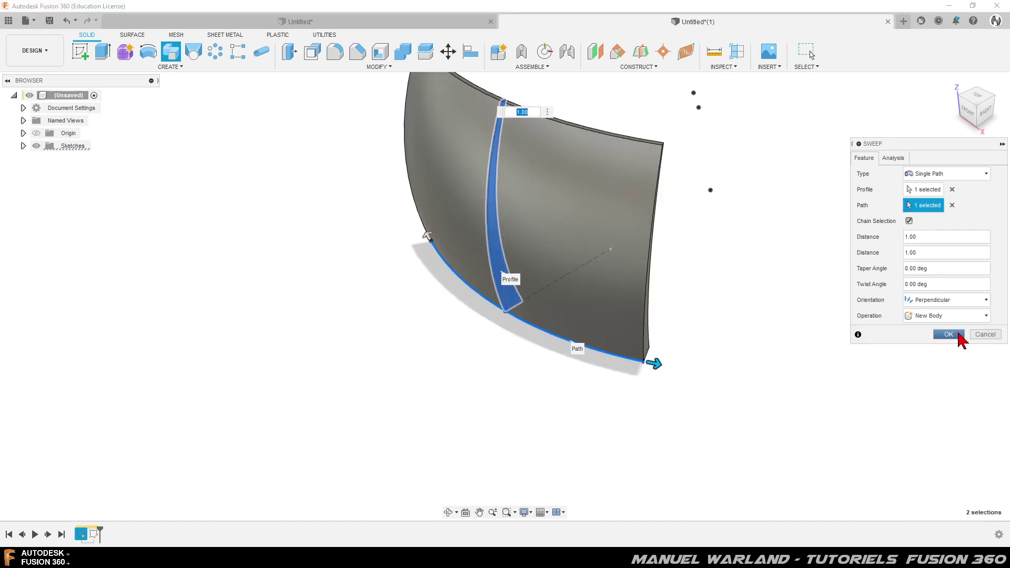
{"action": "left_click", "coordinate": [950, 335]}
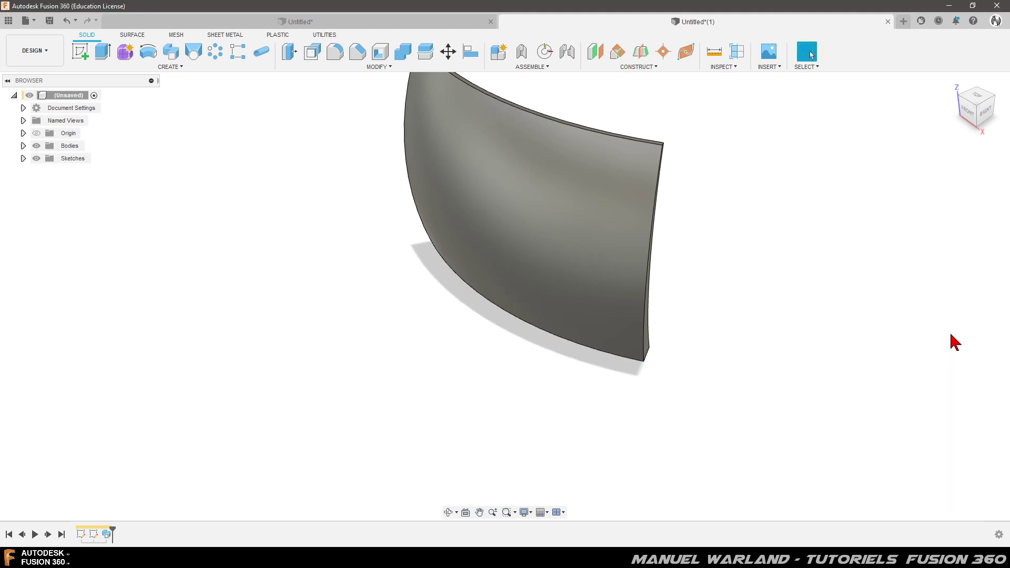
{"action": "mouse_move", "coordinate": [706, 420]}
{"action": "middle_mouse_down", "text": "shift"}
{"action": "mouse_move", "coordinate": [638, 401]}
{"action": "mouse_move", "coordinate": [647, 377]}
{"action": "mouse_move", "coordinate": [626, 392]}
{"action": "mouse_move", "coordinate": [592, 388]}
{"action": "mouse_move", "coordinate": [649, 395]}
{"action": "mouse_move", "coordinate": [645, 383]}
{"action": "mouse_move", "coordinate": [633, 416]}
{"action": "mouse_move", "coordinate": [694, 361]}
{"action": "mouse_move", "coordinate": [647, 379]}
{"action": "mouse_move", "coordinate": [685, 412]}
{"action": "mouse_move", "coordinate": [670, 397]}
{"action": "mouse_move", "coordinate": [677, 401]}
{"action": "middle_mouse_up", "text": "shift"}
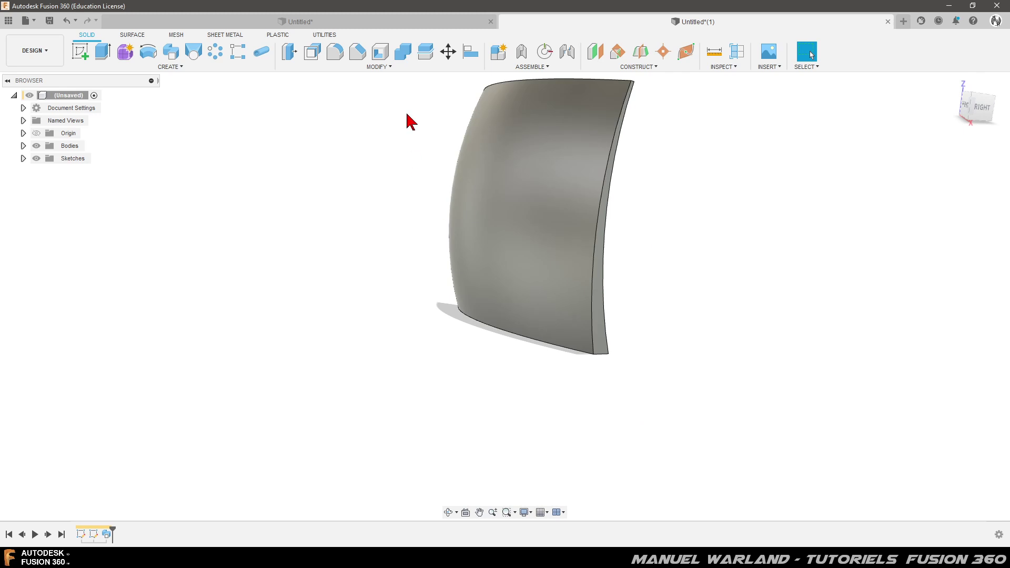
Create a construction plane offset -20 mm from the XZ plane and select it.
{"action": "left_click", "coordinate": [594, 55]}
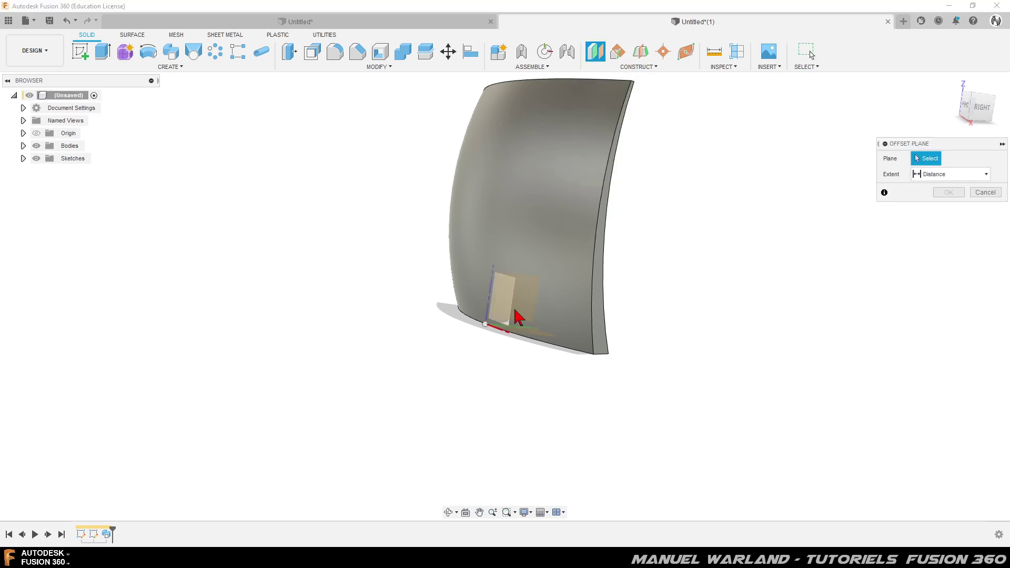
{"action": "left_click", "coordinate": [505, 317]}
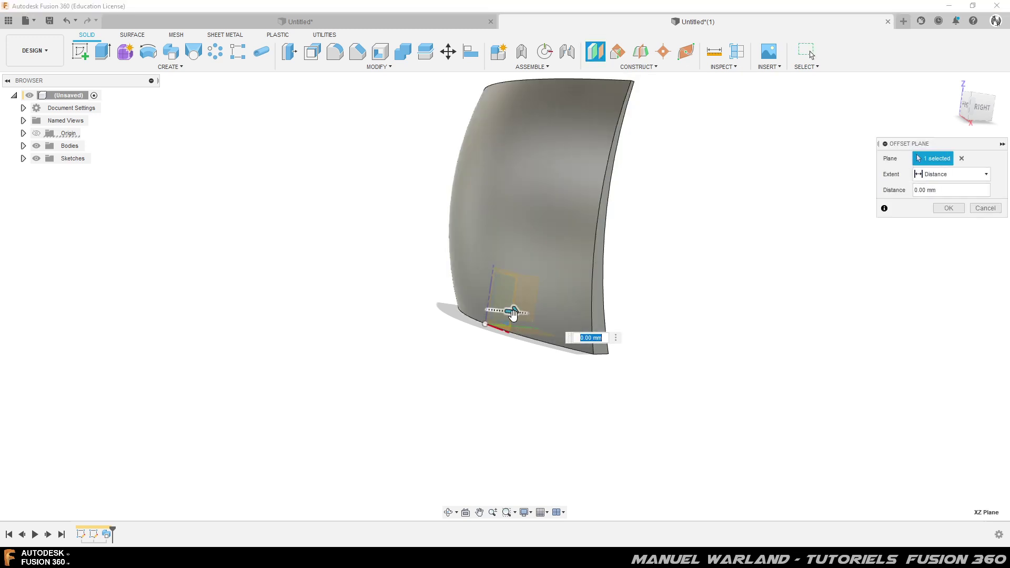
{"action": "left_click_drag", "start_coordinate": [505, 318], "coordinate": [474, 320]}
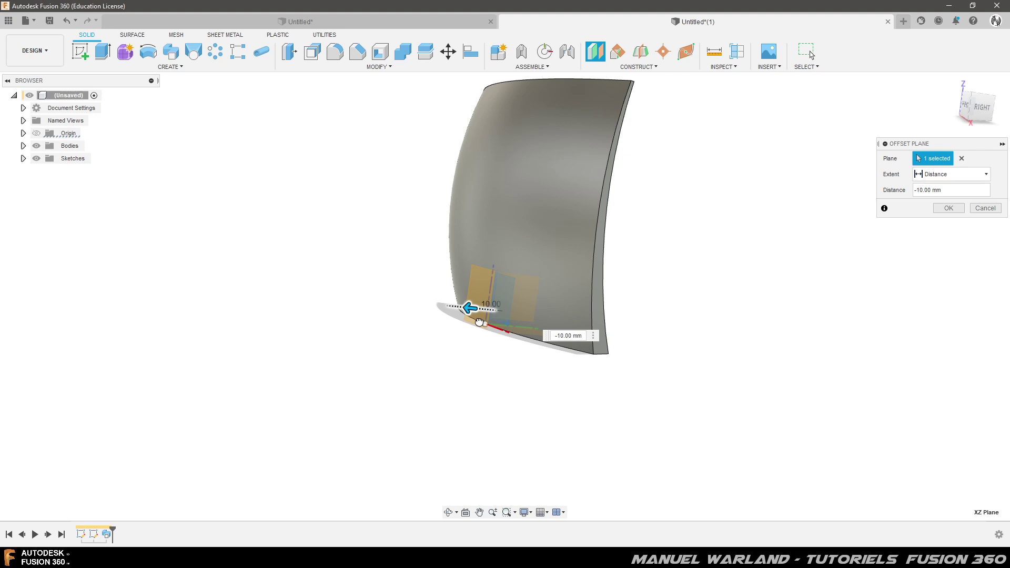
{"action": "middle_click_drag", "start_coordinate": [807, 296], "coordinate": [800, 311], "text": "shift"}
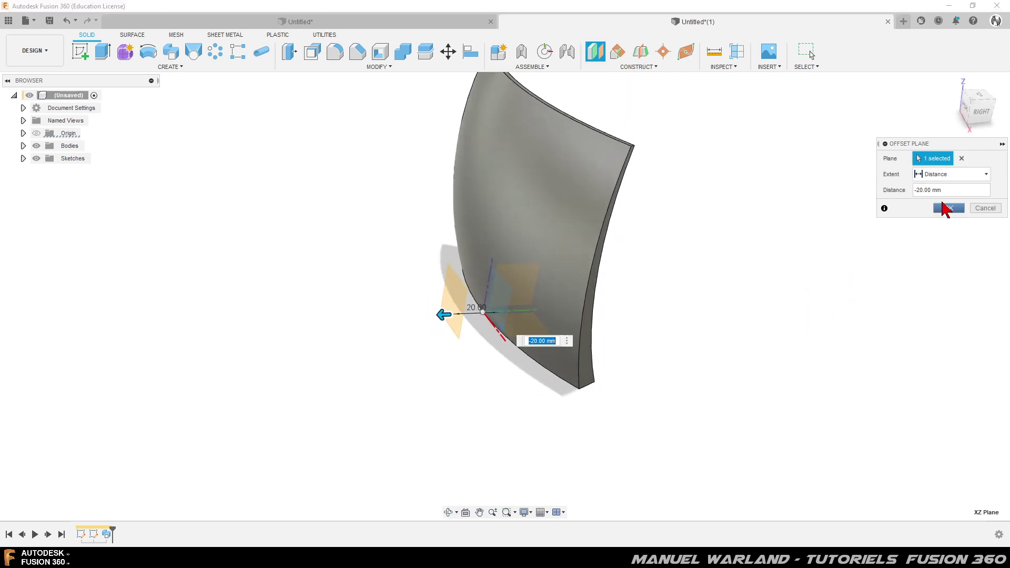
{"action": "left_click", "coordinate": [948, 208]}
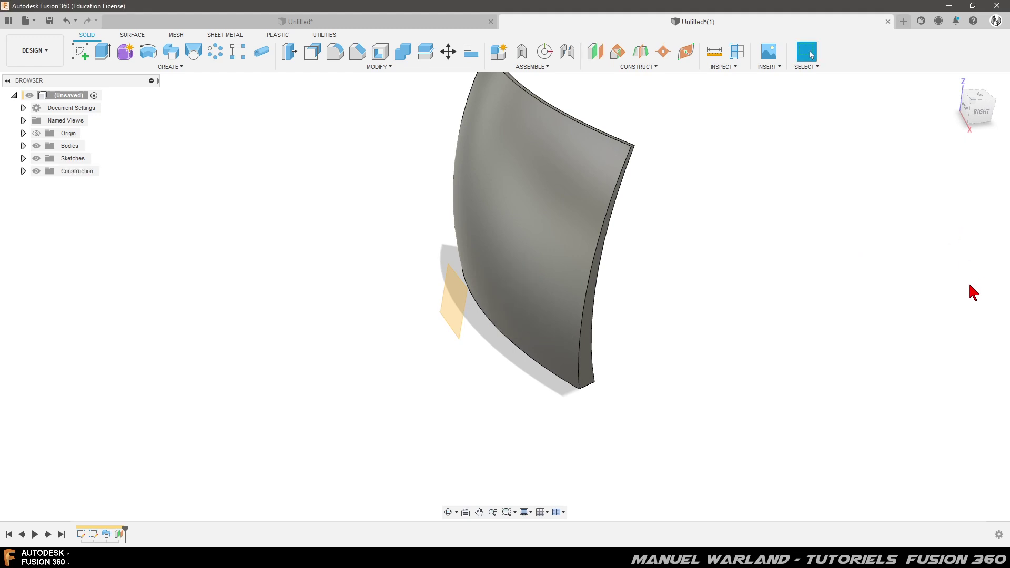
{"action": "left_click", "coordinate": [454, 314]}
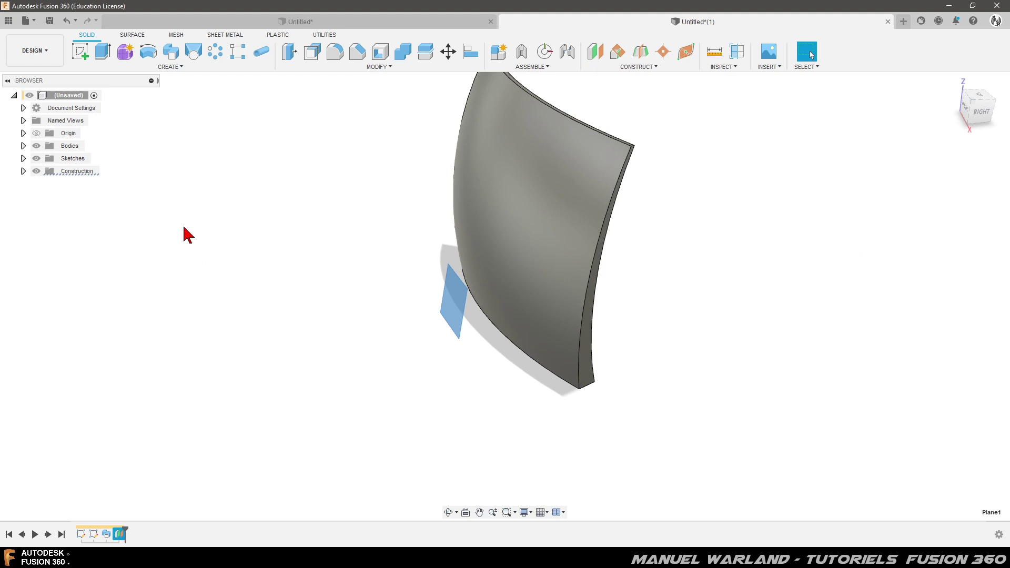
Start a sketch on the offset plane and project the curved body face into it.
{"action": "left_click", "coordinate": [81, 56]}
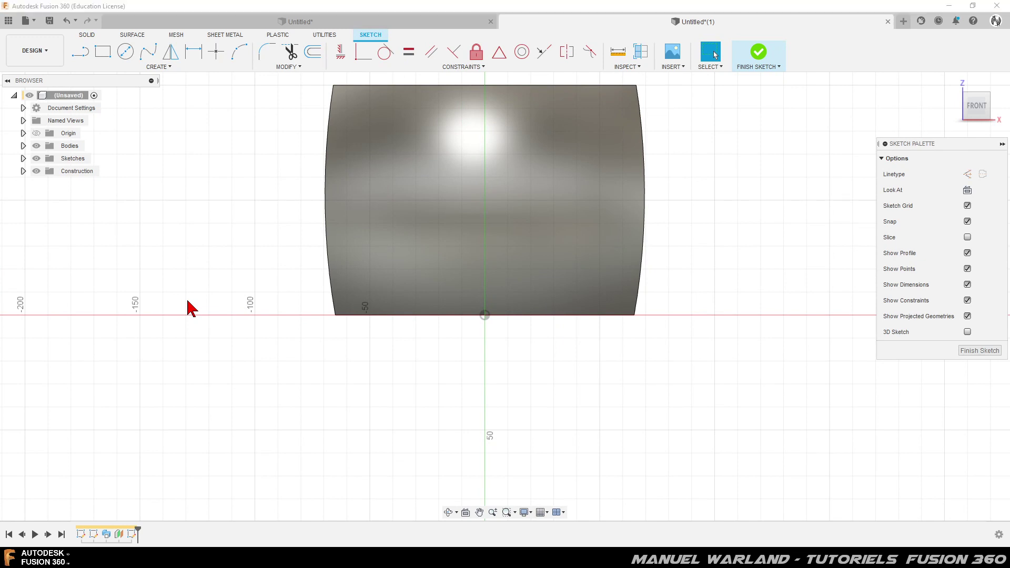
{"action": "key", "text": "p"}
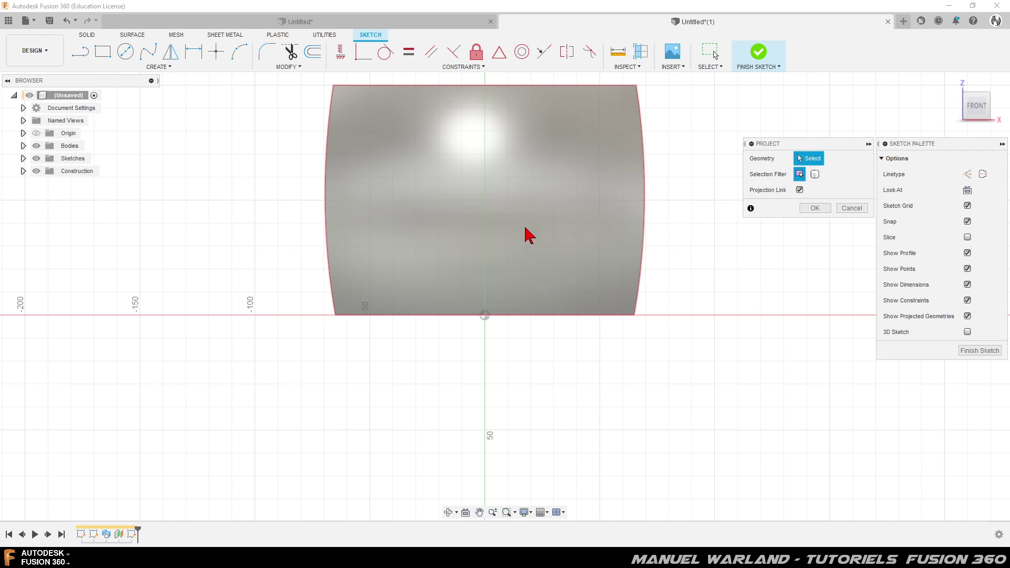
{"action": "left_click", "coordinate": [527, 234]}
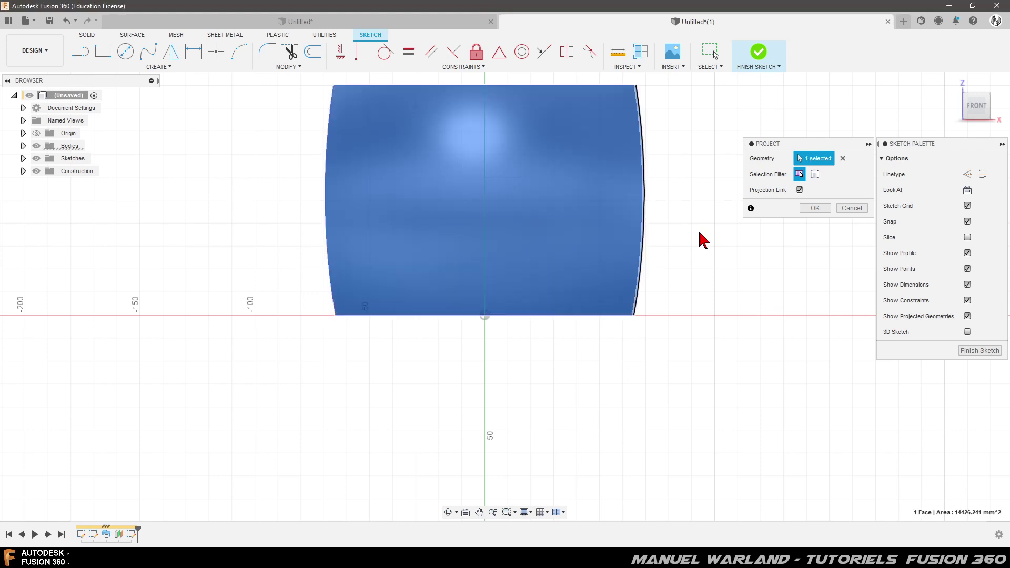
{"action": "left_click", "coordinate": [816, 208]}
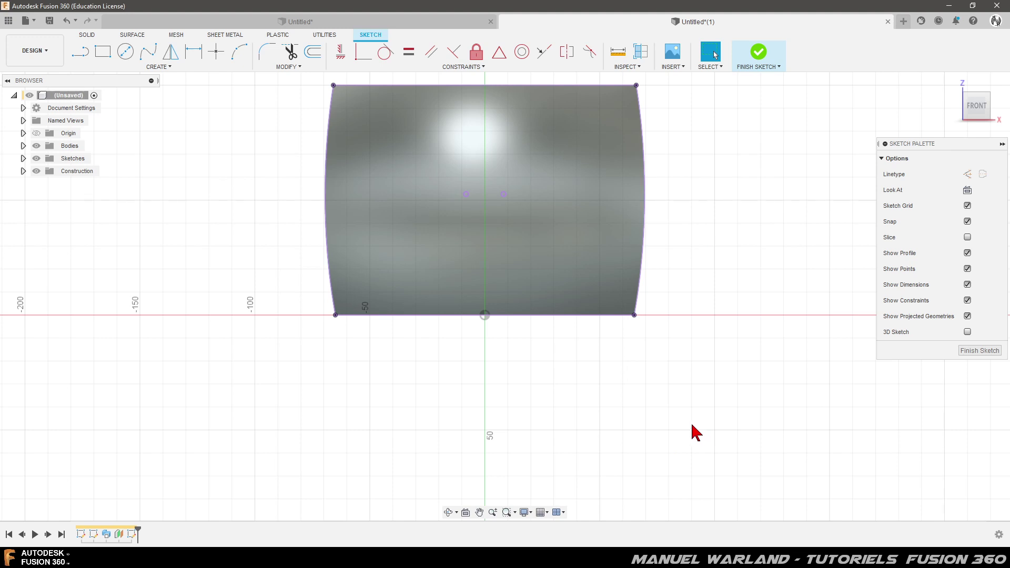
Draw a horizontal line across the face and a 100 mm vertical construction centre line.
{"action": "left_click", "coordinate": [83, 56]}
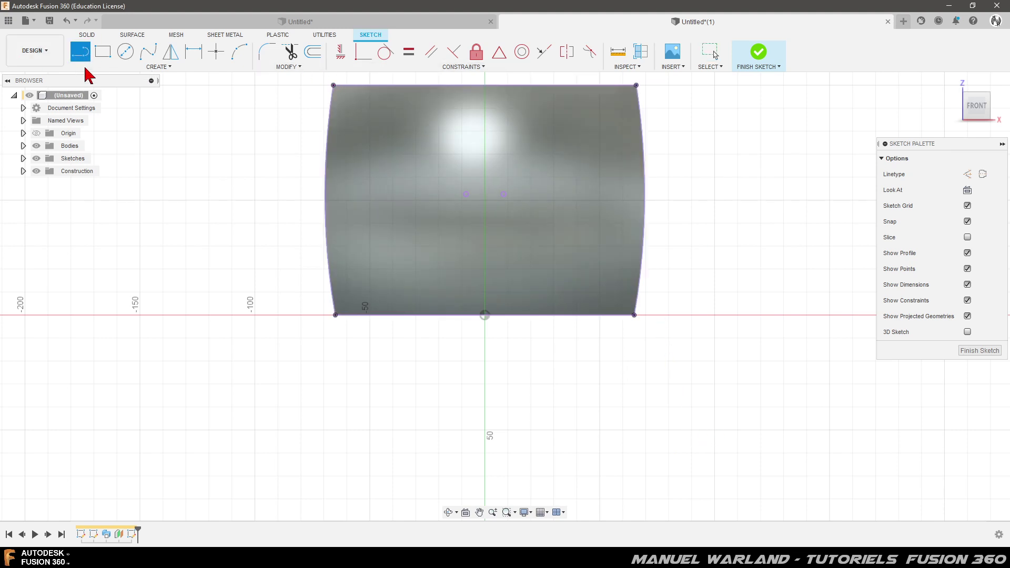
{"action": "left_click", "coordinate": [329, 271]}
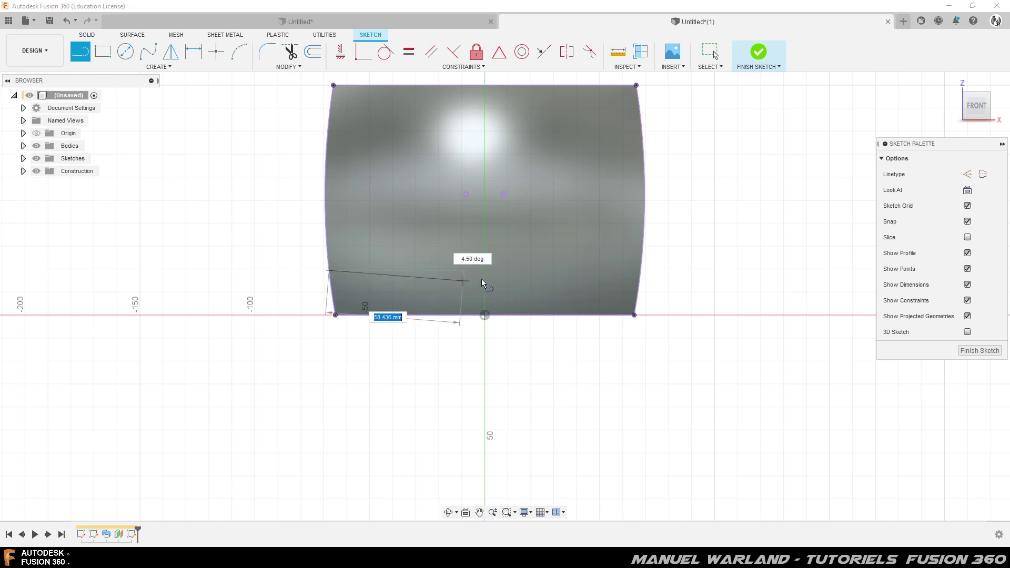
{"action": "double_click", "coordinate": [640, 271]}
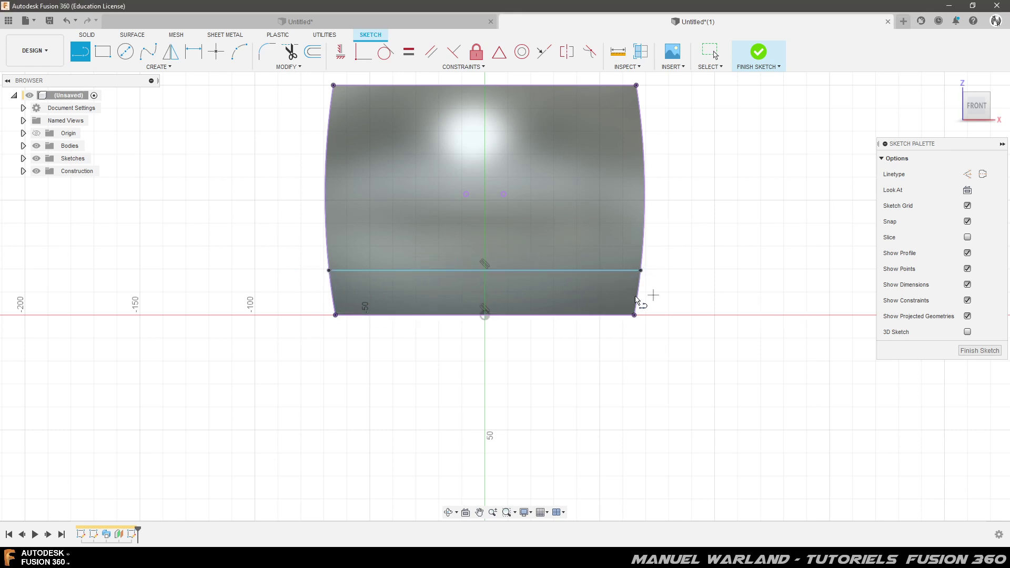
{"action": "left_click", "coordinate": [485, 315]}
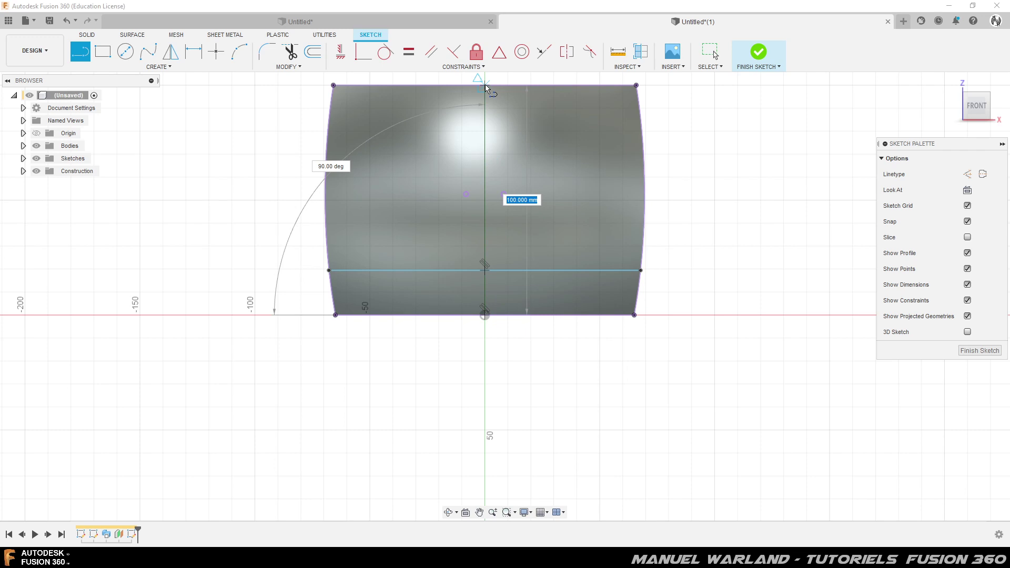
{"action": "left_click", "coordinate": [486, 88]}
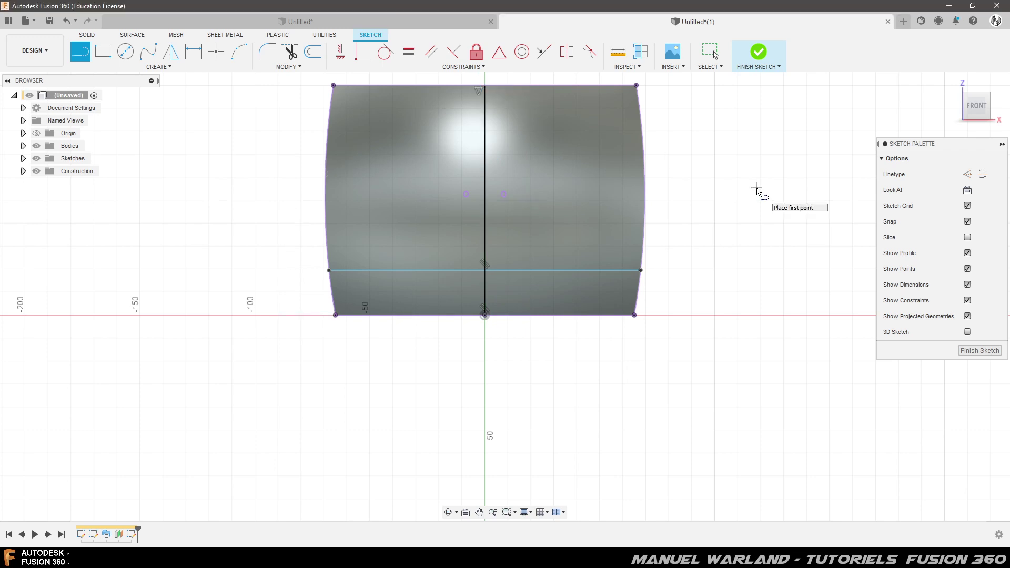
{"action": "key", "text": "Escape"}
{"action": "left_click", "coordinate": [485, 154]}
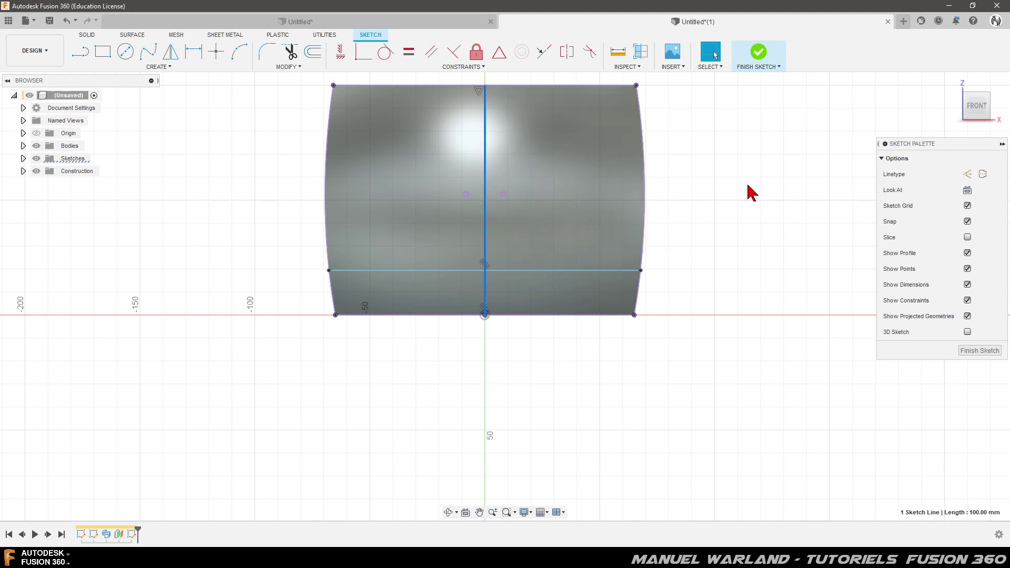
{"action": "key", "text": "x"}
{"action": "left_click", "coordinate": [801, 206]}
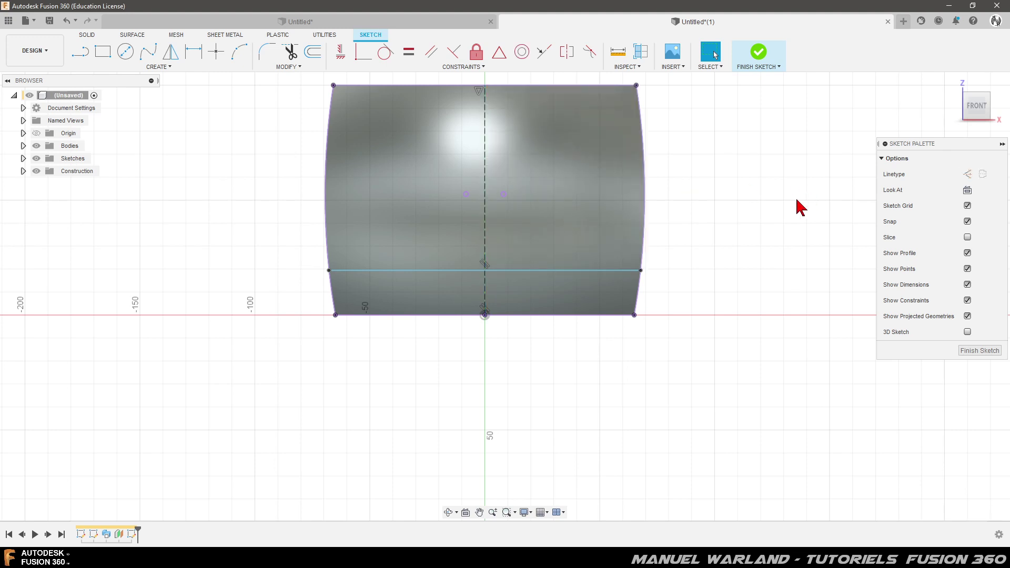
Dimension the horizontal line 20 mm above the bottom edge, then switch to the original comb design.
{"action": "key", "text": "d"}
{"action": "left_click", "coordinate": [594, 272]}
{"action": "left_click", "coordinate": [595, 315]}
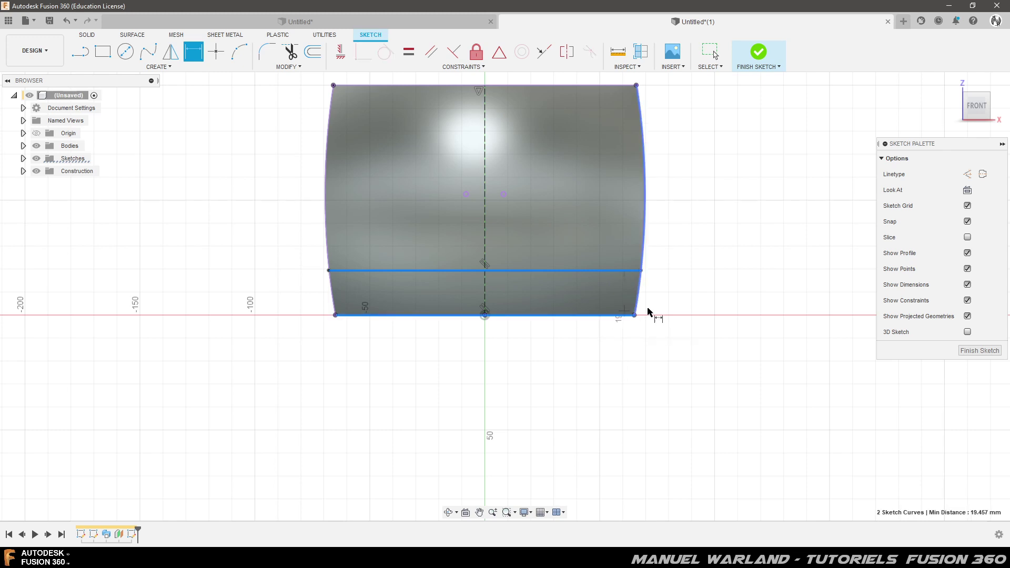
{"action": "left_click", "coordinate": [683, 296]}
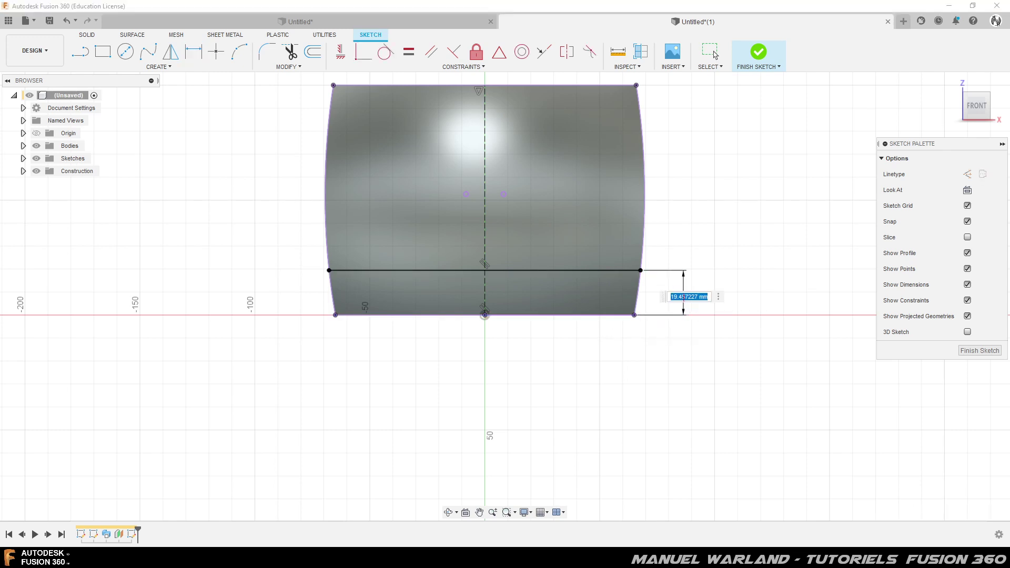
{"action": "type", "text": "20"}
{"action": "key", "text": "Return"}
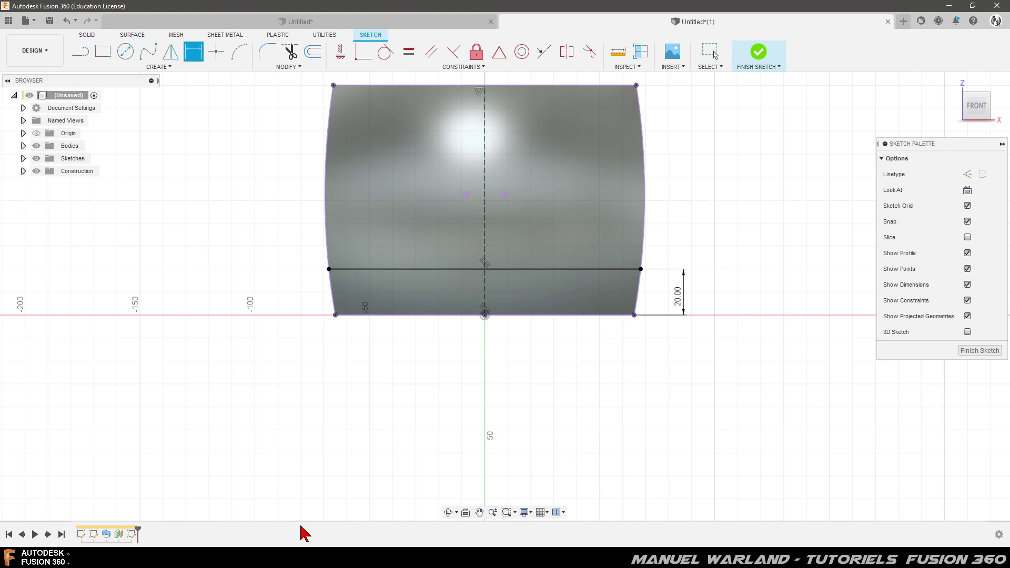
{"action": "left_click", "coordinate": [290, 24]}
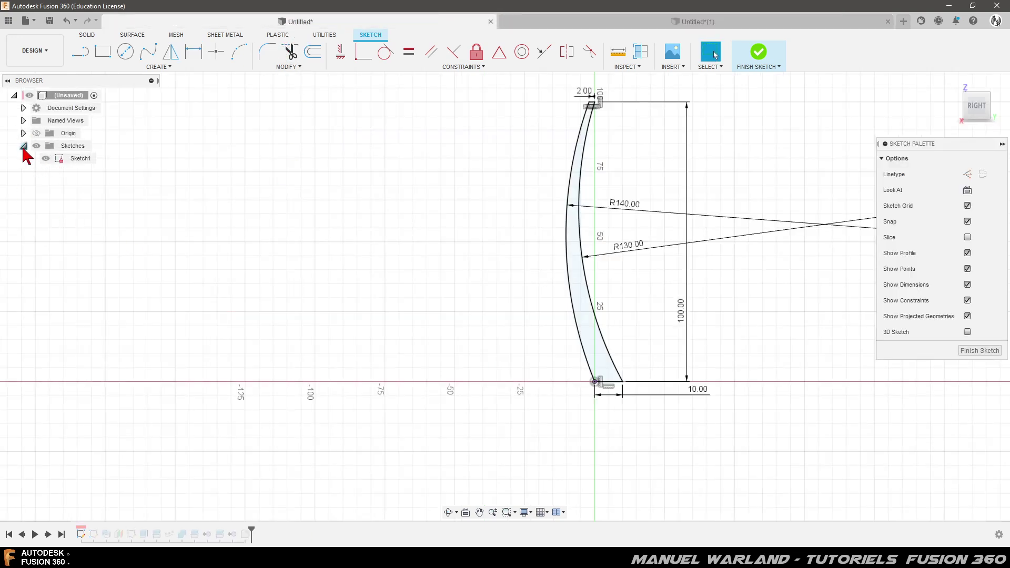
{"action": "left_click", "coordinate": [980, 350]}
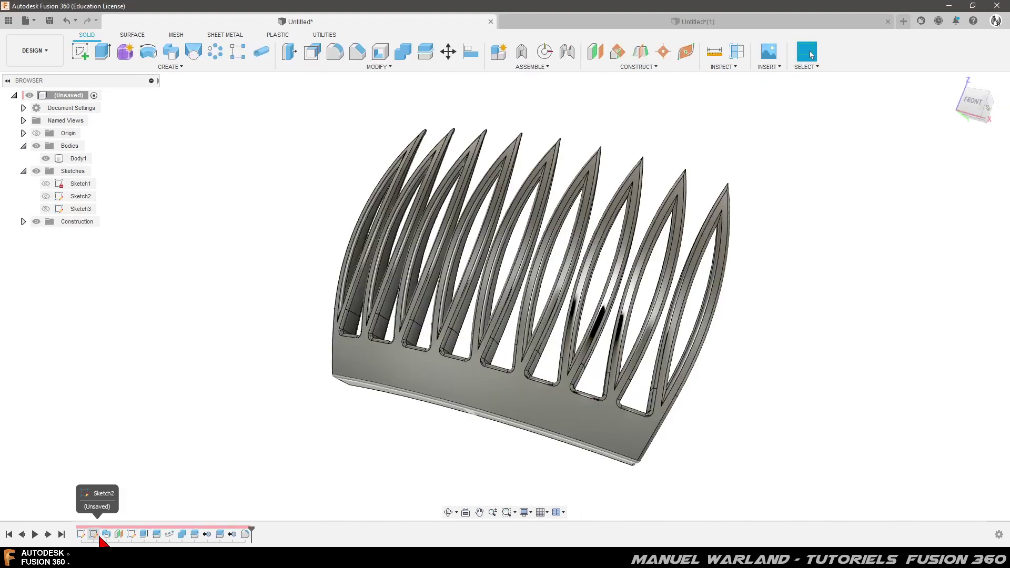
{"action": "double_click", "coordinate": [131, 537]}
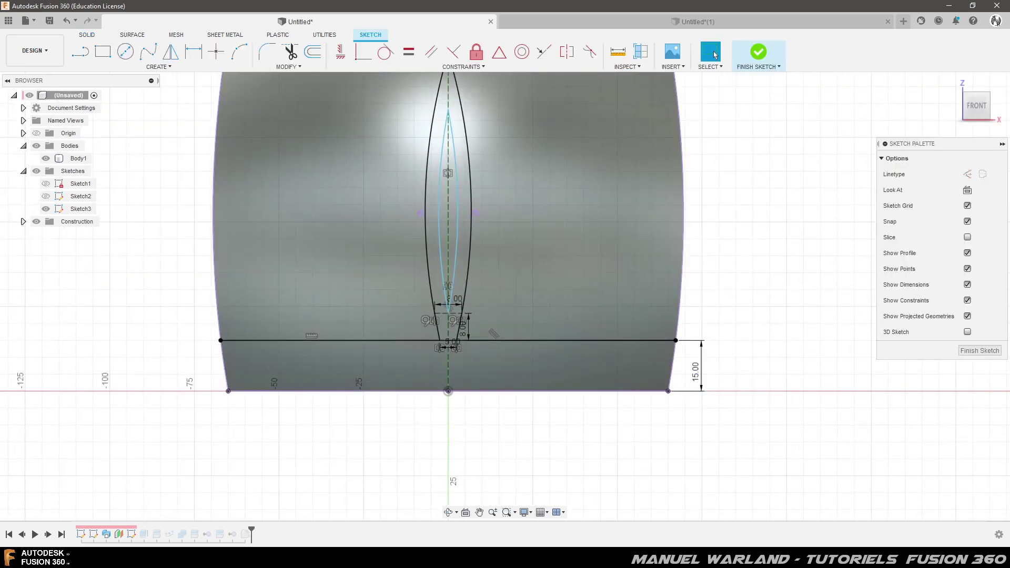
{"action": "left_click", "coordinate": [611, 21]}
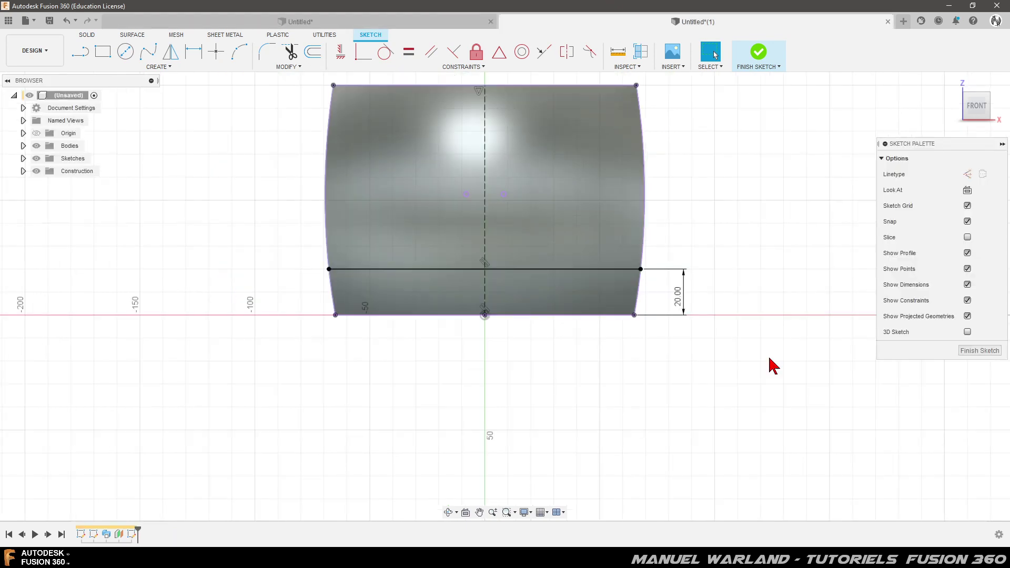
Change the horizontal line's offset dimension from 20 mm to 15 mm.
{"action": "double_click", "coordinate": [677, 298]}
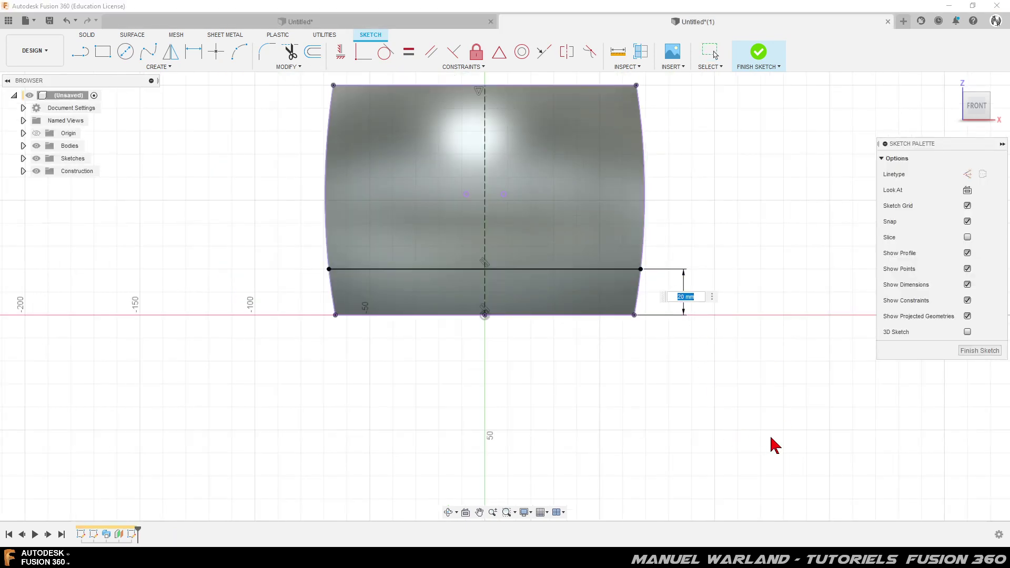
{"action": "key", "text": "Return"}
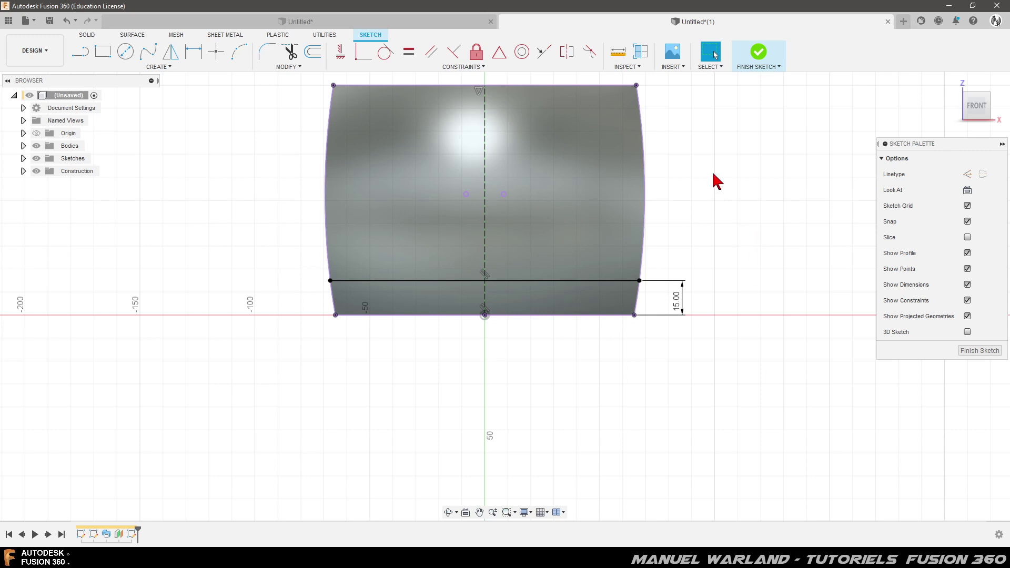
{"action": "scroll", "coordinate": [542, 274], "scroll_direction": "up", "scroll_amount": 3}
{"action": "scroll", "coordinate": [354, 300], "scroll_direction": "up", "scroll_amount": 2}
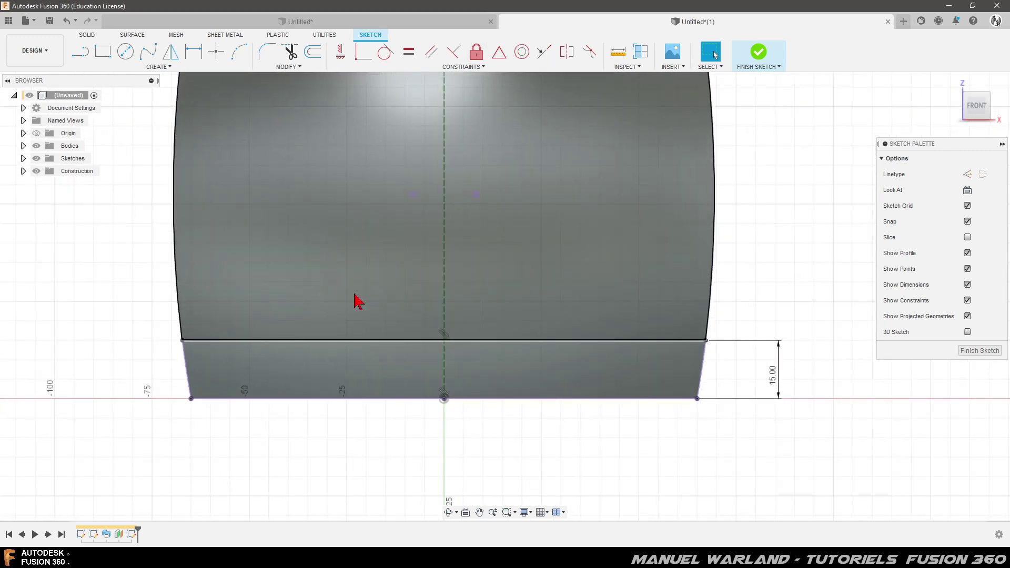
{"action": "scroll", "coordinate": [354, 299], "scroll_direction": "up", "scroll_amount": 1}
{"action": "scroll", "coordinate": [354, 300], "scroll_direction": "up", "scroll_amount": 1}
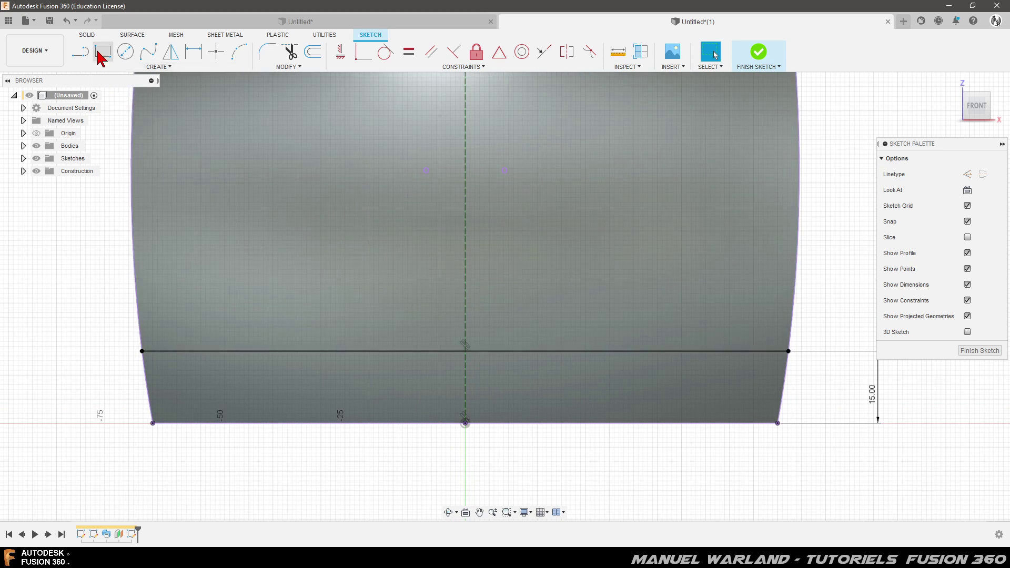
Draw a three-segment tapered outline, wider at the top, standing on the horizontal line.
{"action": "left_click", "coordinate": [80, 51]}
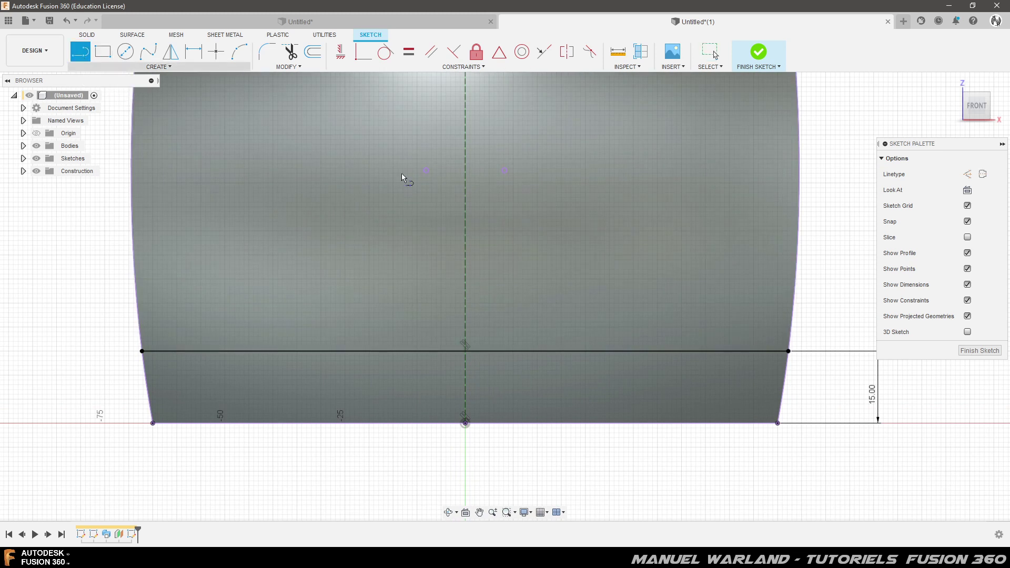
{"action": "left_click", "coordinate": [437, 351]}
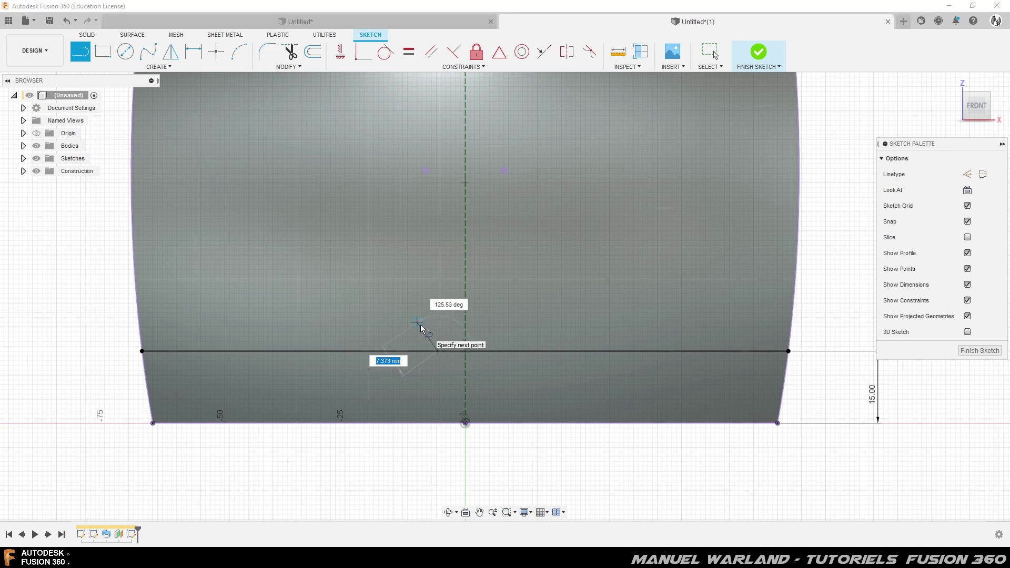
{"action": "left_click", "coordinate": [427, 318]}
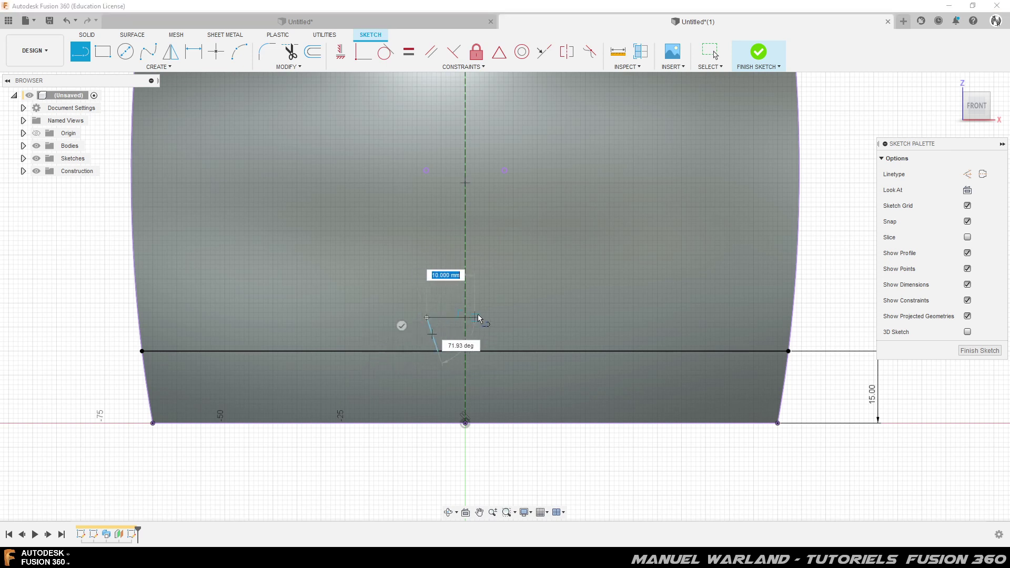
{"action": "left_click", "coordinate": [504, 318]}
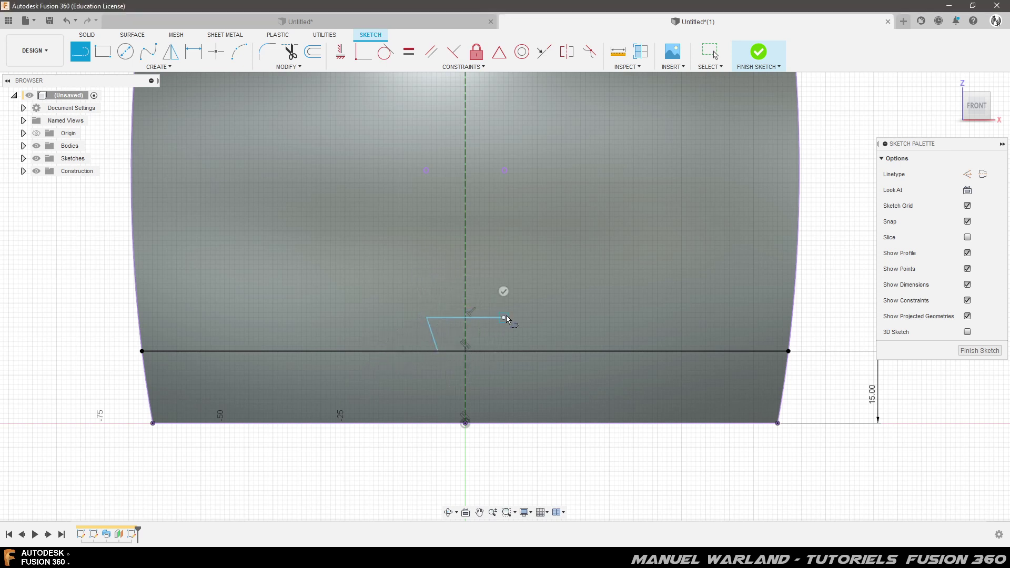
{"action": "double_click", "coordinate": [491, 352]}
Make the outline's top and bottom corner pairs symmetric about the centre line.
{"action": "left_click", "coordinate": [569, 57]}
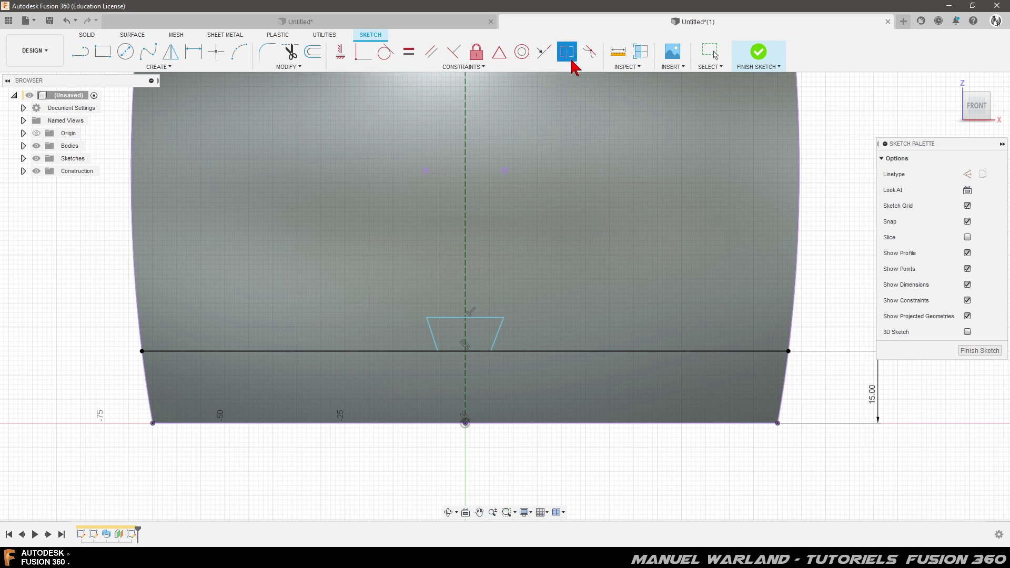
{"action": "left_click", "coordinate": [427, 318]}
{"action": "left_click", "coordinate": [504, 318]}
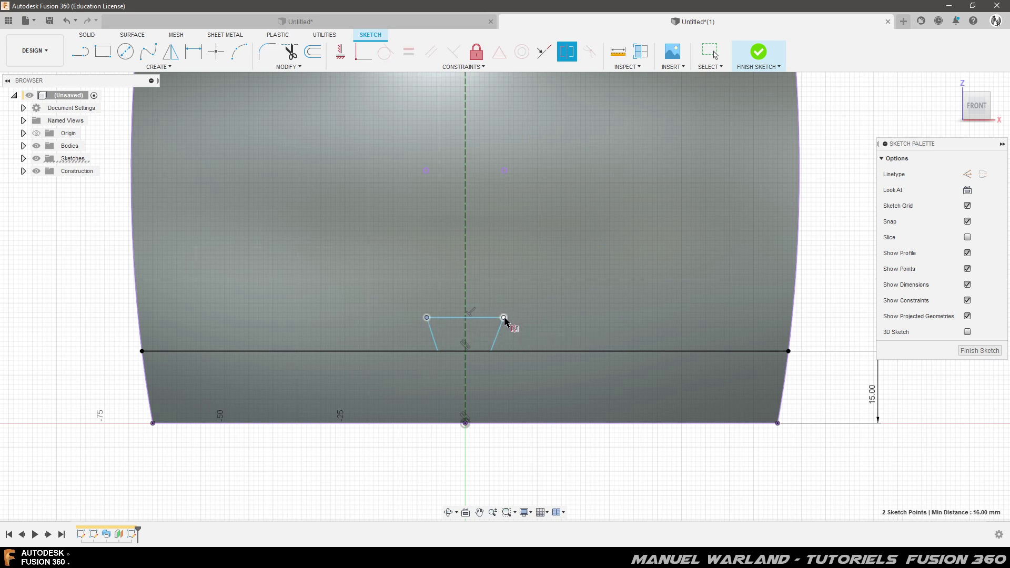
{"action": "left_click", "coordinate": [466, 280]}
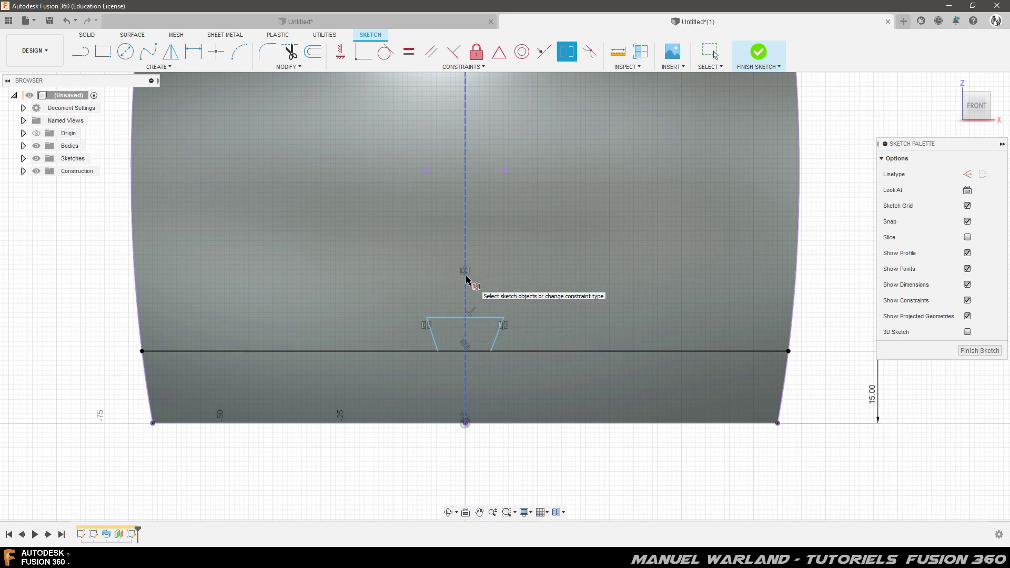
{"action": "left_click", "coordinate": [438, 351]}
{"action": "left_click", "coordinate": [491, 351]}
{"action": "left_click", "coordinate": [465, 280]}
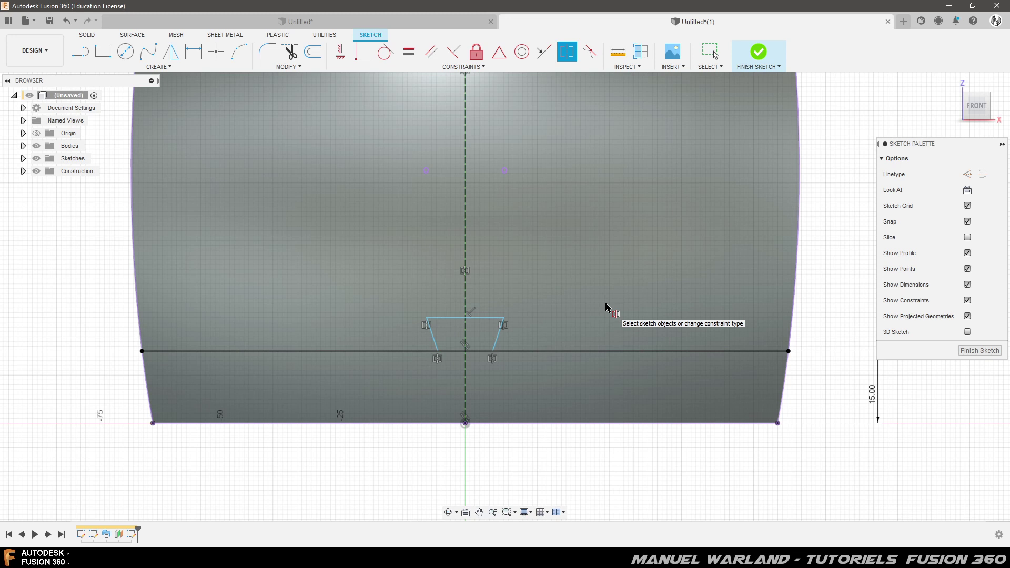
Dimension the outline's bottom width to 5 mm and switch to the Untitled* design.
{"action": "key", "text": "d"}
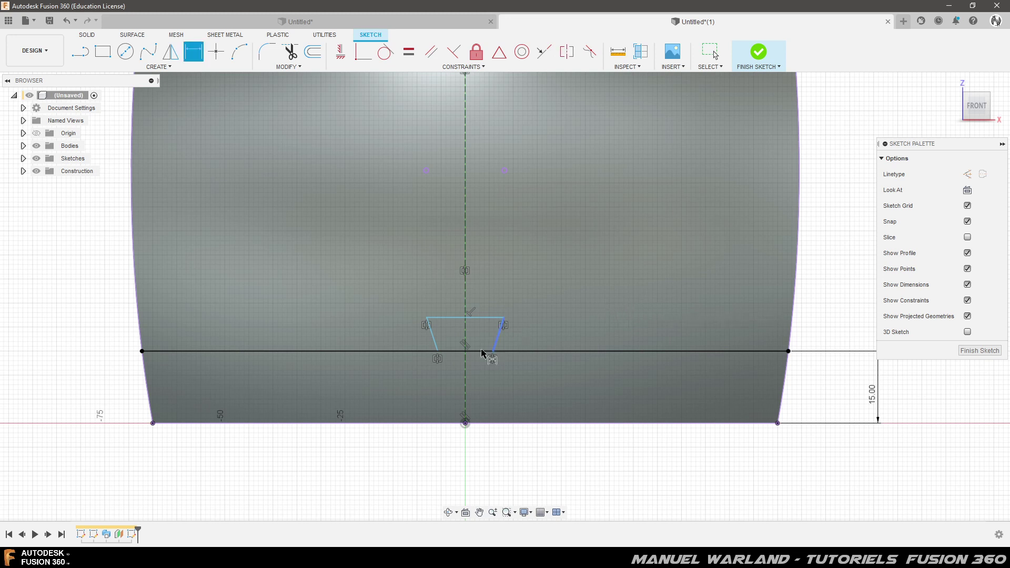
{"action": "left_click", "coordinate": [437, 352]}
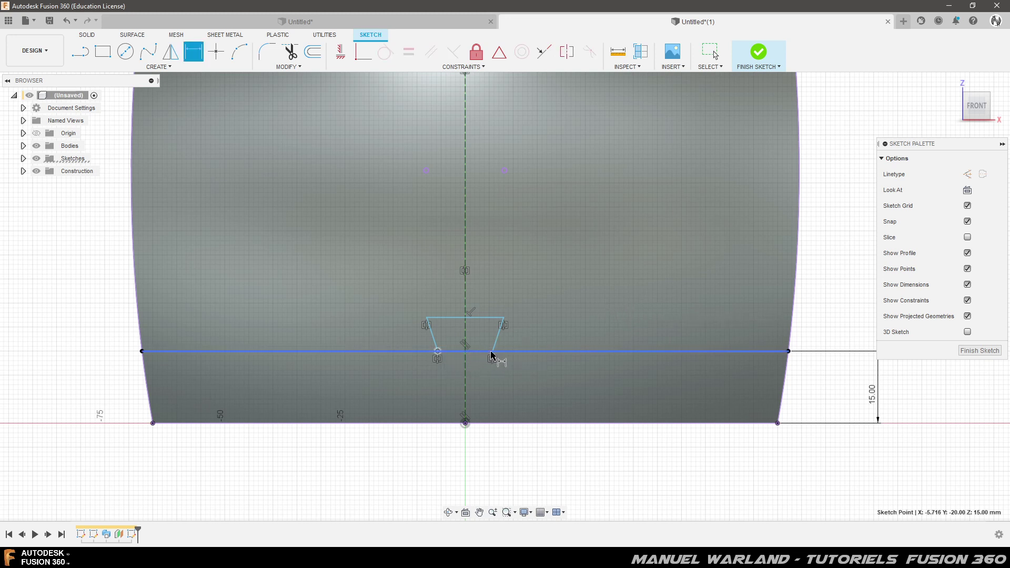
{"action": "left_click", "coordinate": [492, 352]}
{"action": "left_click", "coordinate": [462, 450]}
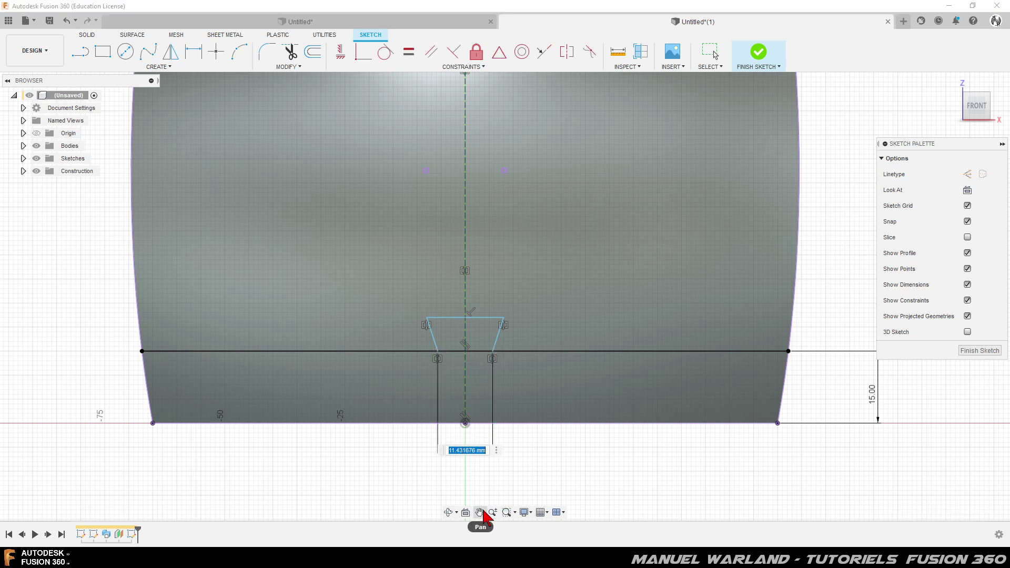
{"action": "type", "text": "5"}
{"action": "key", "text": "Return"}
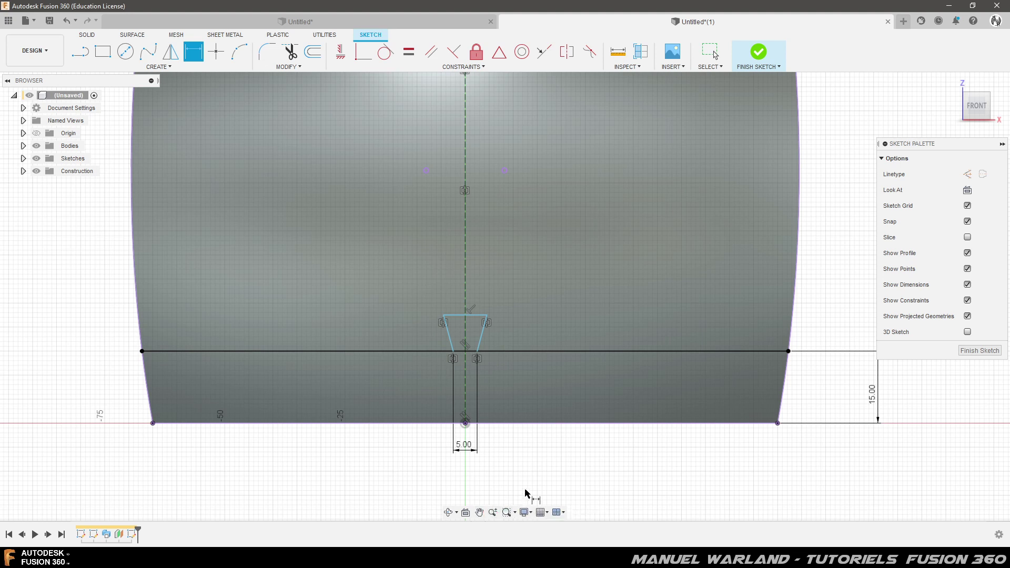
{"action": "left_click", "coordinate": [340, 21]}
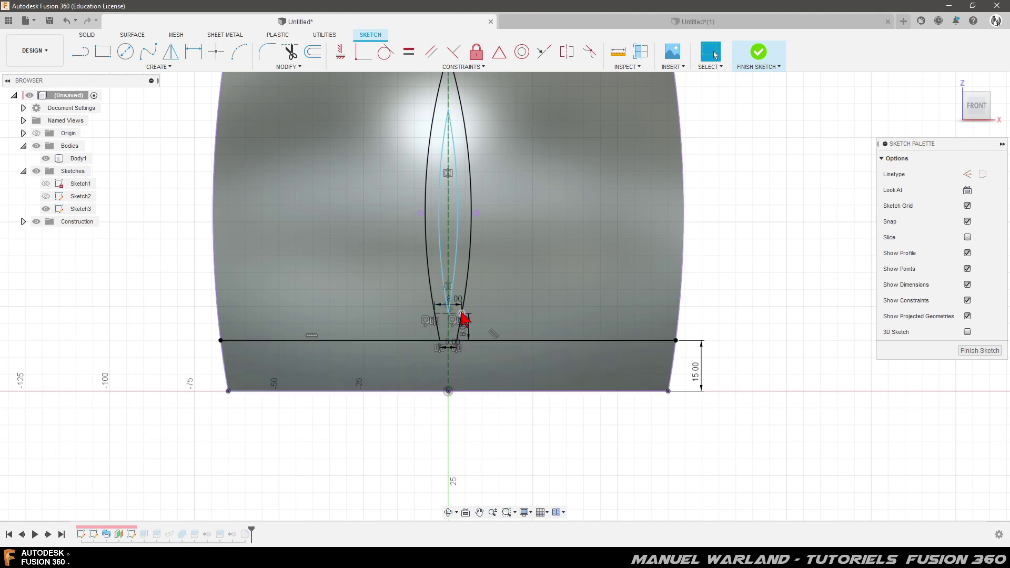
Return to the working design and dimension the outline's top edge to 8 mm.
{"action": "scroll", "coordinate": [463, 321], "scroll_direction": "up", "scroll_amount": 1}
{"action": "scroll", "coordinate": [463, 320], "scroll_direction": "up", "scroll_amount": 1}
{"action": "scroll", "coordinate": [463, 322], "scroll_direction": "up", "scroll_amount": 1}
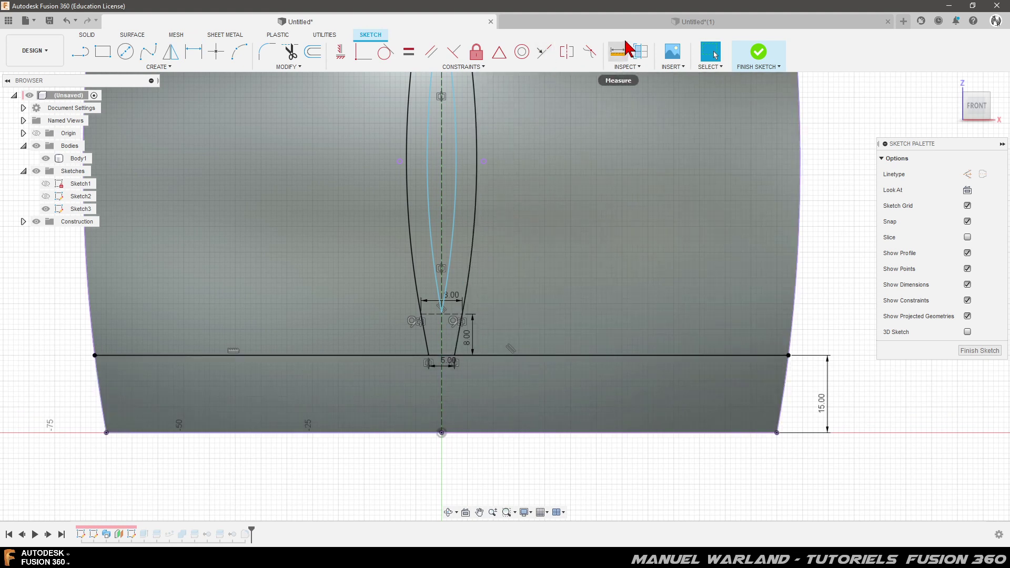
{"action": "left_click", "coordinate": [629, 22]}
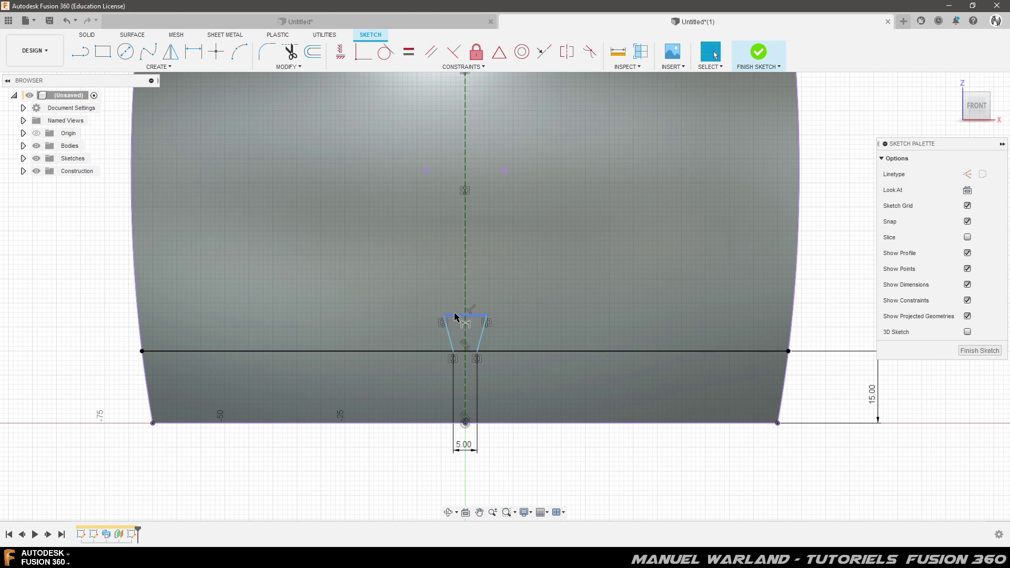
{"action": "key", "text": "d"}
{"action": "left_click", "coordinate": [457, 317]}
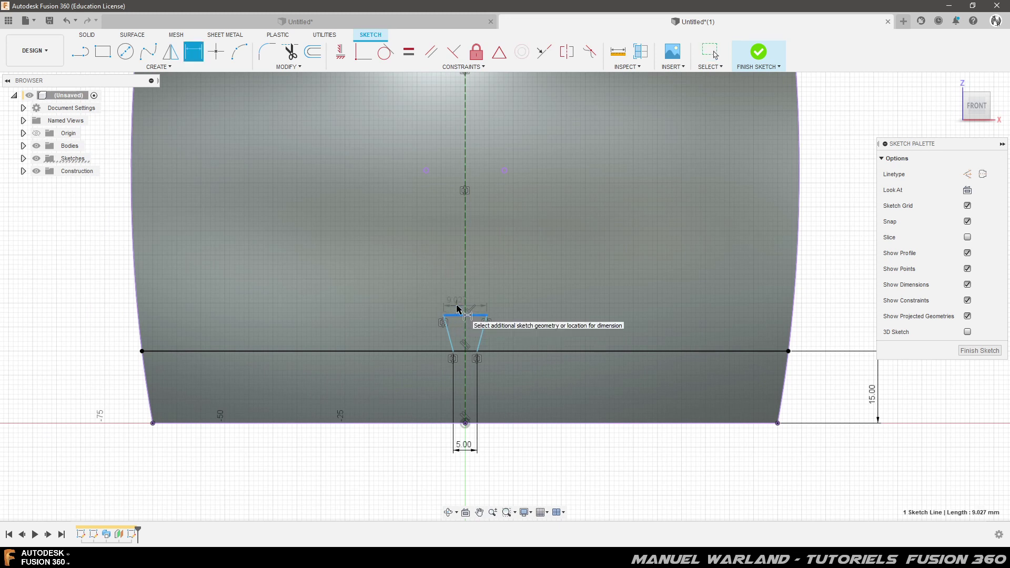
{"action": "left_click", "coordinate": [413, 296]}
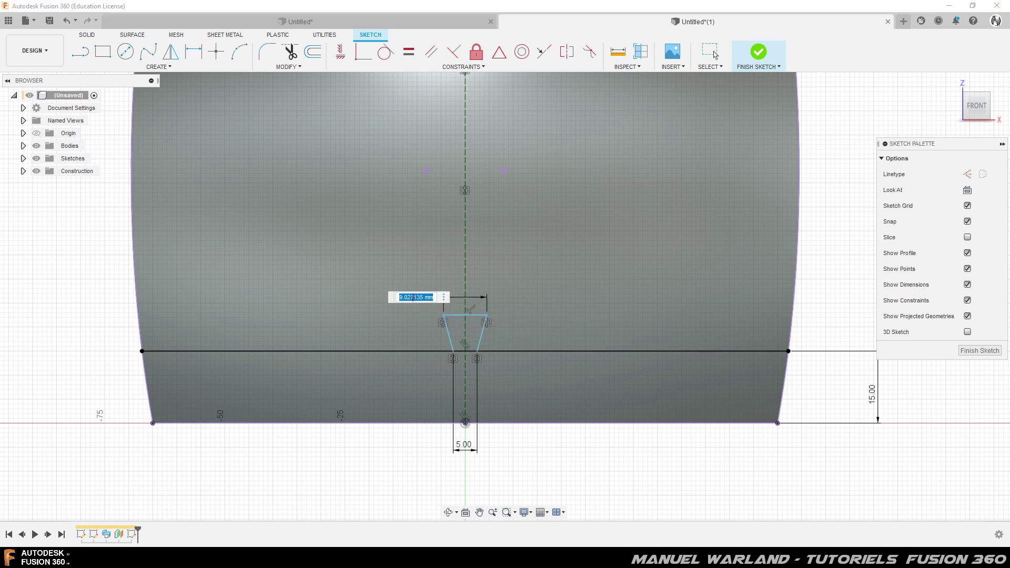
{"action": "type", "text": "8"}
{"action": "key", "text": "Return"}
Dimension the top edge 8 mm above the horizontal line.
{"action": "left_click", "coordinate": [469, 325]}
{"action": "left_click", "coordinate": [475, 352]}
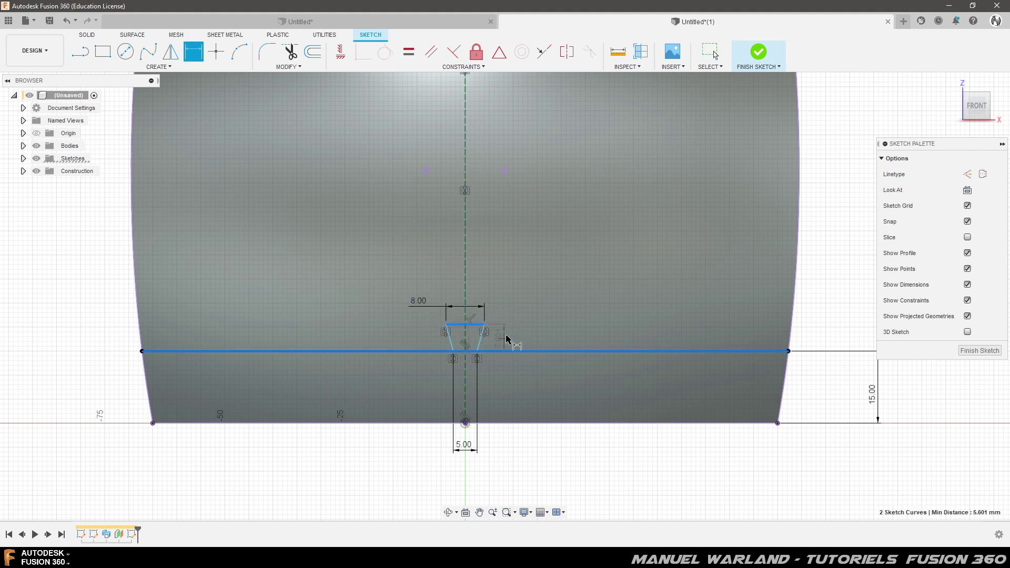
{"action": "left_click", "coordinate": [516, 310]}
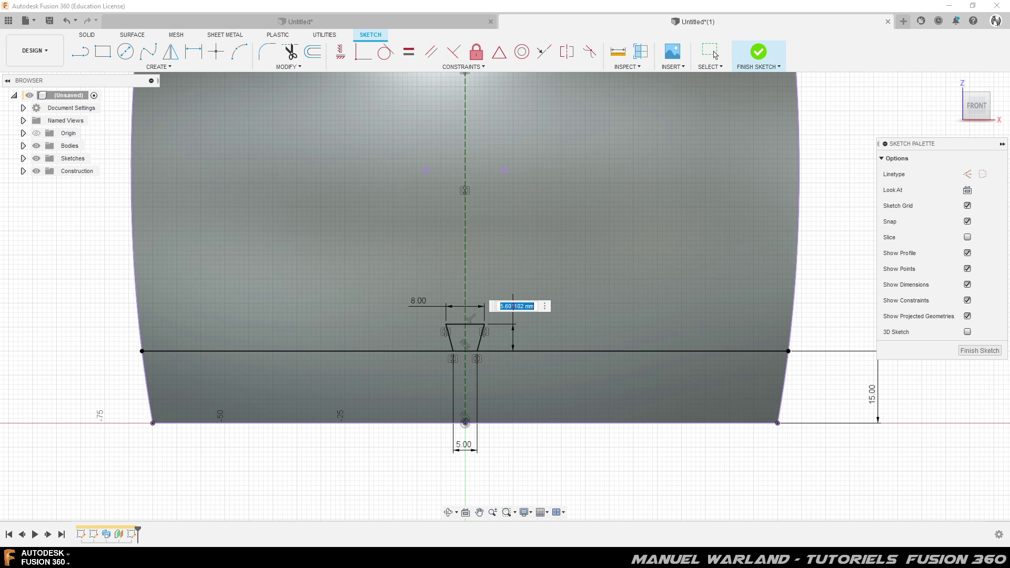
{"action": "type", "text": "8"}
{"action": "key", "text": "Return"}
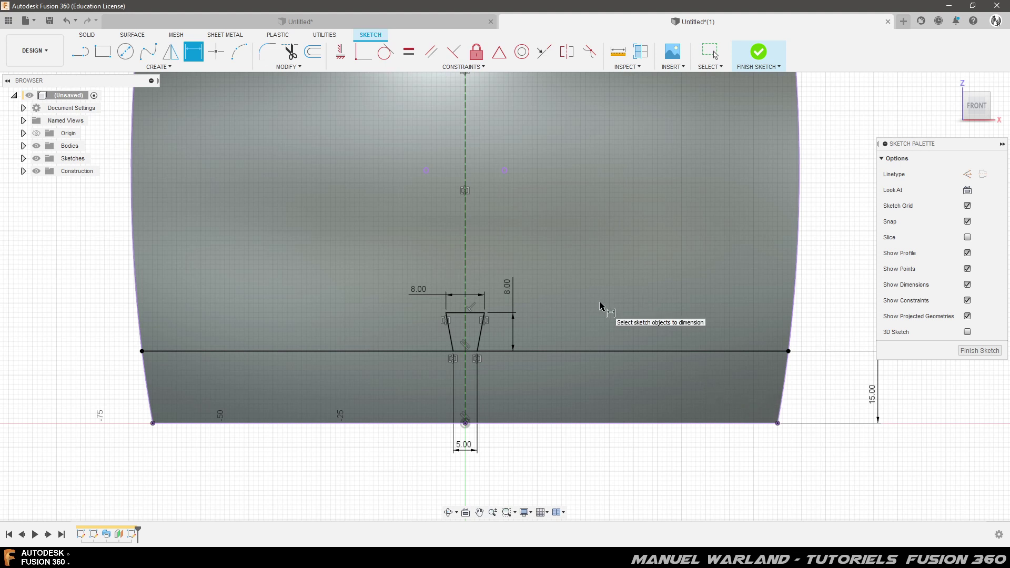
Draw a three-point arc from the centre axis top to the outline's top-left corner.
{"action": "left_click", "coordinate": [240, 52]}
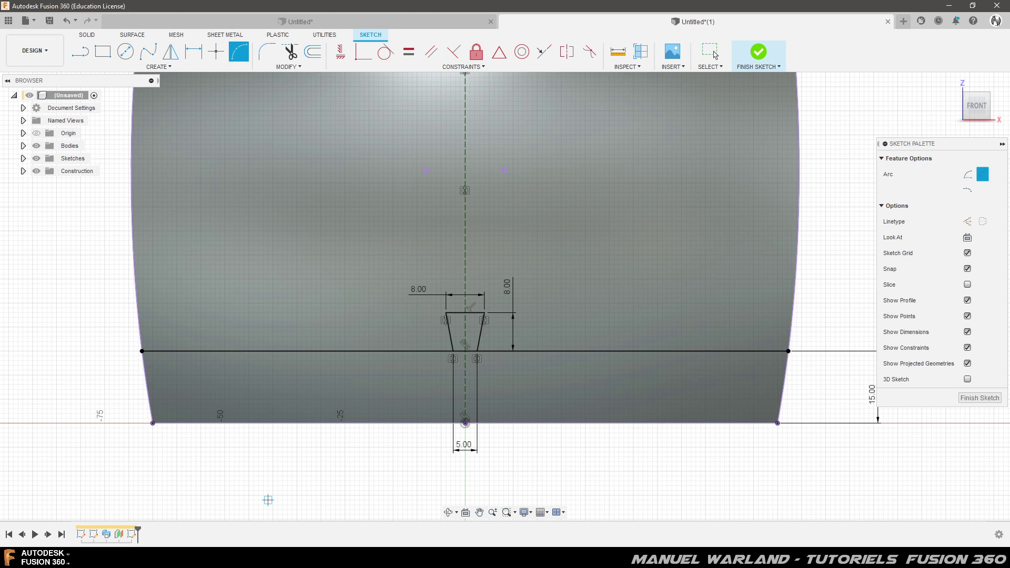
{"action": "scroll", "coordinate": [321, 463], "scroll_direction": "down", "scroll_amount": 1}
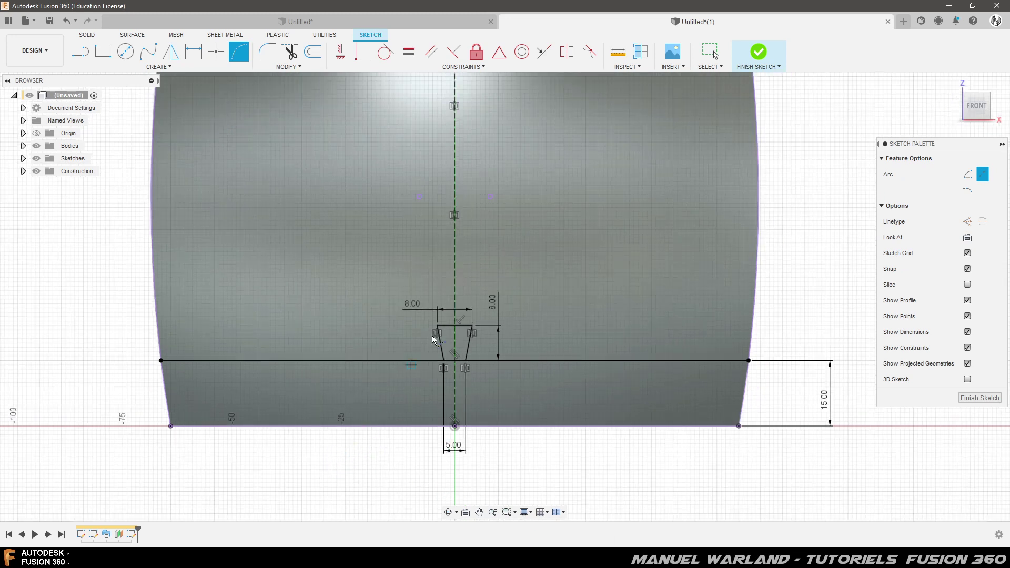
{"action": "scroll", "coordinate": [368, 390], "scroll_direction": "down", "scroll_amount": 1}
{"action": "scroll", "coordinate": [336, 415], "scroll_direction": "down", "scroll_amount": 1}
{"action": "scroll", "coordinate": [341, 431], "scroll_direction": "down", "scroll_amount": 1}
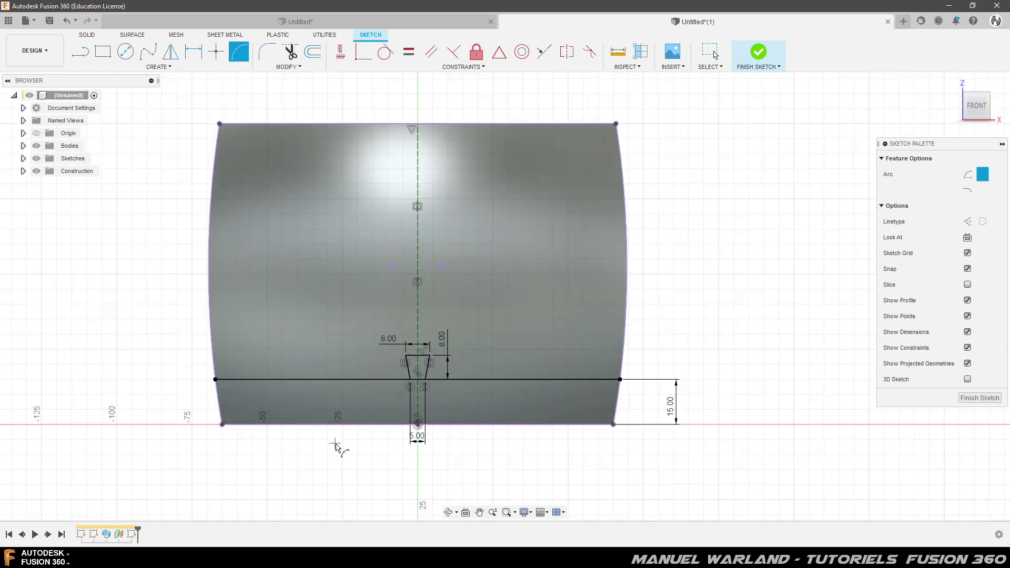
{"action": "scroll", "coordinate": [343, 216], "scroll_direction": "up", "scroll_amount": 1}
{"action": "scroll", "coordinate": [309, 142], "scroll_direction": "up", "scroll_amount": 1}
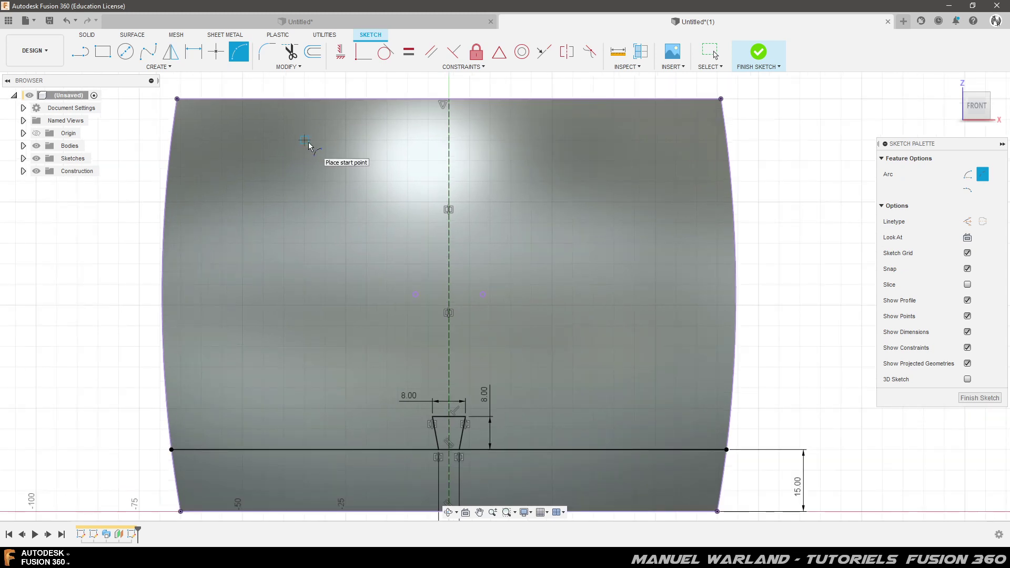
{"action": "left_click", "coordinate": [449, 99]}
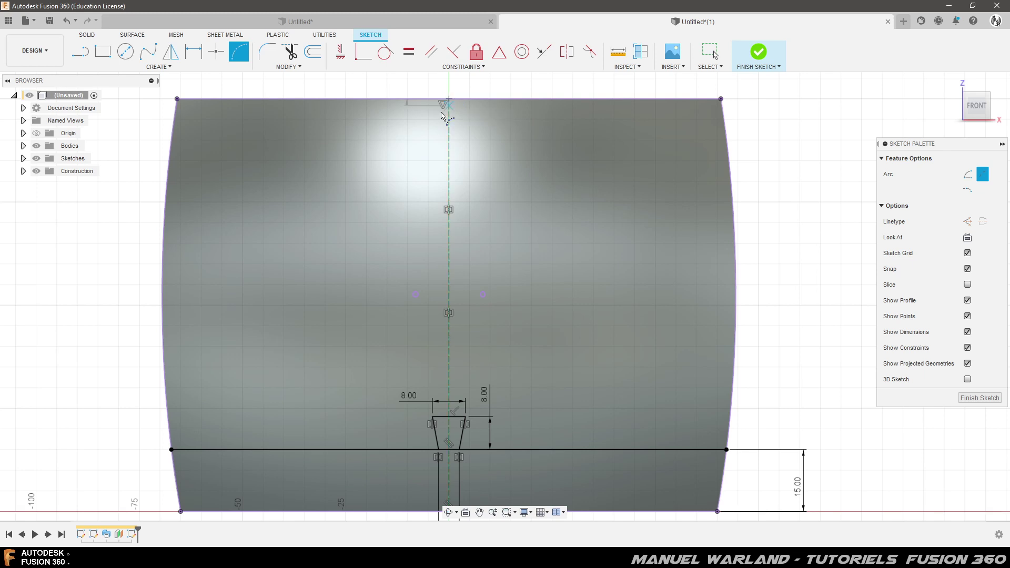
{"action": "left_click", "coordinate": [433, 418]}
{"action": "left_click", "coordinate": [423, 374]}
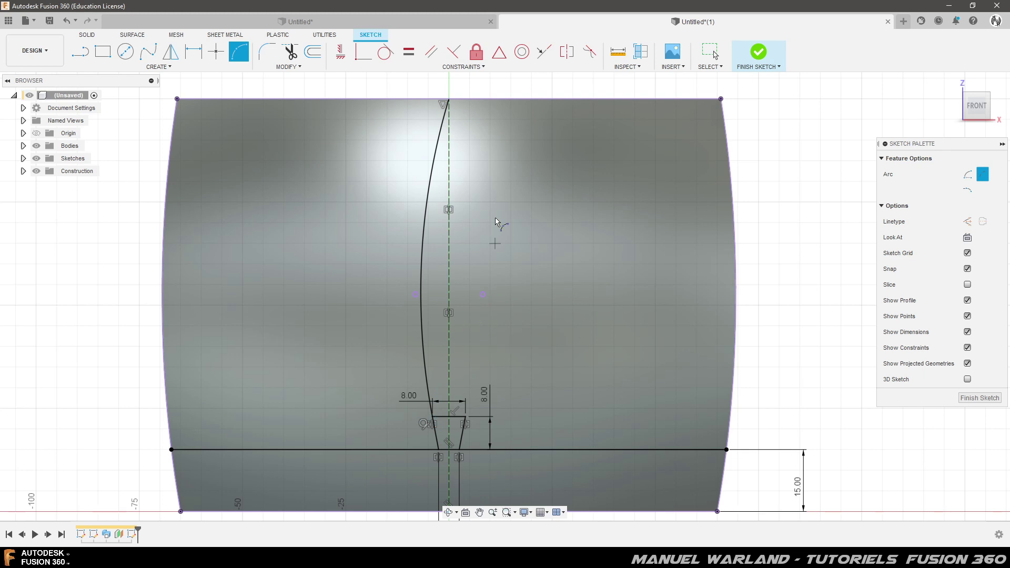
Draw the mirrored arc to the right base corner and select the 8.00 mm base line.
{"action": "left_click", "coordinate": [448, 99]}
{"action": "left_click", "coordinate": [466, 417]}
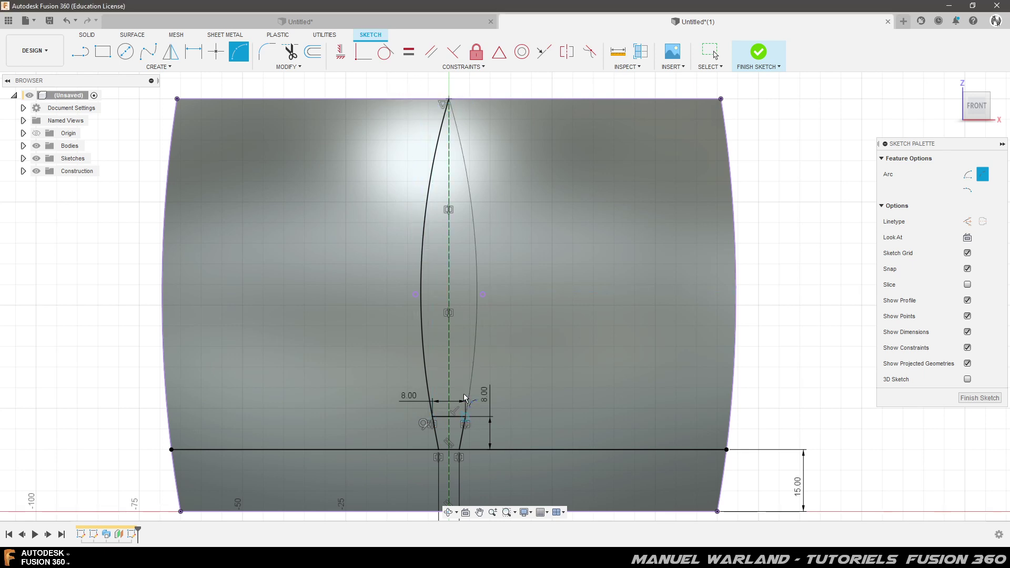
{"action": "left_click", "coordinate": [472, 352]}
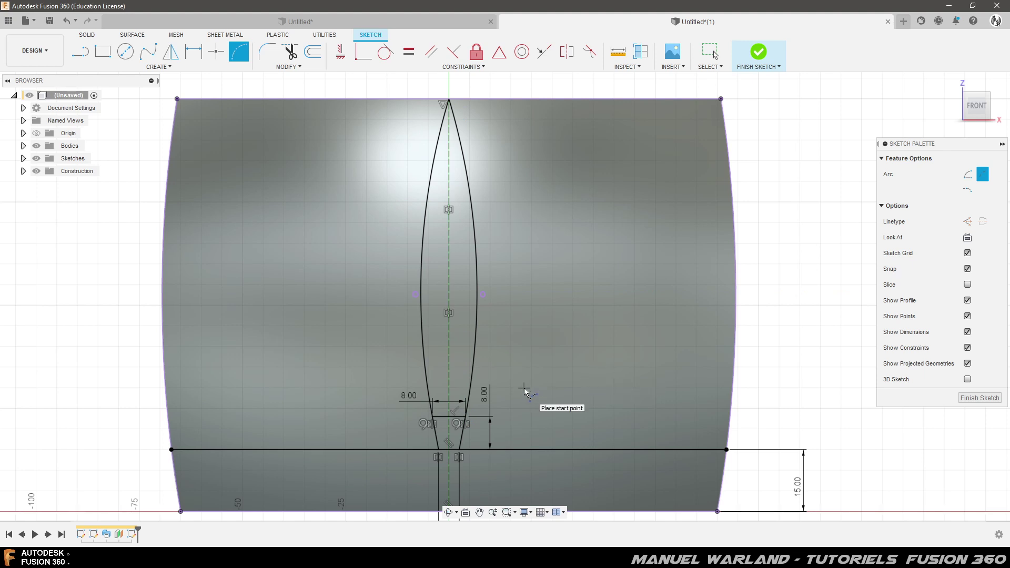
{"action": "key", "text": "Escape"}
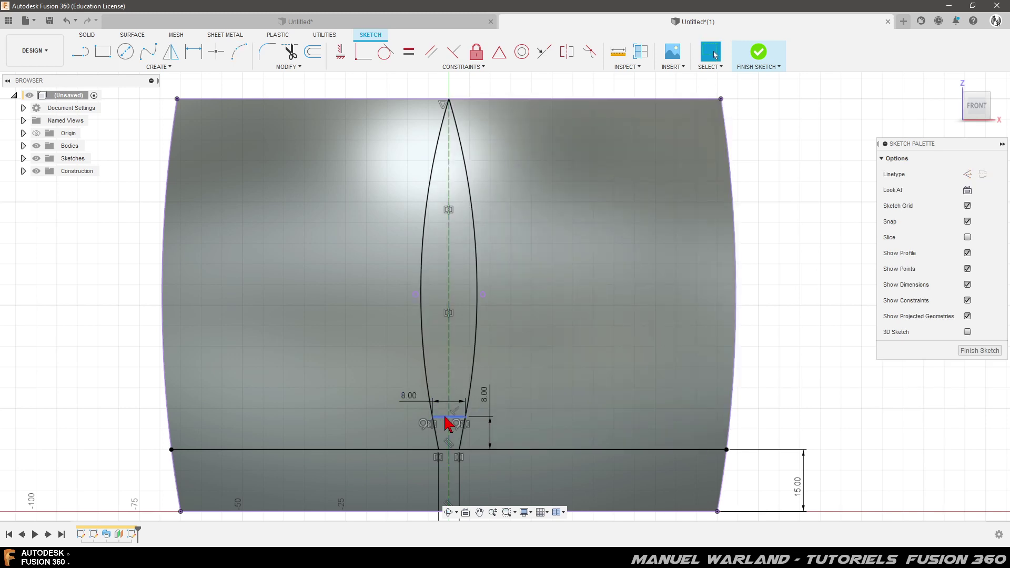
{"action": "left_click", "coordinate": [444, 423]}
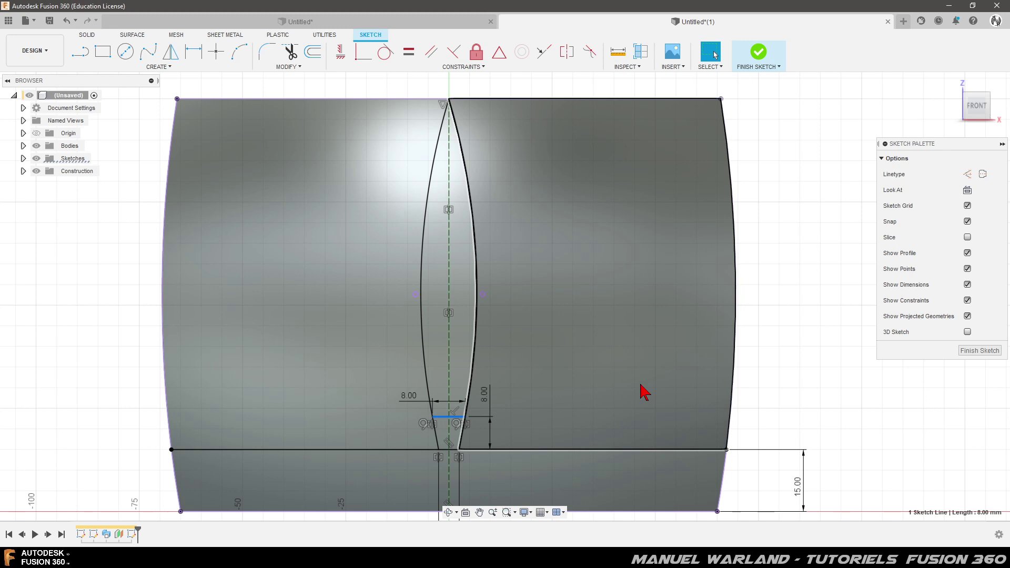
Make the base line construction geometry and offset the lens curves 4 mm inward.
{"action": "key", "text": "x"}
{"action": "left_click", "coordinate": [805, 326]}
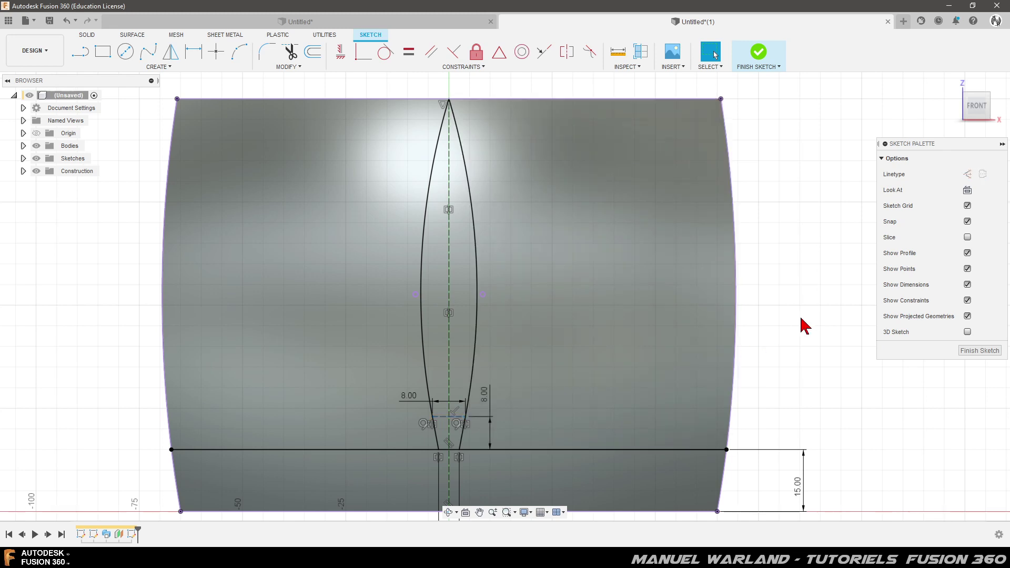
{"action": "left_click", "coordinate": [313, 56]}
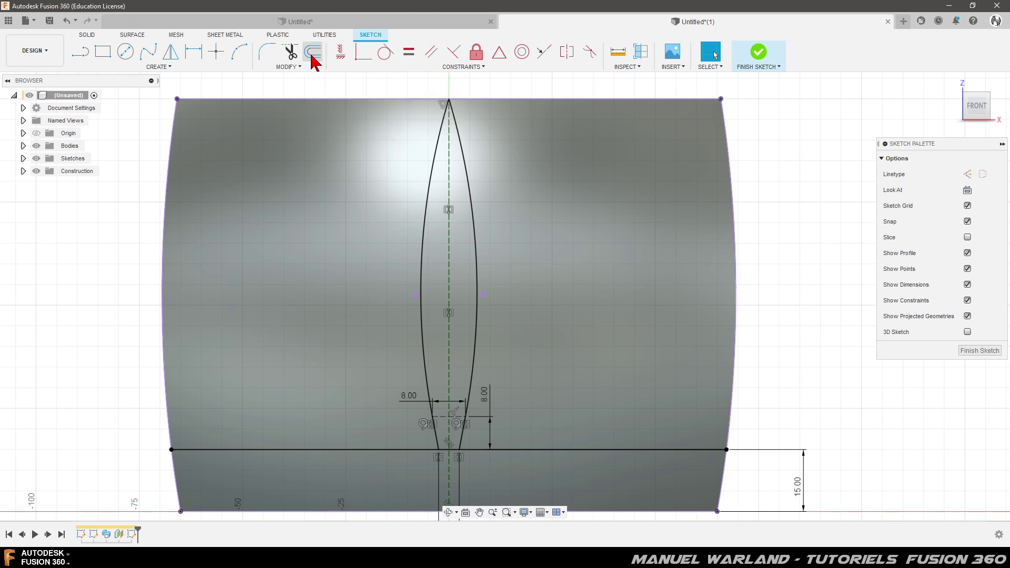
{"action": "left_click", "coordinate": [427, 202]}
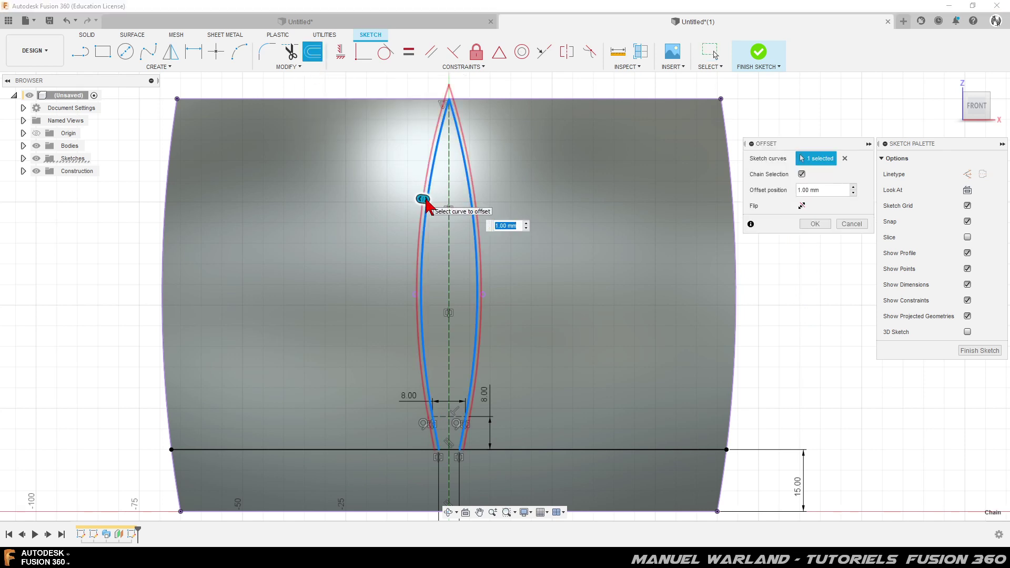
{"action": "type", "text": "-4"}
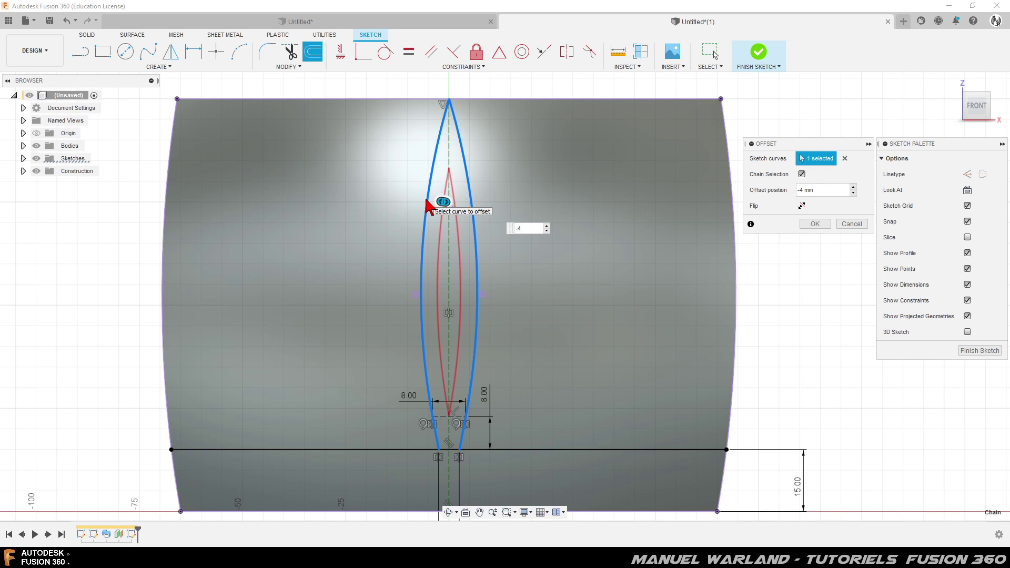
{"action": "key", "text": "Return"}
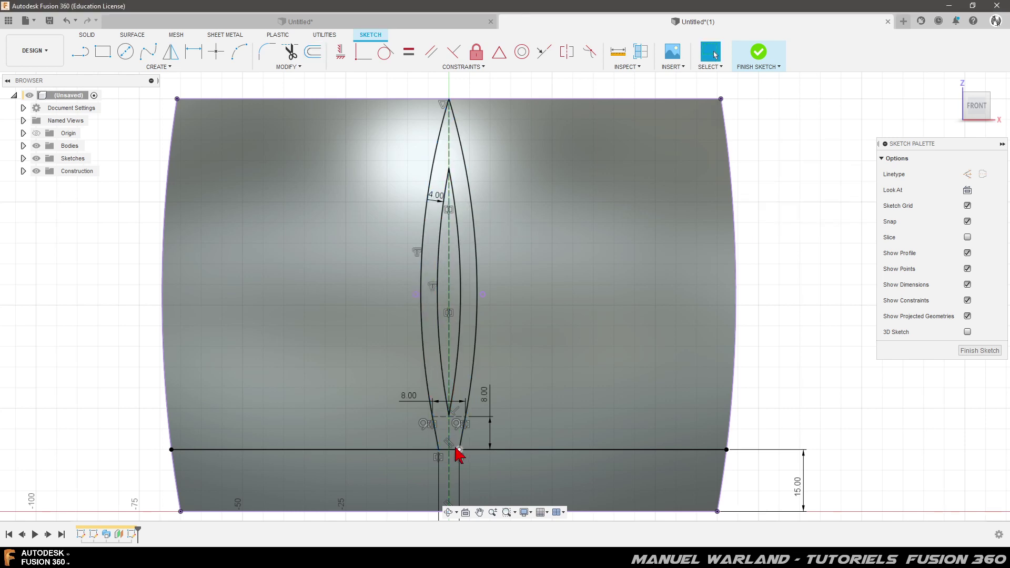
Inspect the inner lens and hollow ring profiles, then clear the selection.
{"action": "left_click", "coordinate": [442, 287]}
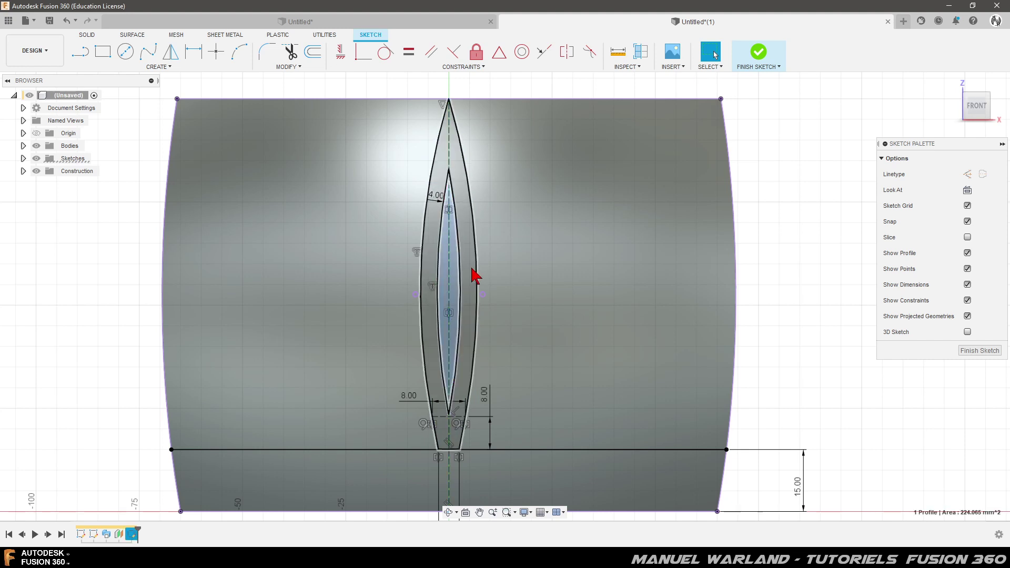
{"action": "left_click", "coordinate": [429, 285]}
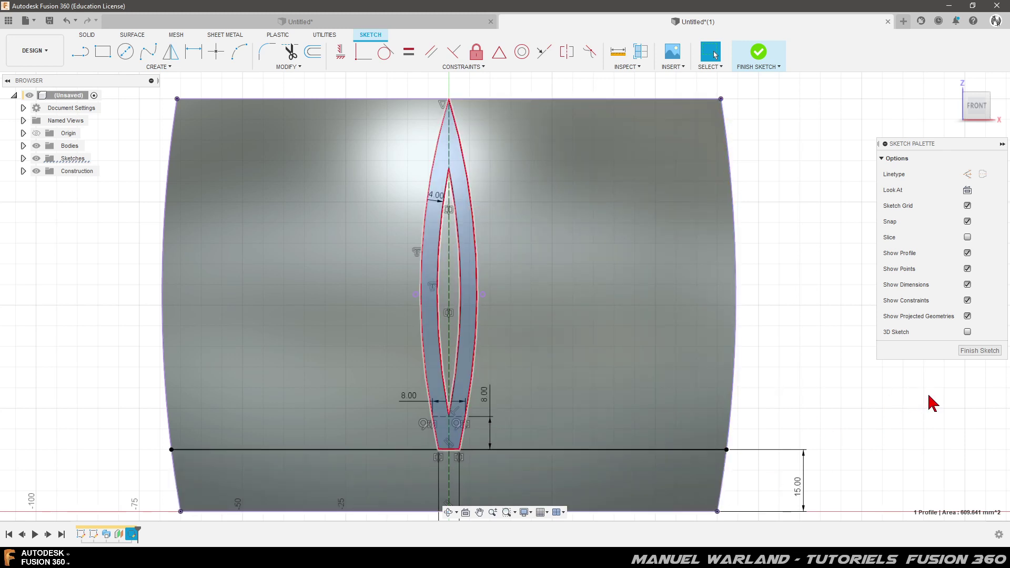
{"action": "left_click", "coordinate": [972, 352]}
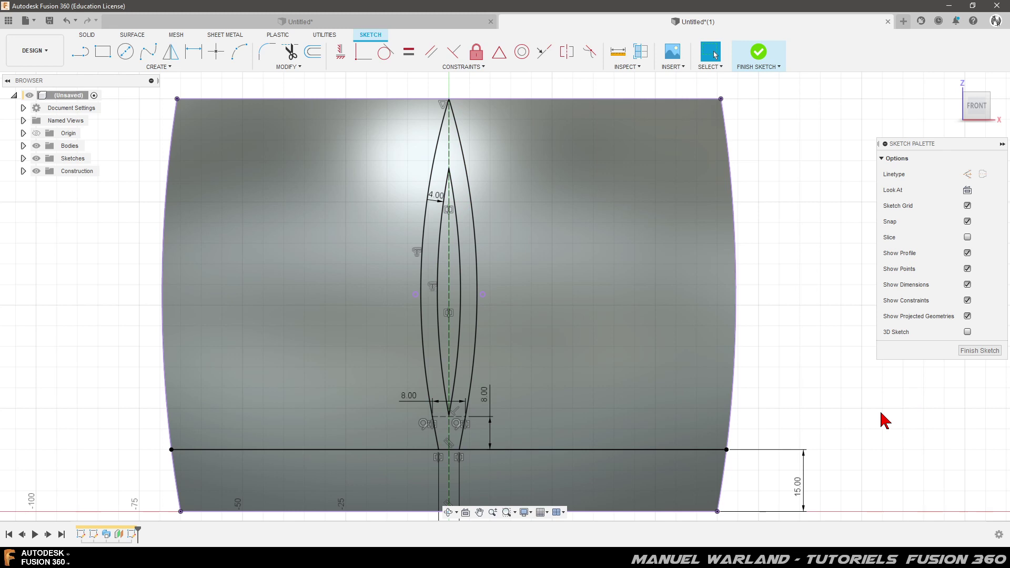
Extrude the bottom strip and lens ring profiles 130 mm with an Intersect operation.
{"action": "left_click", "coordinate": [980, 350]}
{"action": "mouse_move", "coordinate": [451, 444]}
{"action": "middle_mouse_down", "text": "shift"}
{"action": "mouse_move", "coordinate": [484, 438]}
{"action": "mouse_move", "coordinate": [427, 430]}
{"action": "mouse_move", "coordinate": [454, 451]}
{"action": "middle_mouse_up", "text": "shift"}
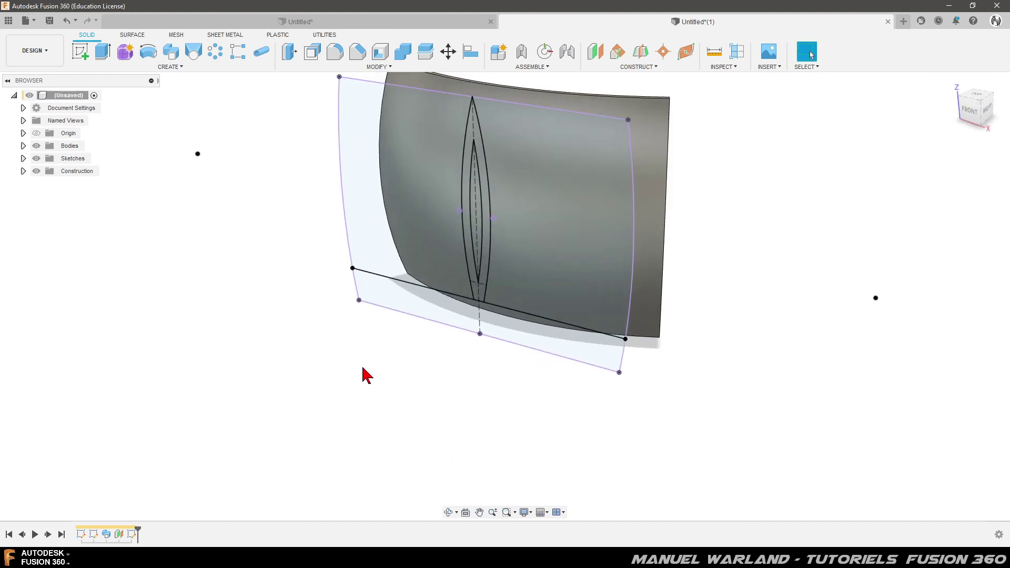
{"action": "left_click", "coordinate": [103, 52]}
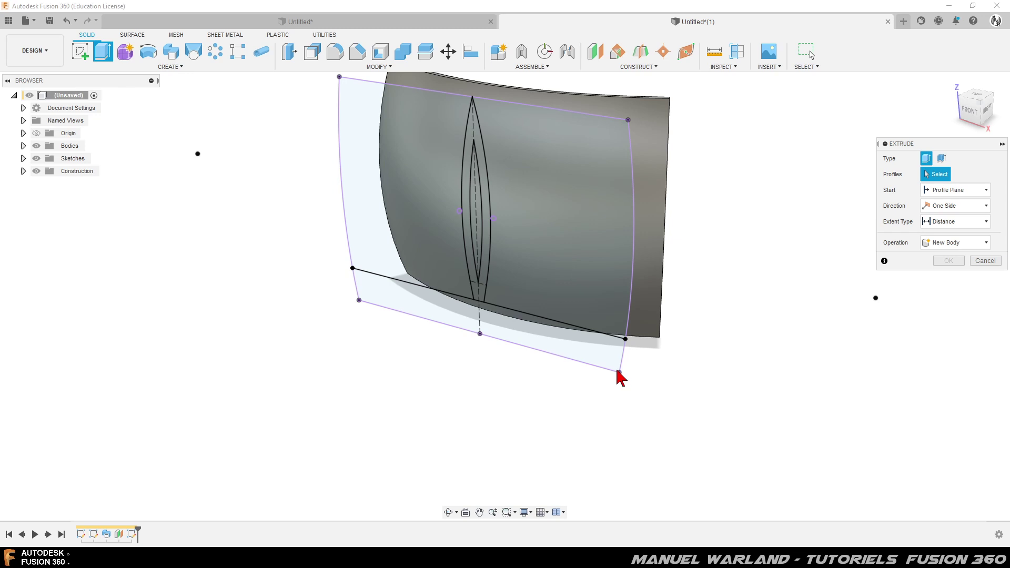
{"action": "left_click", "coordinate": [565, 348]}
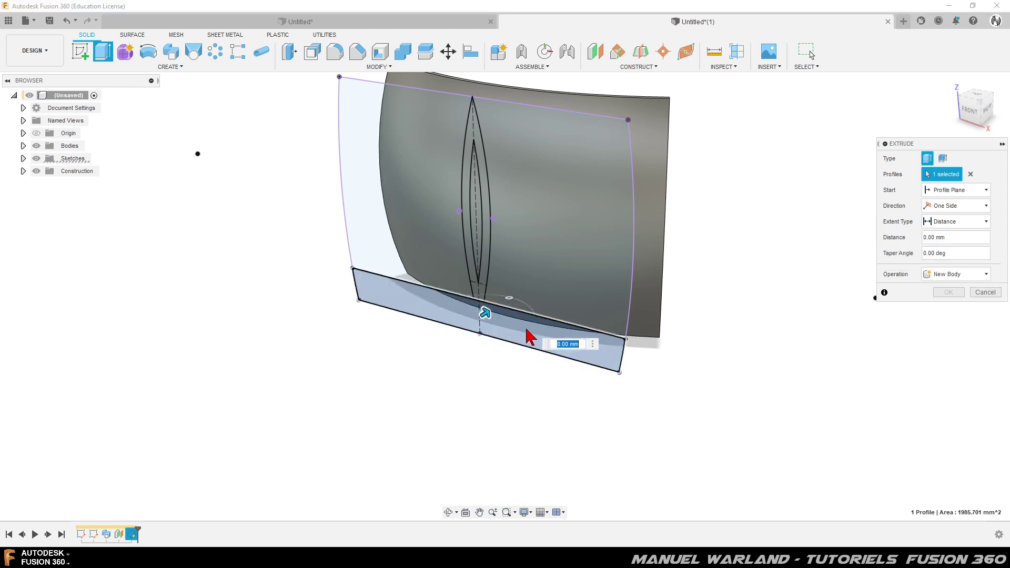
{"action": "left_click", "coordinate": [480, 293]}
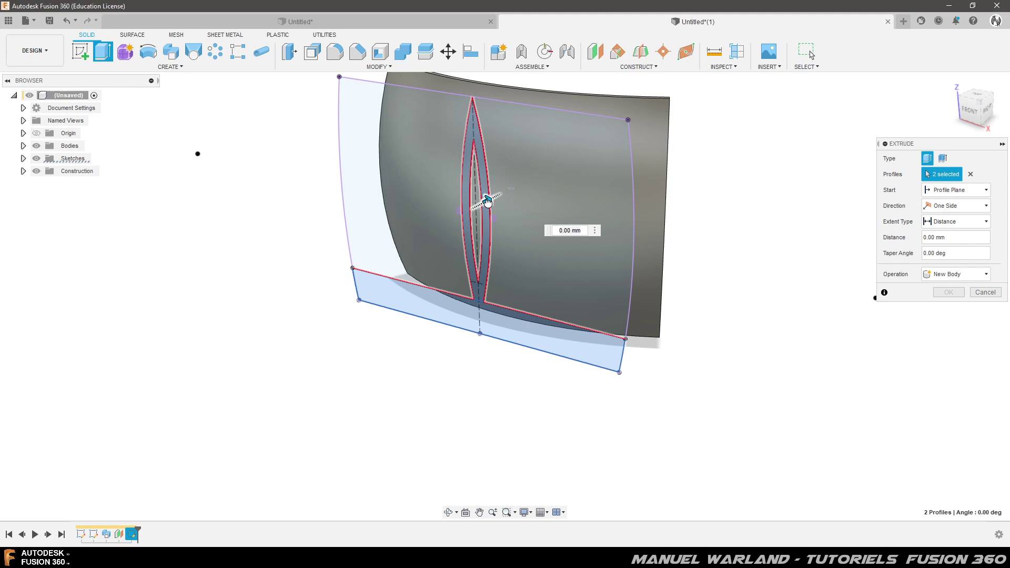
{"action": "left_click_drag", "start_coordinate": [488, 201], "coordinate": [646, 141]}
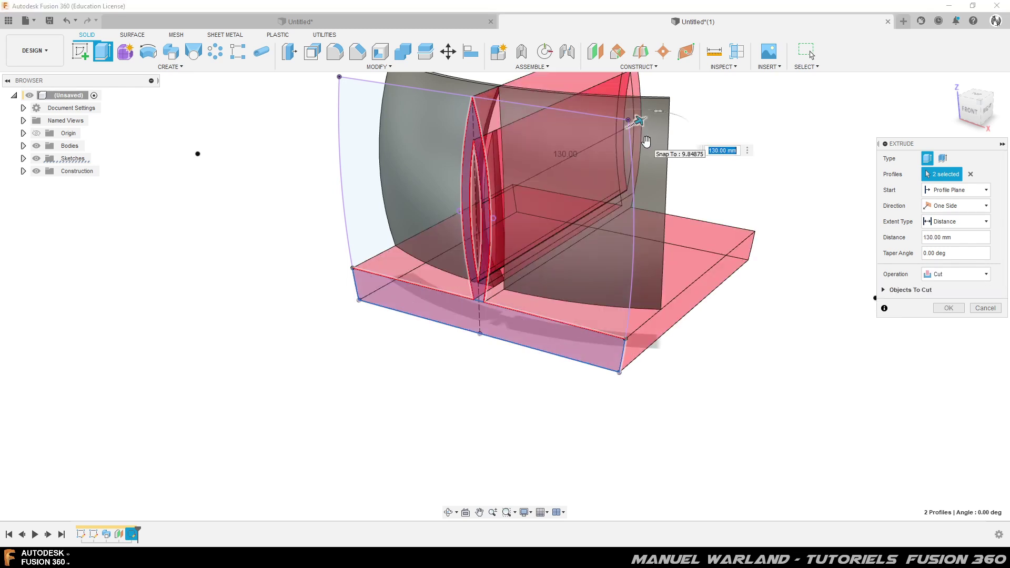
{"action": "left_click", "coordinate": [954, 275]}
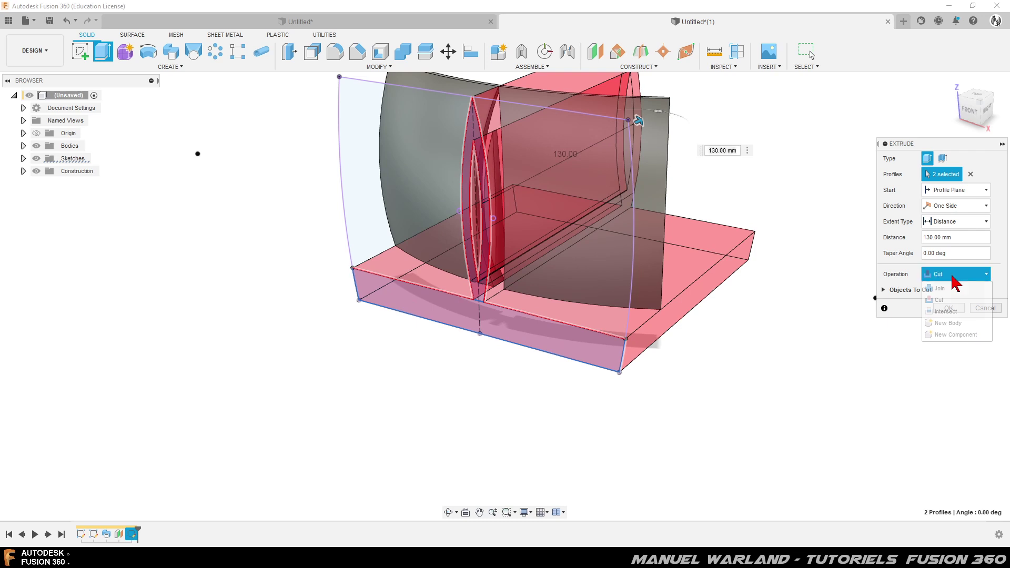
{"action": "left_click", "coordinate": [953, 316]}
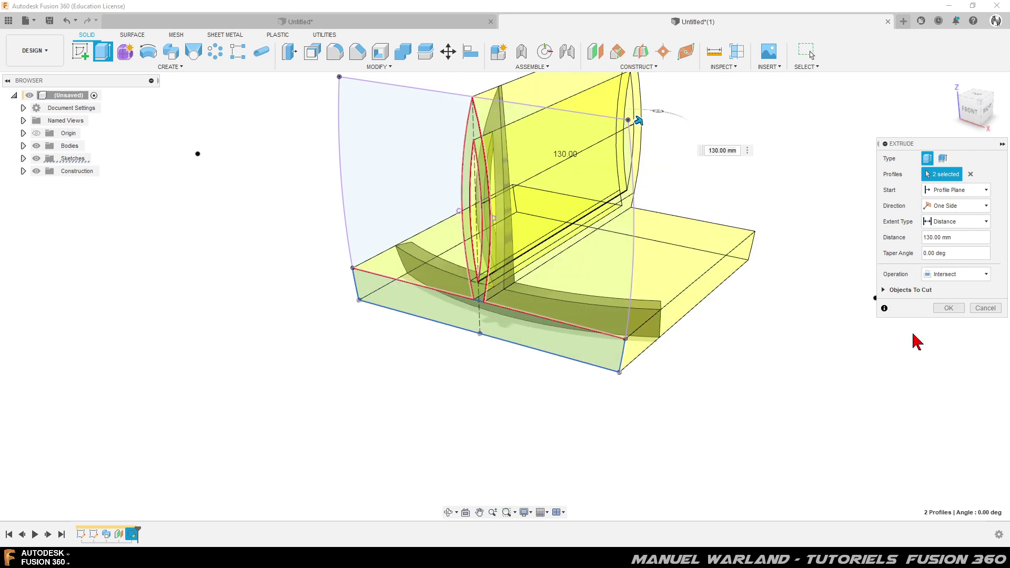
{"action": "left_click", "coordinate": [954, 308]}
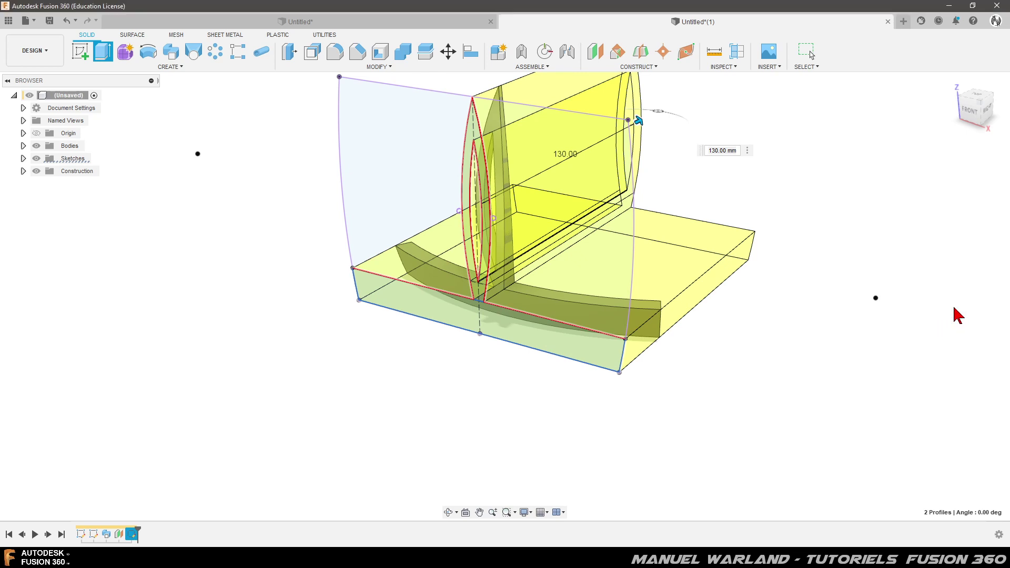
{"action": "mouse_move", "coordinate": [695, 405]}
{"action": "middle_mouse_down", "text": "shift"}
{"action": "mouse_move", "coordinate": [617, 401]}
{"action": "mouse_move", "coordinate": [656, 399]}
{"action": "mouse_move", "coordinate": [663, 368]}
{"action": "mouse_move", "coordinate": [663, 406]}
{"action": "mouse_move", "coordinate": [697, 419]}
{"action": "mouse_move", "coordinate": [682, 425]}
{"action": "middle_mouse_up", "text": "shift"}
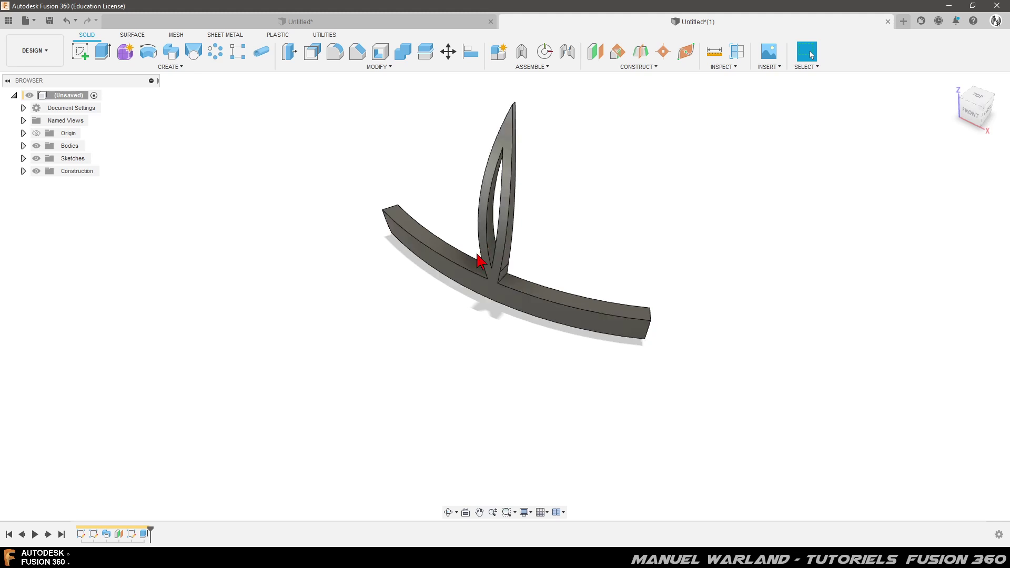
Split the comb body using the bar's top face as the splitting tool.
{"action": "mouse_move", "coordinate": [477, 399]}
{"action": "middle_mouse_down", "text": "shift"}
{"action": "mouse_move", "coordinate": [455, 373]}
{"action": "mouse_move", "coordinate": [412, 367]}
{"action": "mouse_move", "coordinate": [451, 372]}
{"action": "mouse_move", "coordinate": [436, 349]}
{"action": "mouse_move", "coordinate": [469, 383]}
{"action": "mouse_move", "coordinate": [471, 363]}
{"action": "mouse_move", "coordinate": [474, 377]}
{"action": "middle_mouse_up", "text": "shift"}
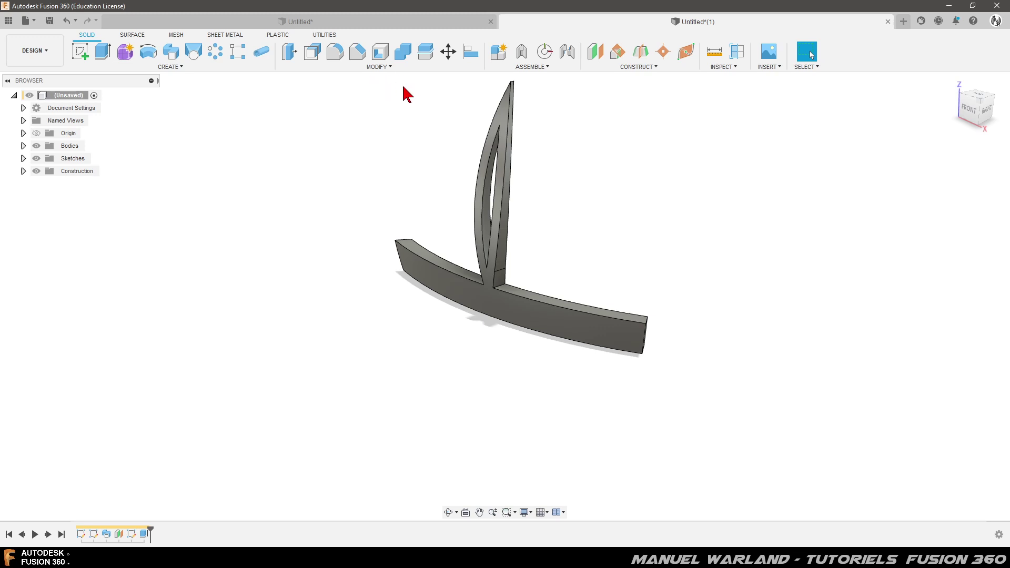
{"action": "left_click", "coordinate": [428, 57]}
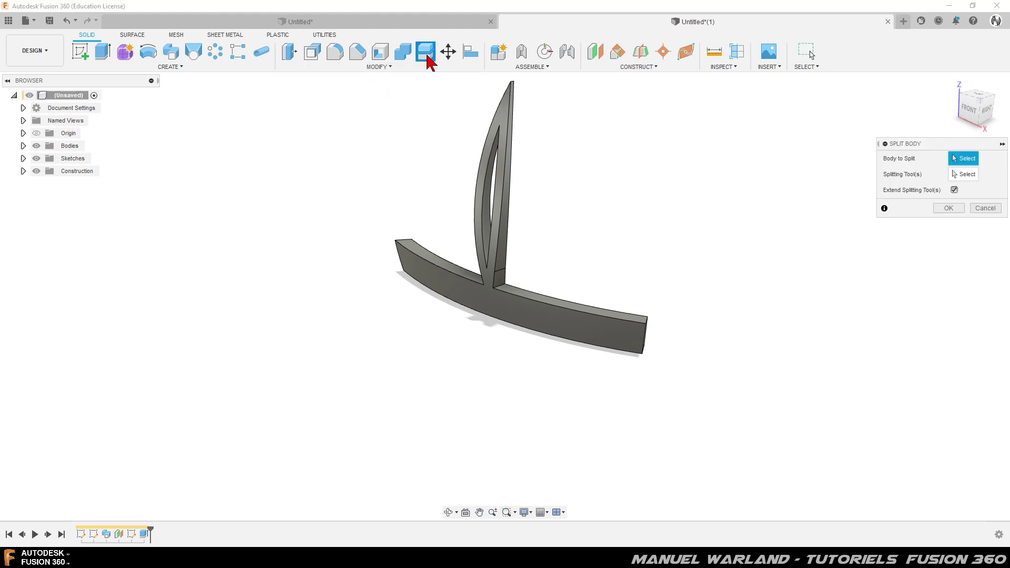
{"action": "left_click", "coordinate": [497, 315]}
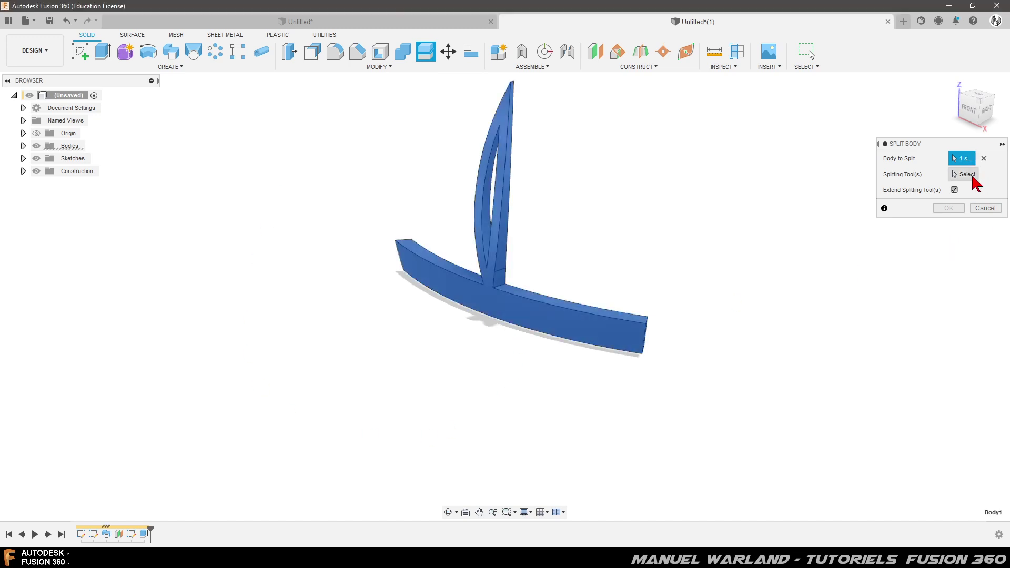
{"action": "left_click", "coordinate": [960, 174]}
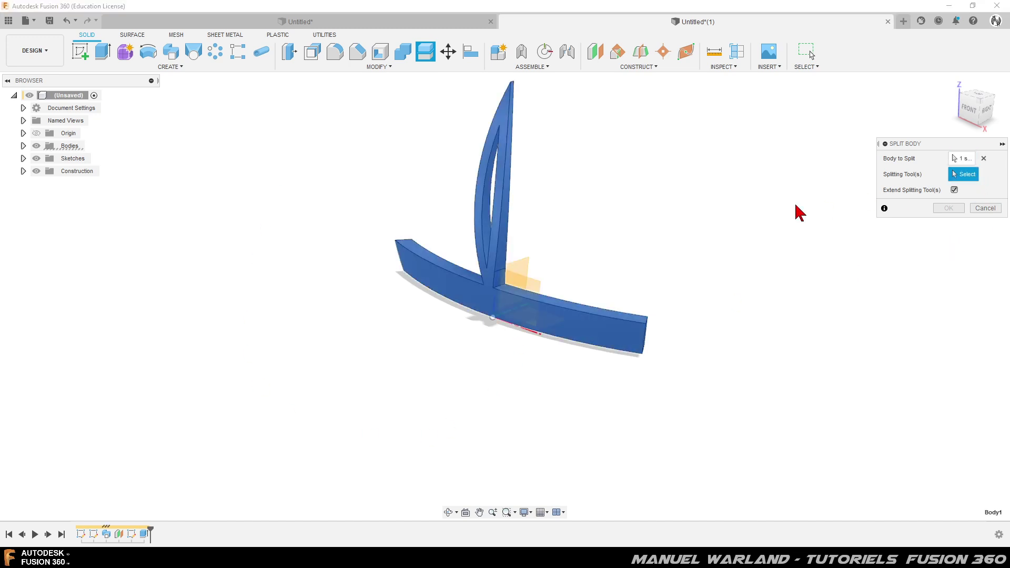
{"action": "left_click", "coordinate": [569, 313]}
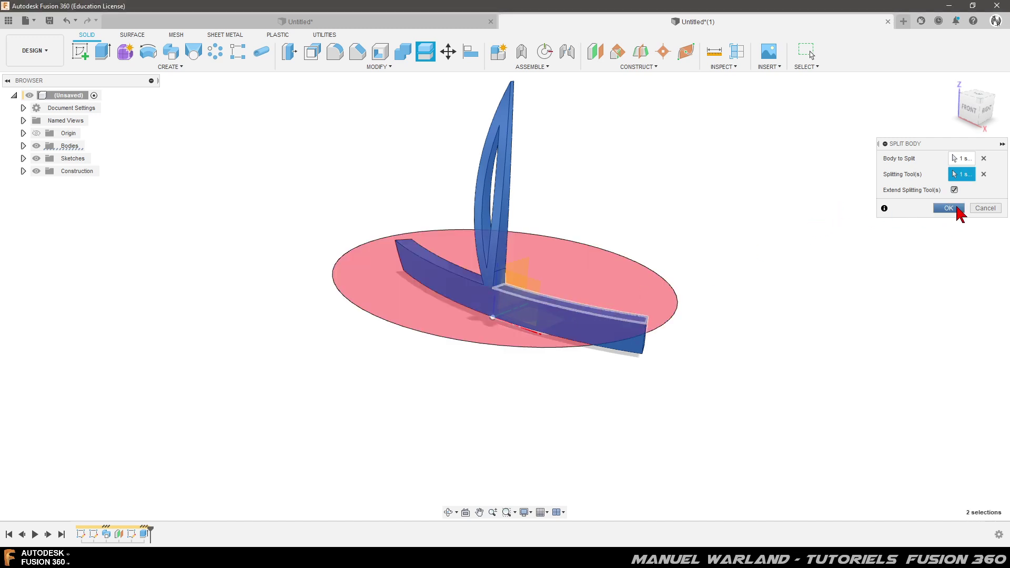
{"action": "left_click", "coordinate": [954, 208]}
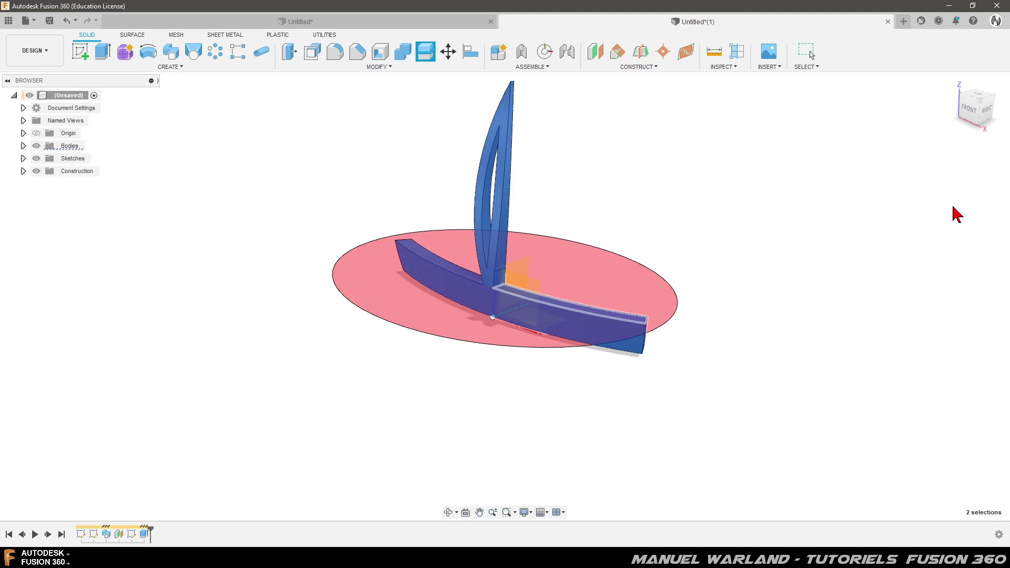
Expand Bodies in the browser and inspect the bar body to verify the split.
{"action": "left_click", "coordinate": [23, 146]}
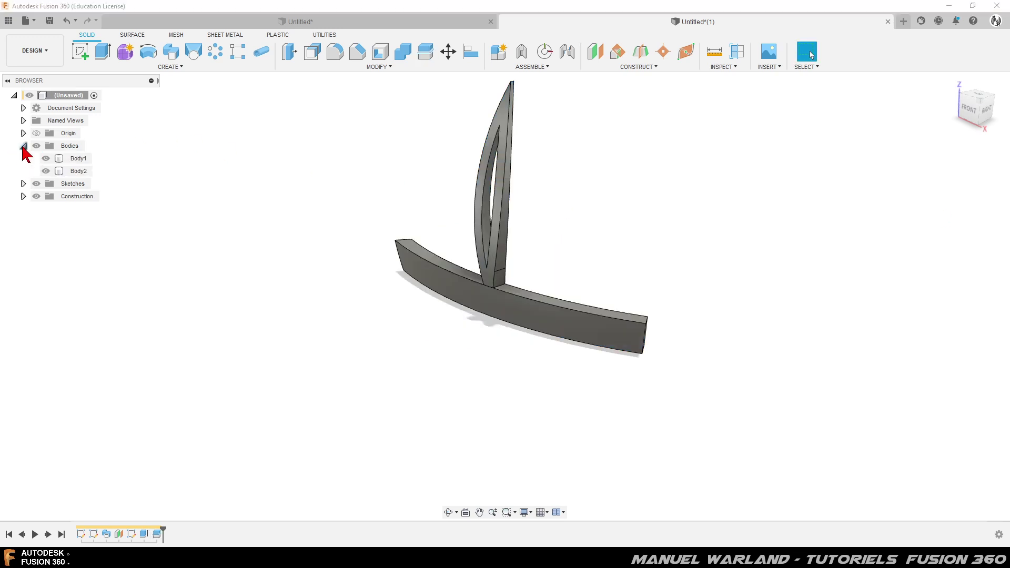
{"action": "left_click", "coordinate": [78, 172]}
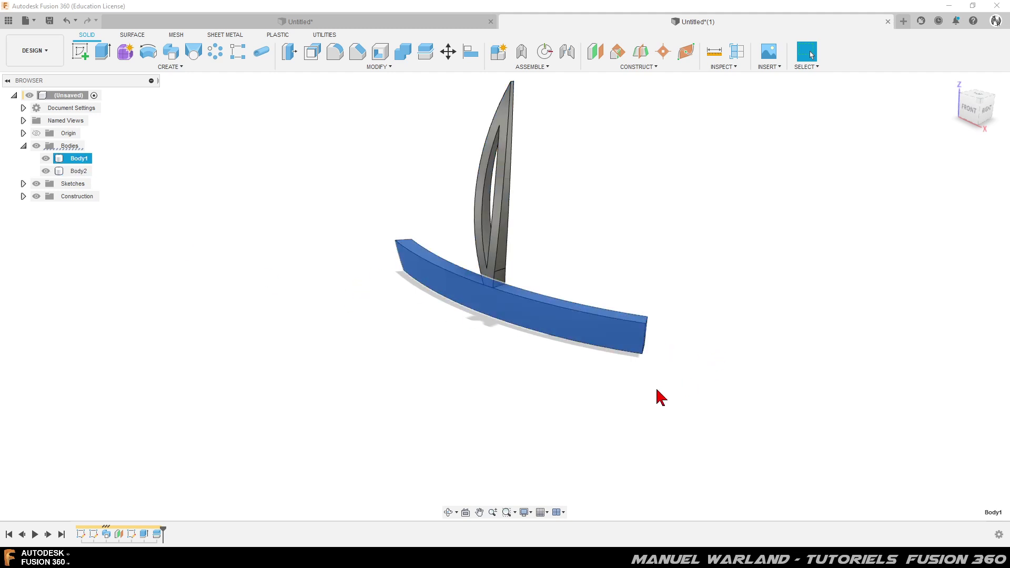
{"action": "left_click", "coordinate": [384, 398]}
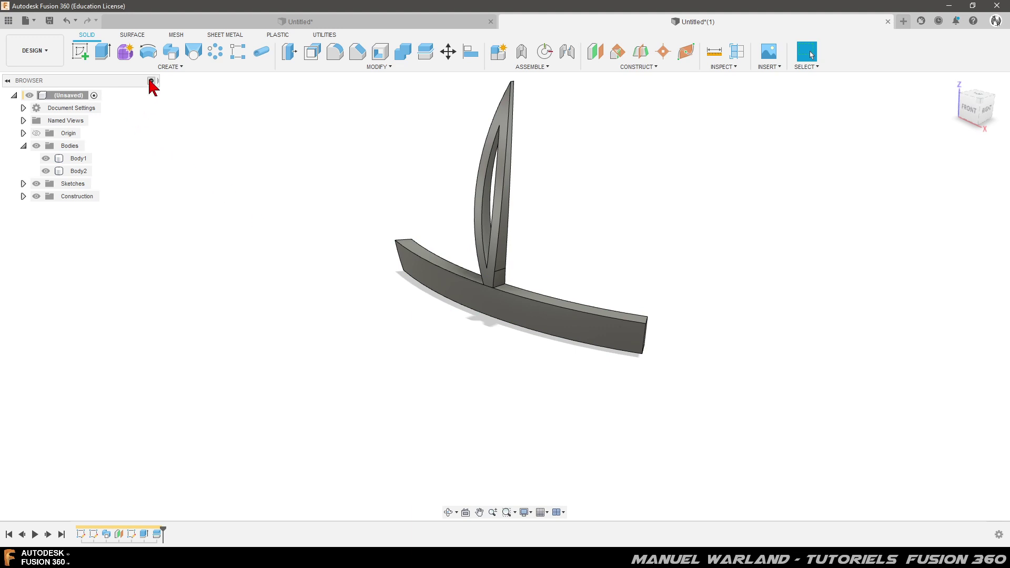
Pattern the tooth body along the bar's curved top edge, previewing three copies.
{"action": "left_click", "coordinate": [170, 70]}
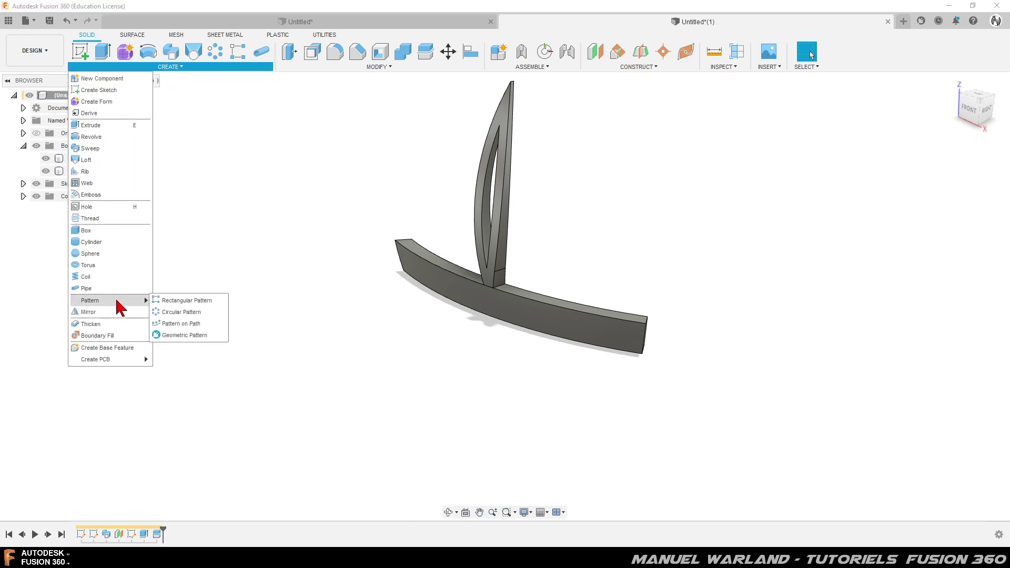
{"action": "mouse_move", "coordinate": [90, 300]}
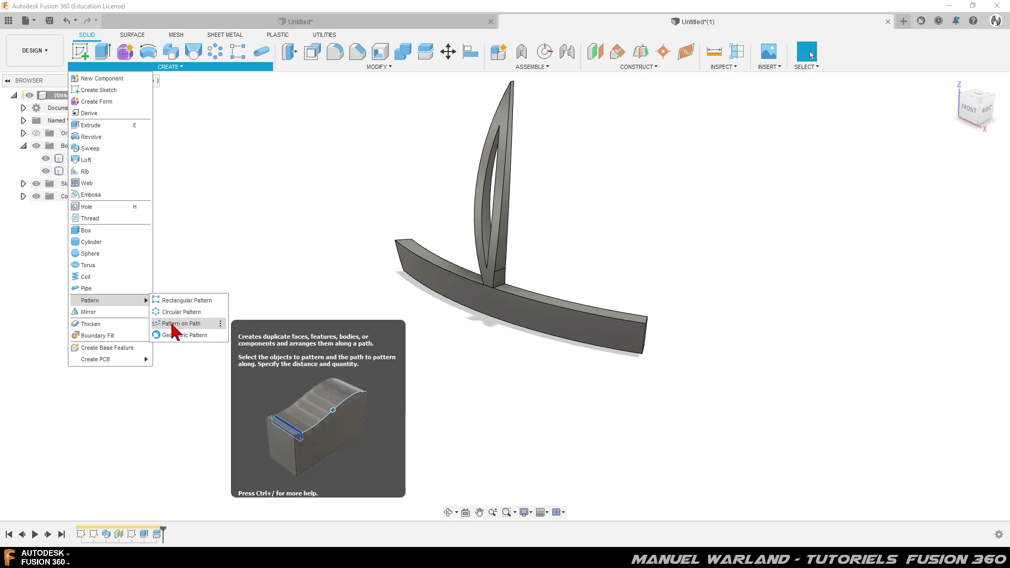
{"action": "left_click", "coordinate": [174, 324]}
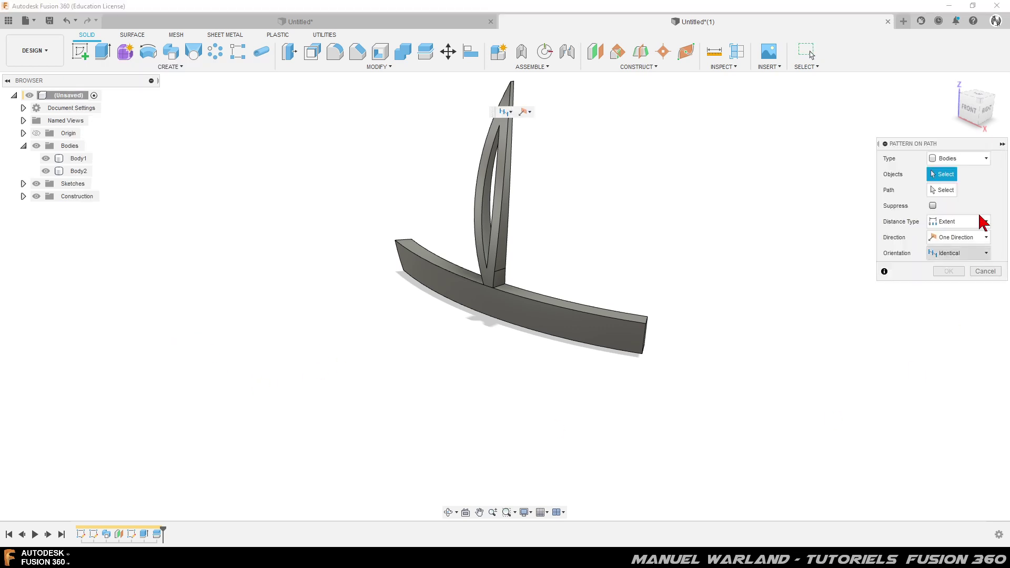
{"action": "left_click", "coordinate": [962, 159]}
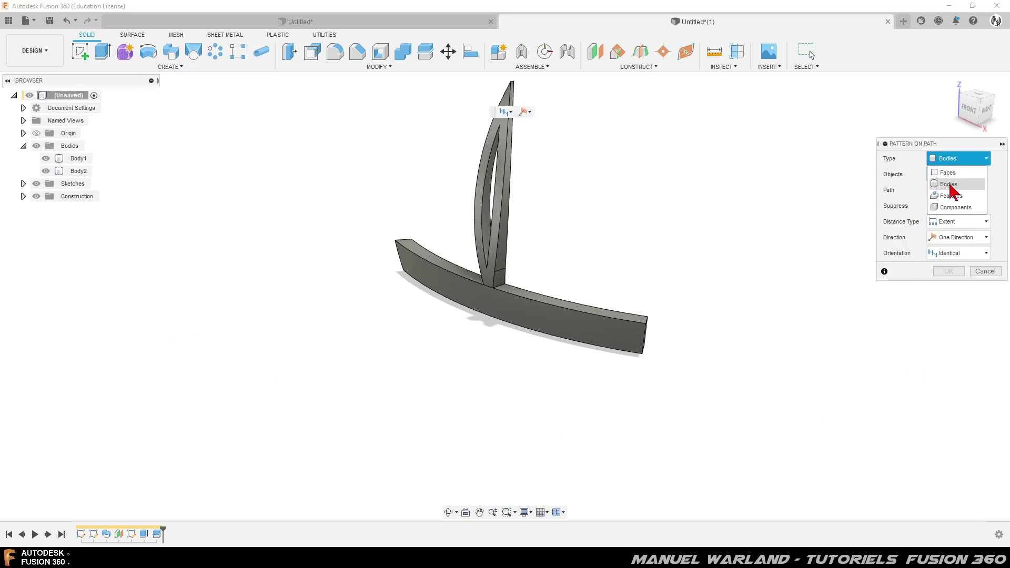
{"action": "left_click", "coordinate": [951, 185]}
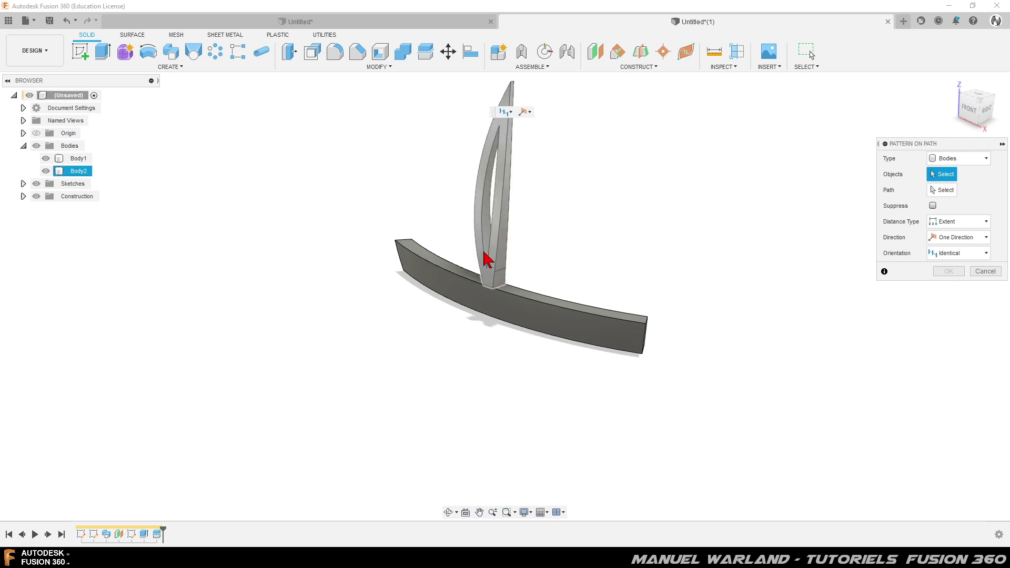
{"action": "left_click", "coordinate": [501, 257]}
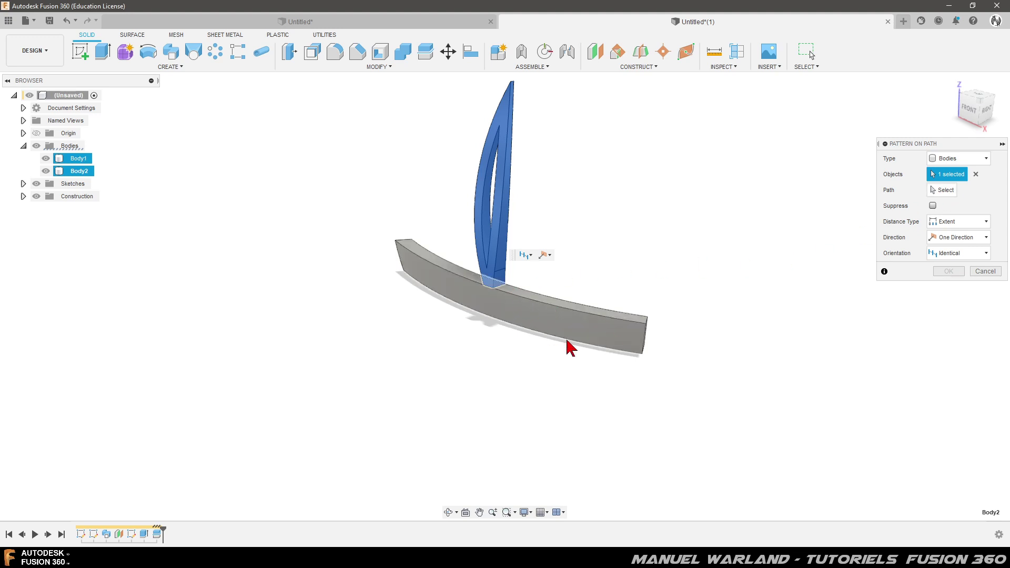
{"action": "left_click", "coordinate": [941, 190]}
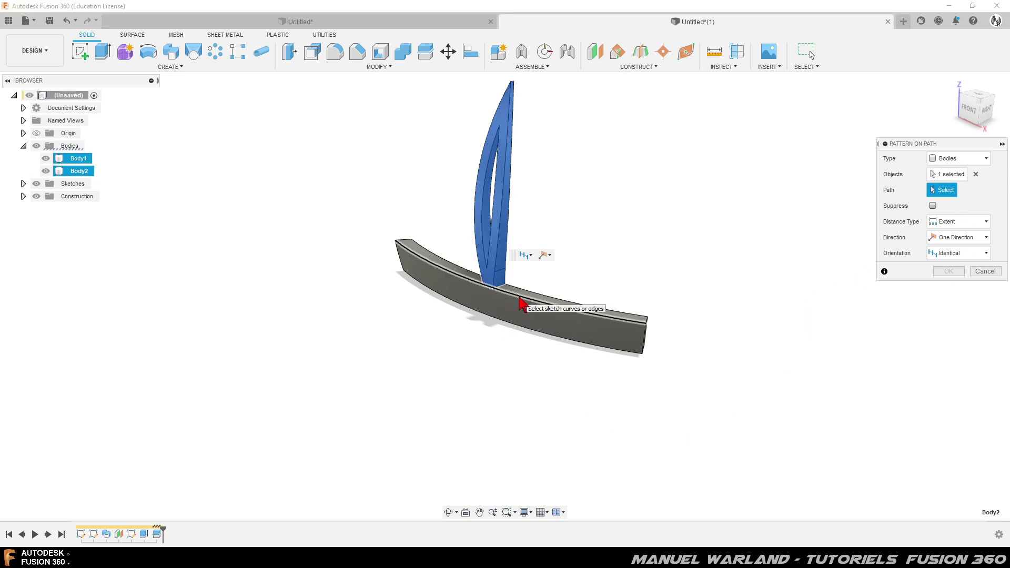
{"action": "left_click", "coordinate": [520, 299]}
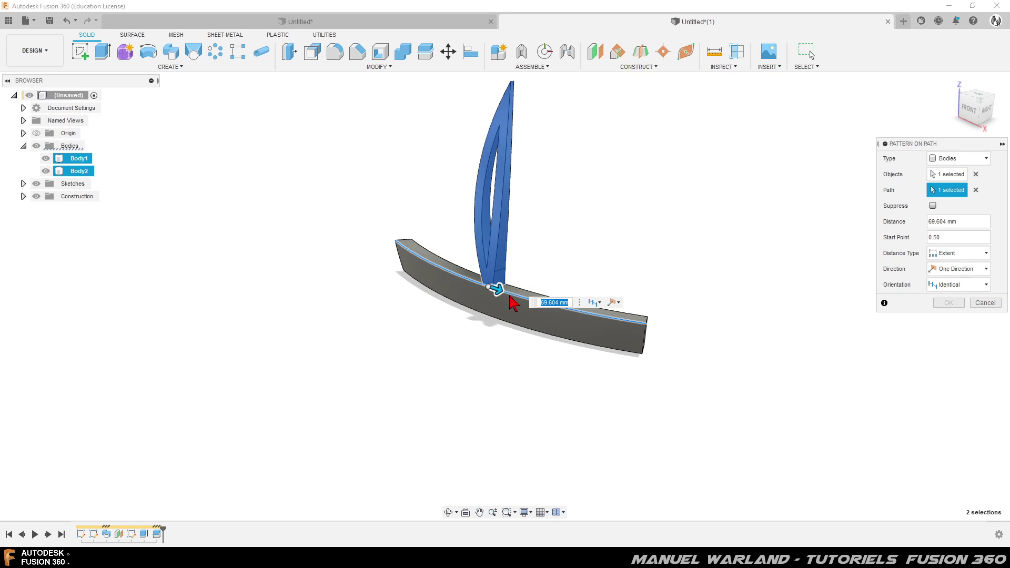
{"action": "left_click_drag", "start_coordinate": [513, 302], "coordinate": [615, 342]}
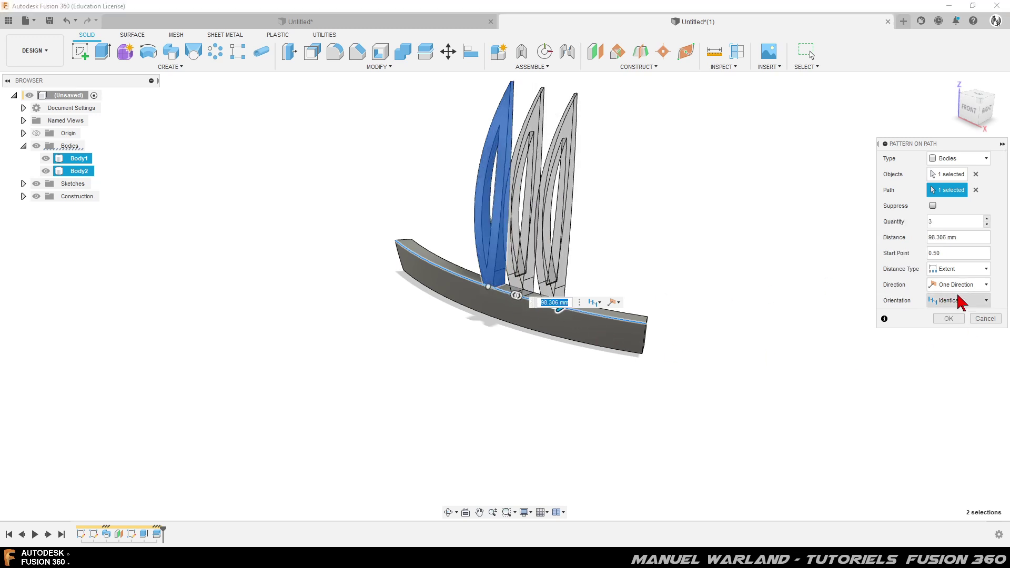
Set the pattern to Spacing distance, Symmetric direction, and quantity 9.
{"action": "left_click", "coordinate": [956, 274]}
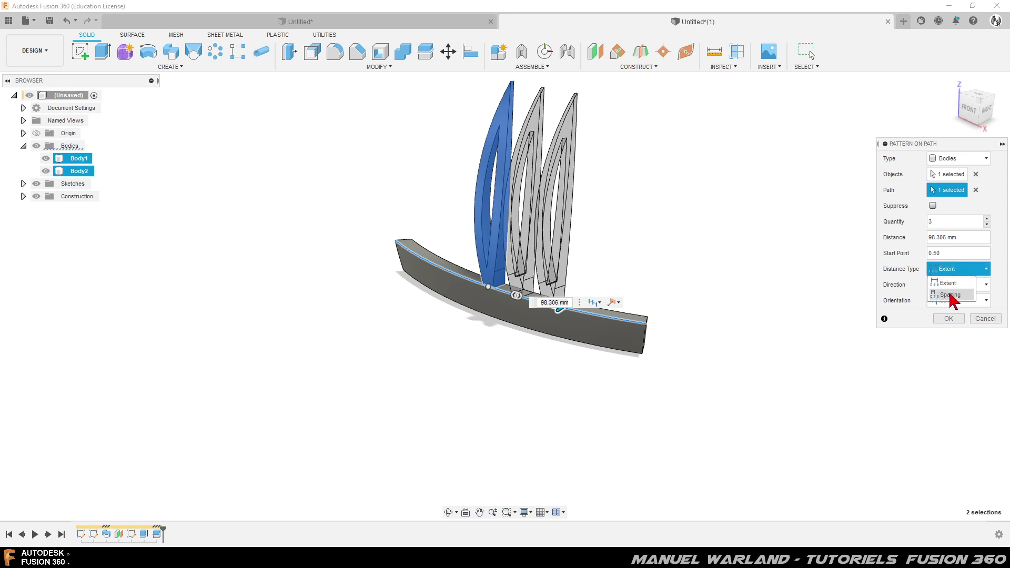
{"action": "left_click", "coordinate": [953, 296]}
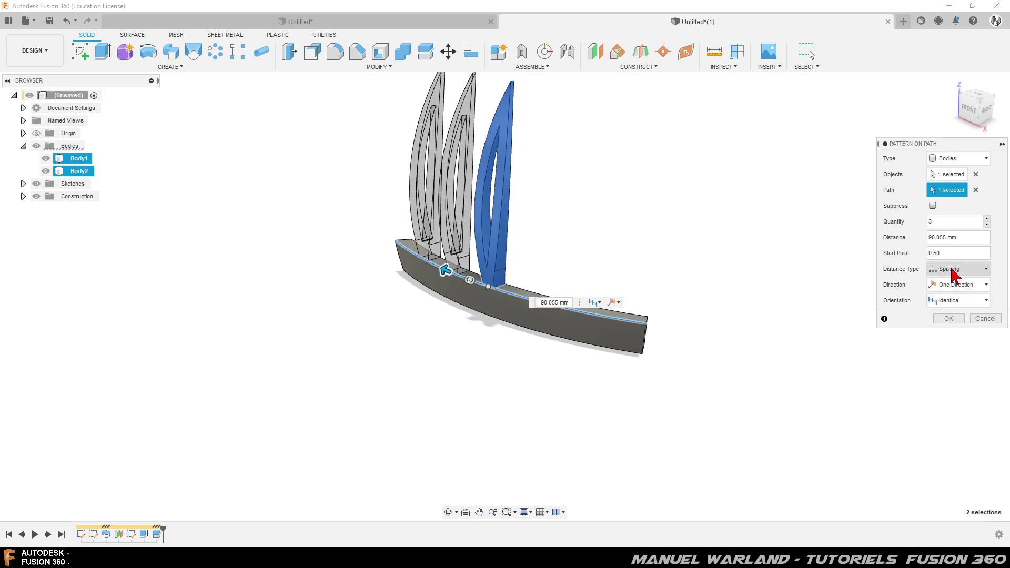
{"action": "left_click", "coordinate": [955, 285]}
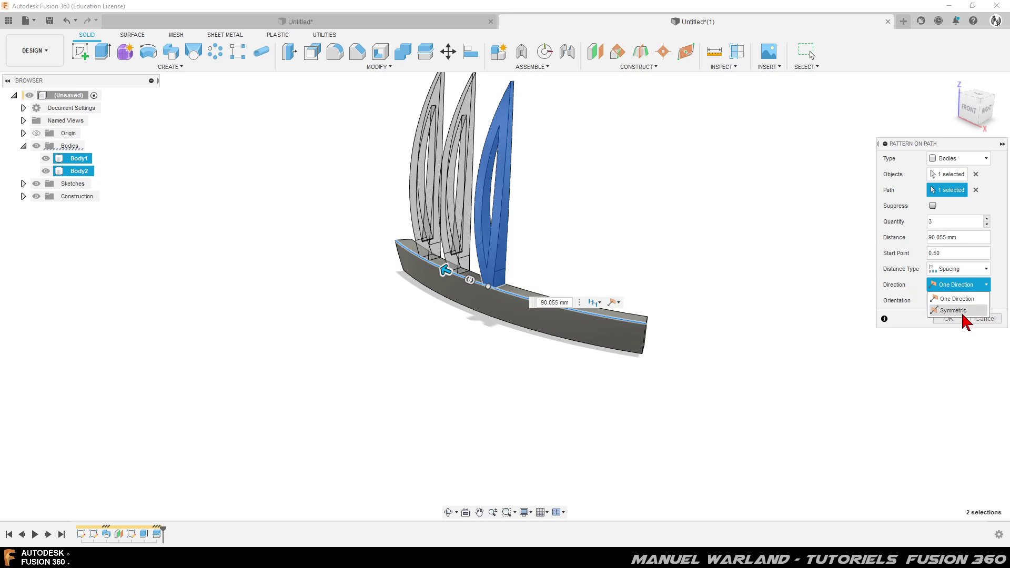
{"action": "left_click", "coordinate": [954, 310]}
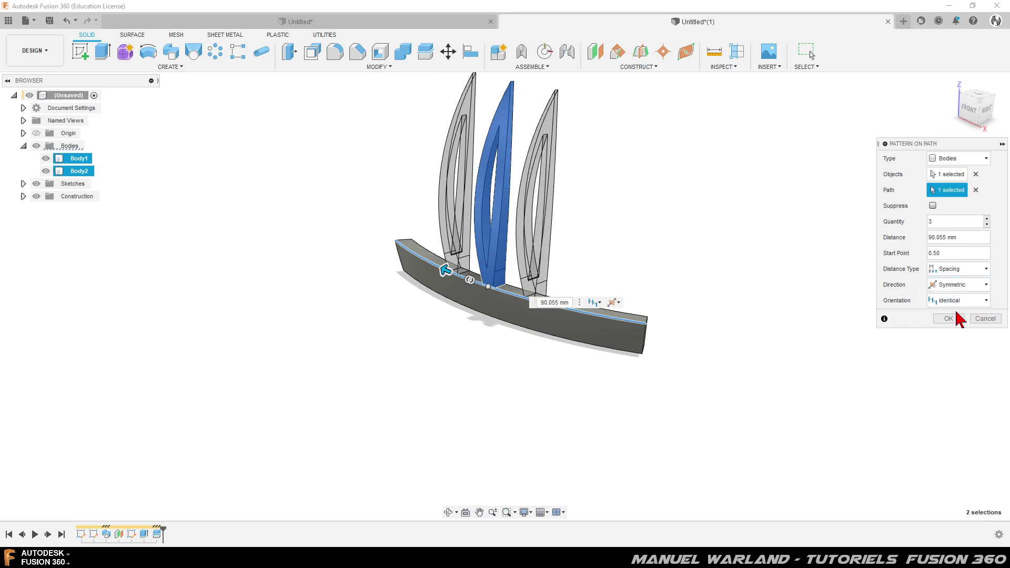
{"action": "left_click", "coordinate": [987, 219]}
{"action": "left_click", "coordinate": [987, 219]}
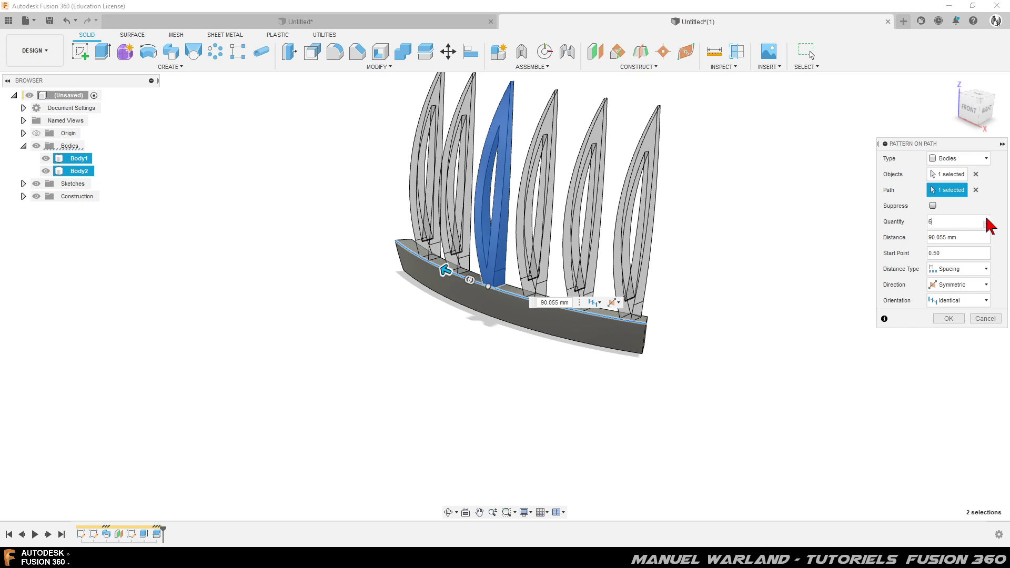
{"action": "left_click", "coordinate": [987, 219]}
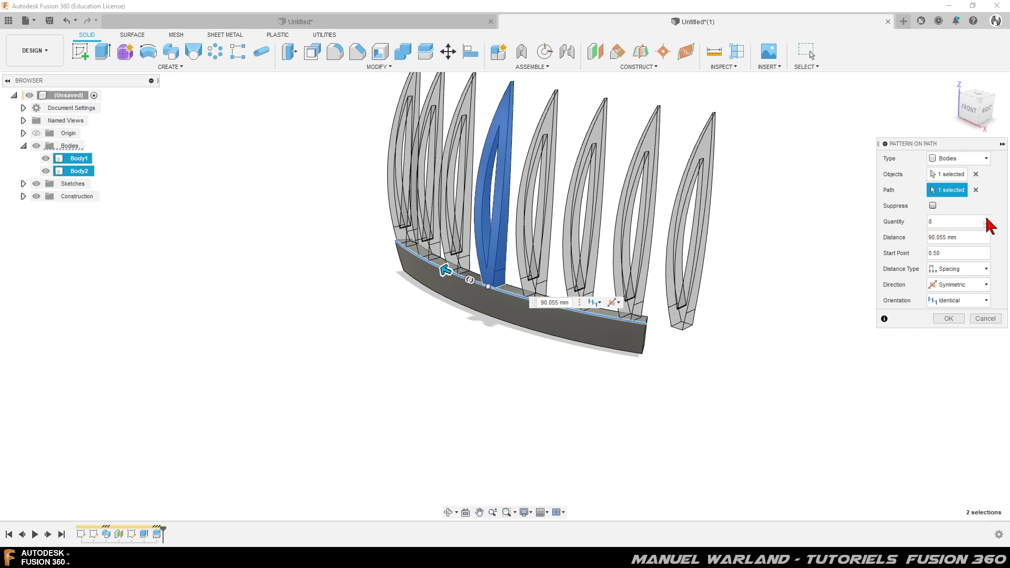
{"action": "left_click", "coordinate": [987, 219]}
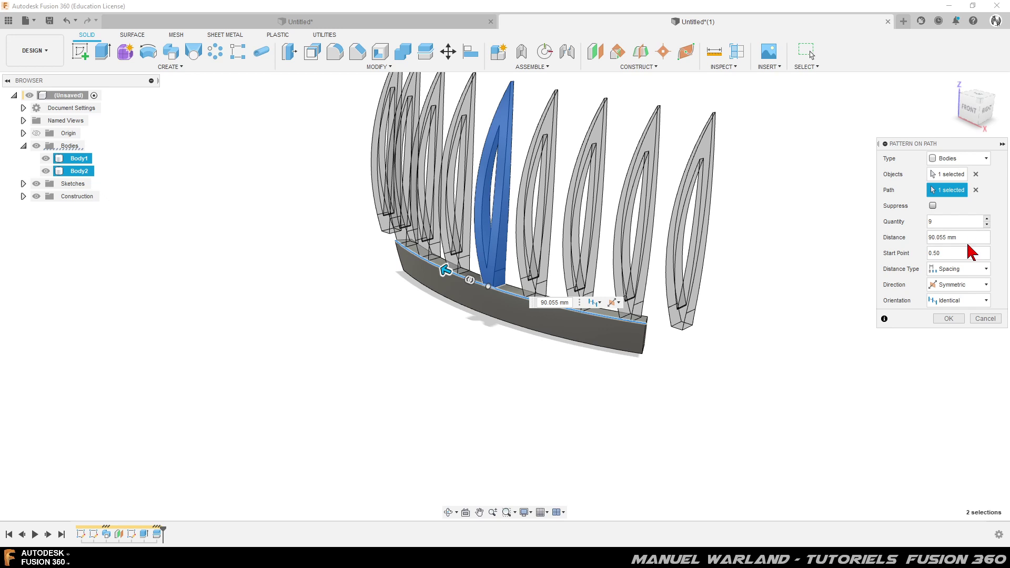
Orient the teeth along Path Direction and commit the nine-tooth, 85 mm pattern.
{"action": "mouse_move", "coordinate": [672, 412]}
{"action": "middle_mouse_down", "text": "shift"}
{"action": "mouse_move", "coordinate": [678, 399]}
{"action": "mouse_move", "coordinate": [677, 462]}
{"action": "mouse_move", "coordinate": [662, 464]}
{"action": "mouse_move", "coordinate": [677, 457]}
{"action": "mouse_move", "coordinate": [669, 454]}
{"action": "middle_mouse_up", "text": "shift"}
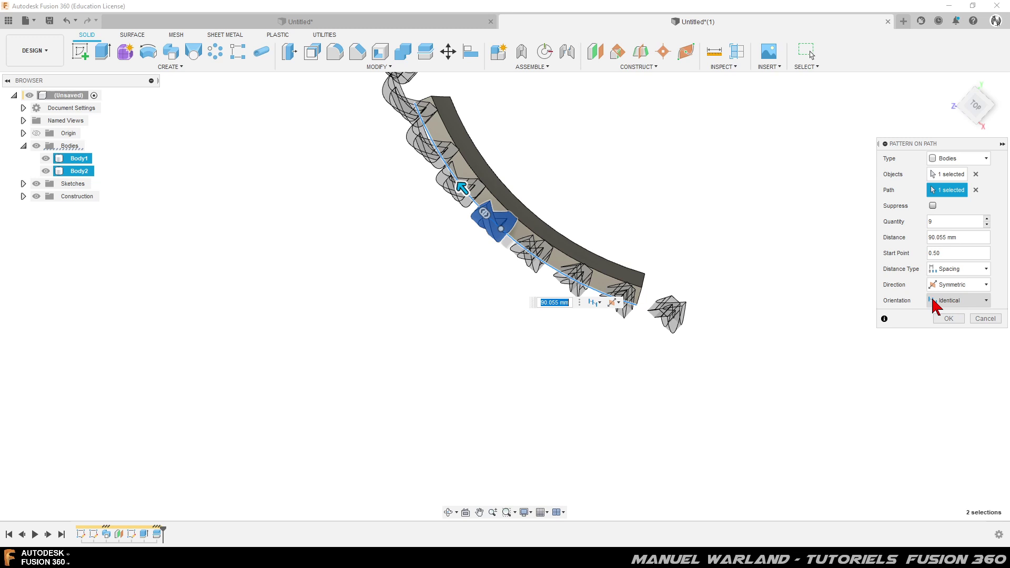
{"action": "left_click", "coordinate": [963, 304]}
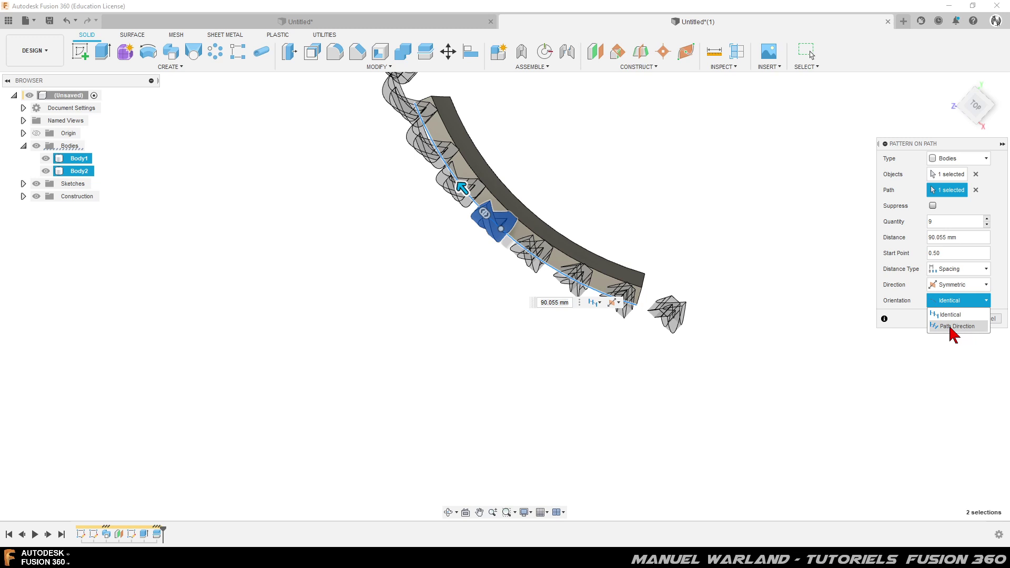
{"action": "left_click", "coordinate": [952, 328]}
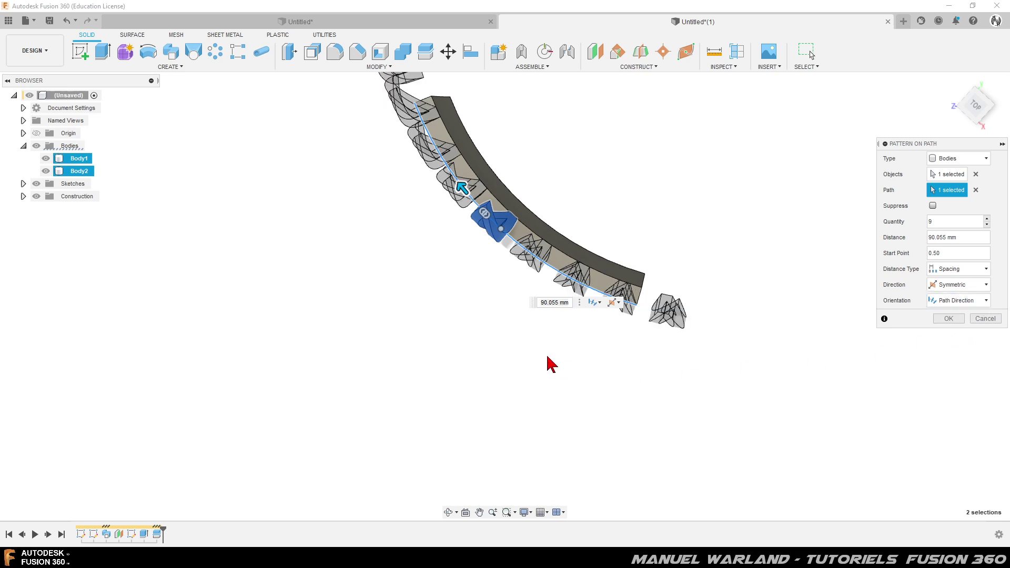
{"action": "mouse_move", "coordinate": [570, 370]}
{"action": "middle_mouse_down", "text": "shift"}
{"action": "mouse_move", "coordinate": [611, 295]}
{"action": "mouse_move", "coordinate": [595, 287]}
{"action": "middle_mouse_up", "text": "shift"}
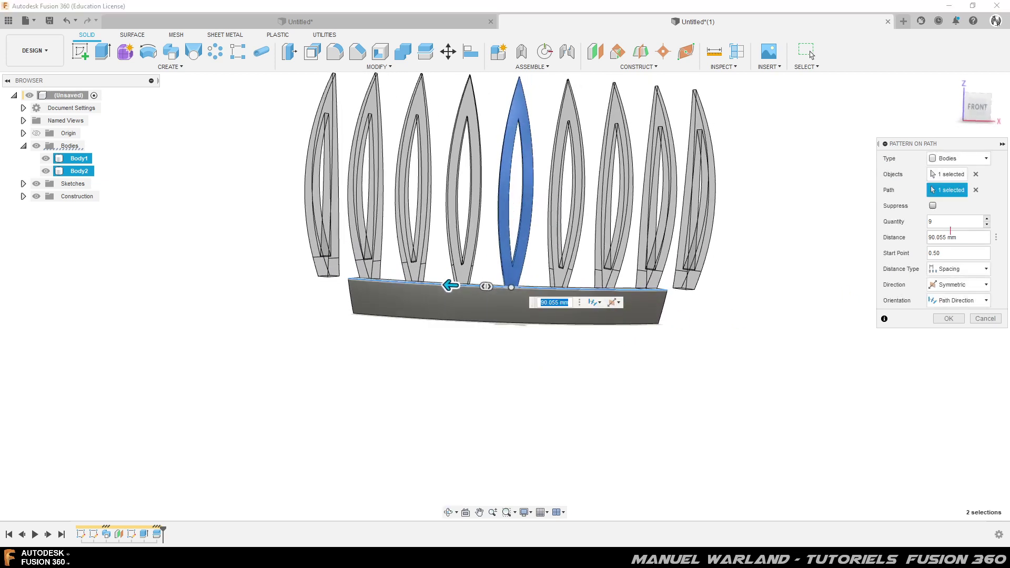
{"action": "middle_click_drag", "start_coordinate": [806, 386], "coordinate": [756, 415], "text": "shift"}
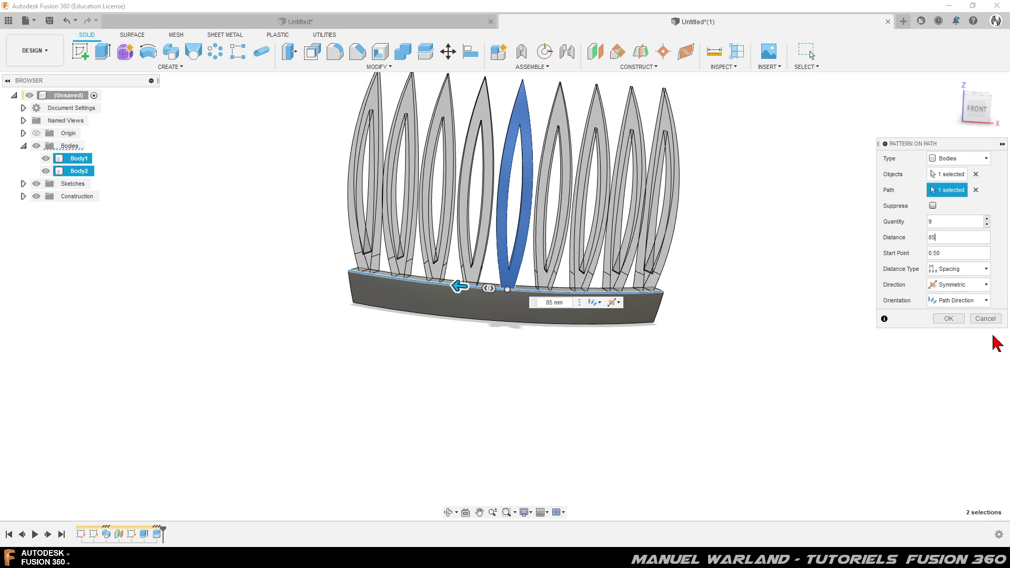
{"action": "middle_click_drag", "start_coordinate": [608, 385], "coordinate": [604, 341], "text": "shift"}
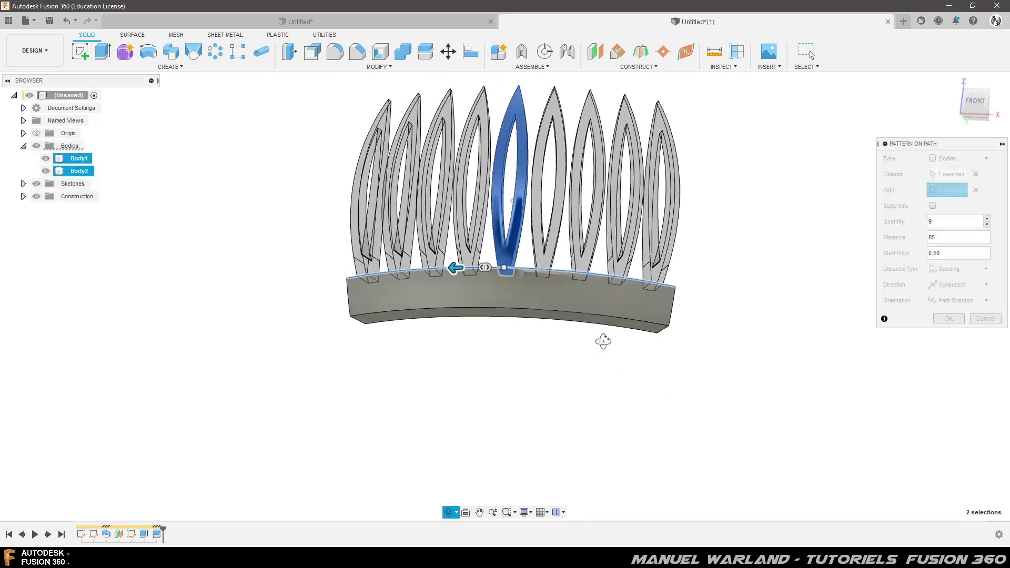
{"action": "mouse_move", "coordinate": [604, 341]}
{"action": "middle_mouse_down", "text": "shift"}
{"action": "mouse_move", "coordinate": [650, 360]}
{"action": "mouse_move", "coordinate": [668, 354]}
{"action": "mouse_move", "coordinate": [640, 354]}
{"action": "mouse_move", "coordinate": [609, 376]}
{"action": "mouse_move", "coordinate": [584, 373]}
{"action": "middle_mouse_up", "text": "shift"}
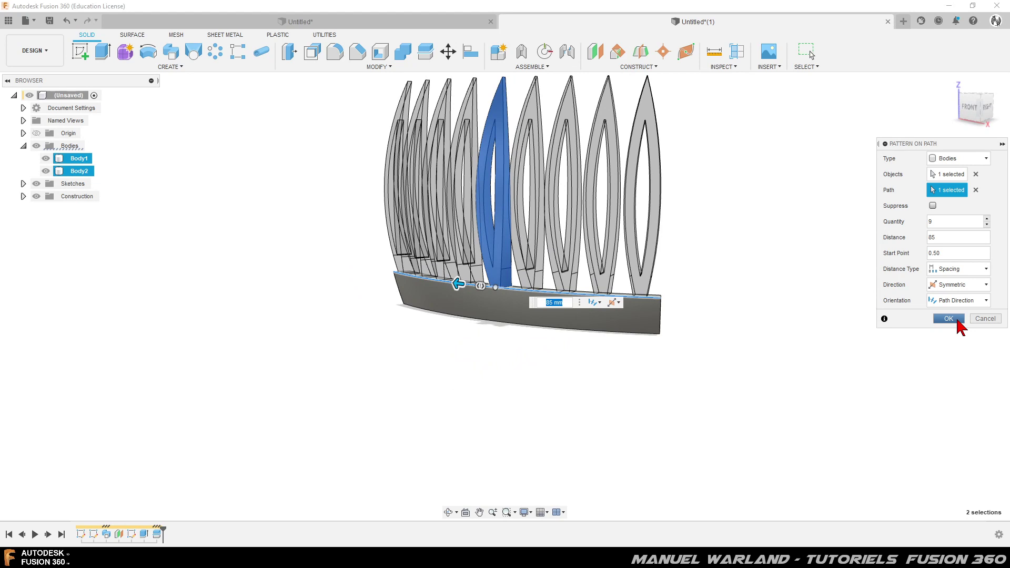
{"action": "left_click", "coordinate": [957, 321]}
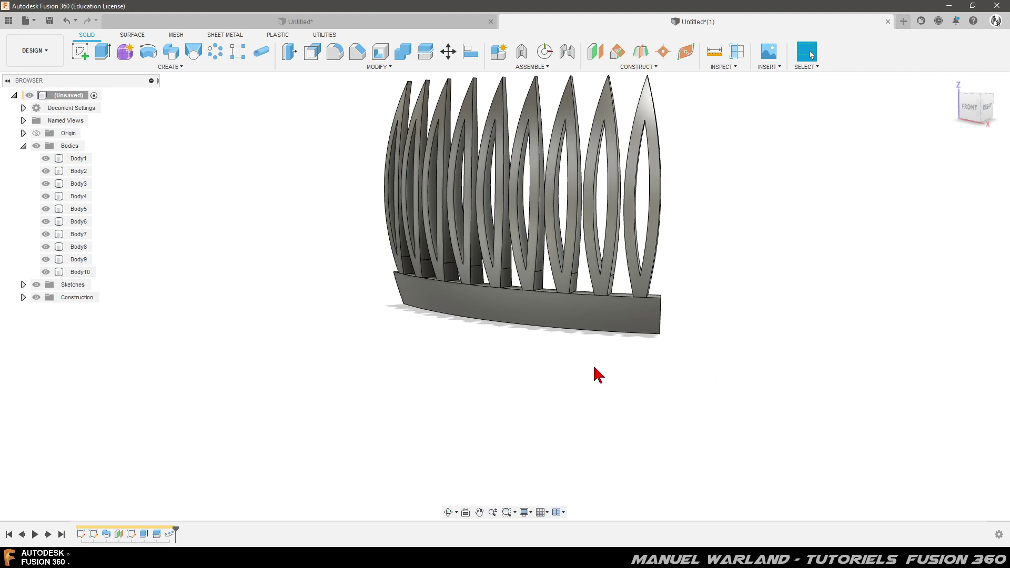
{"action": "mouse_move", "coordinate": [600, 378]}
{"action": "middle_mouse_down", "text": "shift"}
{"action": "mouse_move", "coordinate": [621, 389]}
{"action": "mouse_move", "coordinate": [587, 368]}
{"action": "mouse_move", "coordinate": [589, 377]}
{"action": "middle_mouse_up", "text": "shift"}
{"action": "scroll", "coordinate": [757, 279], "scroll_direction": "up", "scroll_amount": 2}
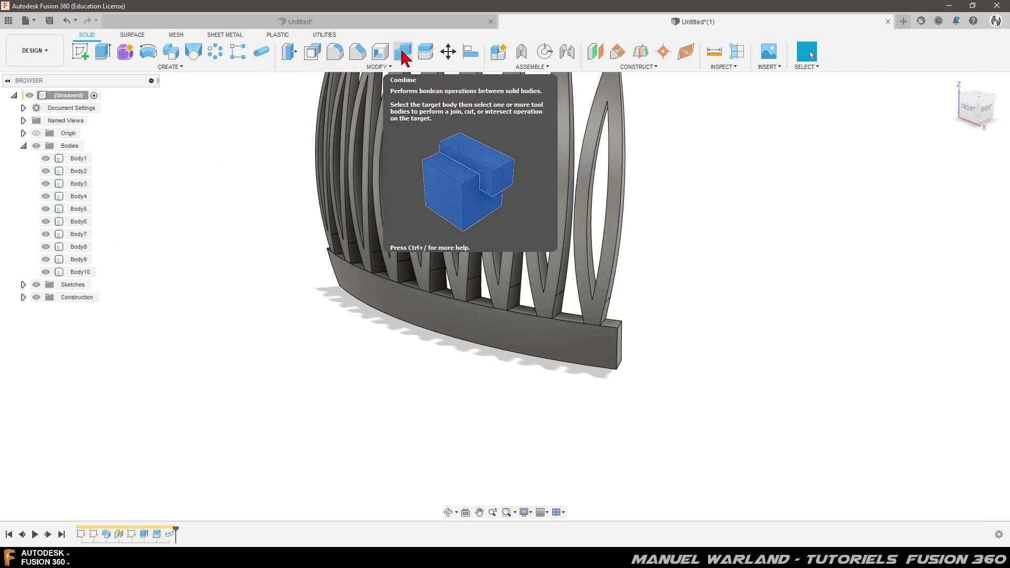
Combine the curved base (target) with all nine teeth using Join into Body1.
{"action": "left_click", "coordinate": [404, 52]}
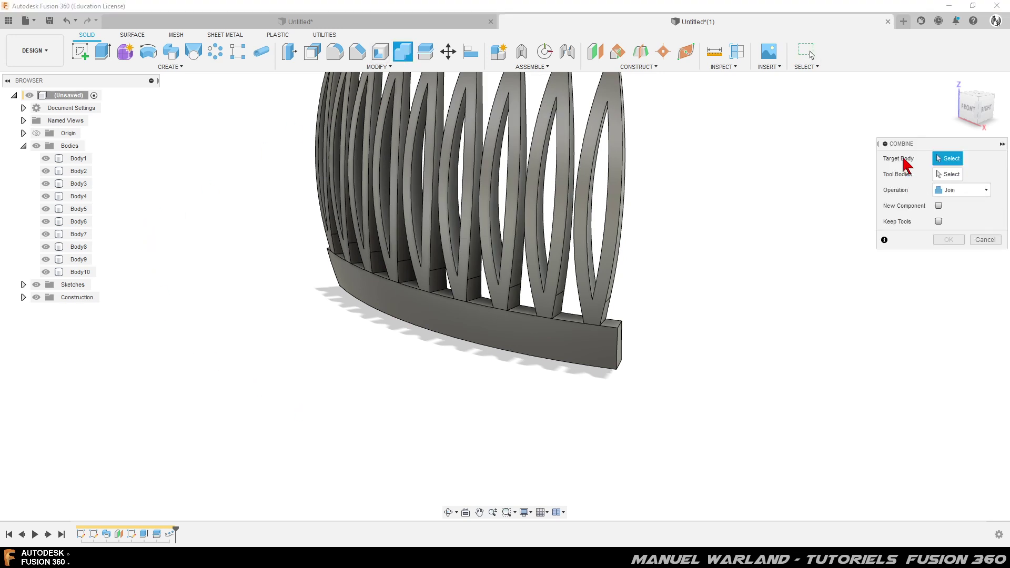
{"action": "left_click", "coordinate": [536, 345]}
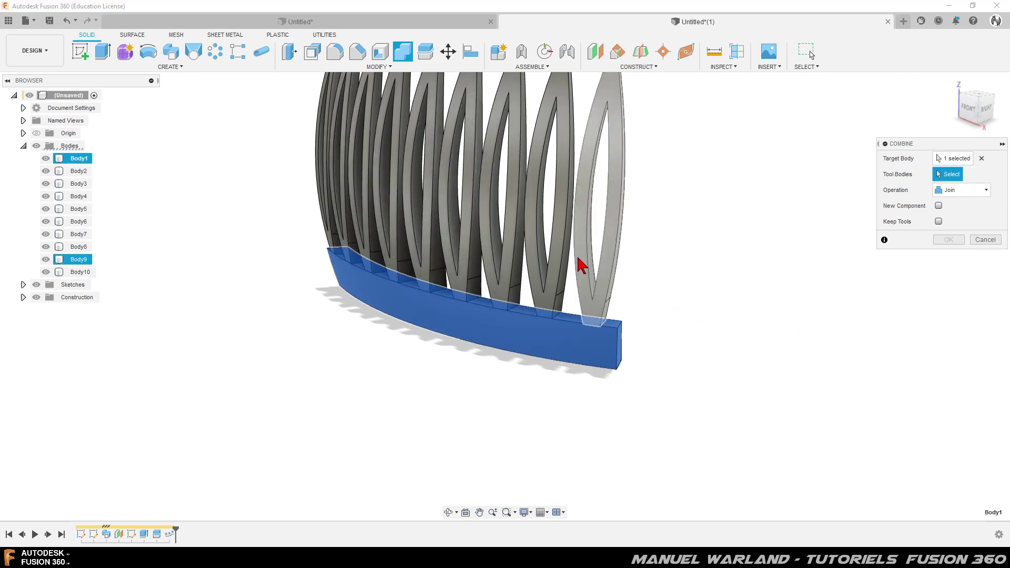
{"action": "left_click", "coordinate": [589, 273]}
{"action": "left_click", "coordinate": [508, 279]}
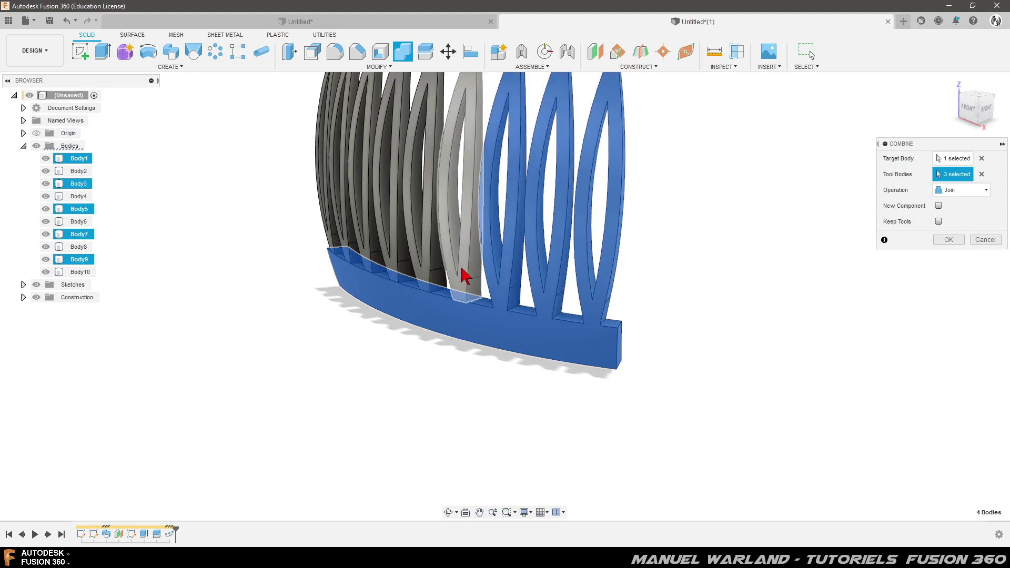
{"action": "left_click", "coordinate": [437, 267]}
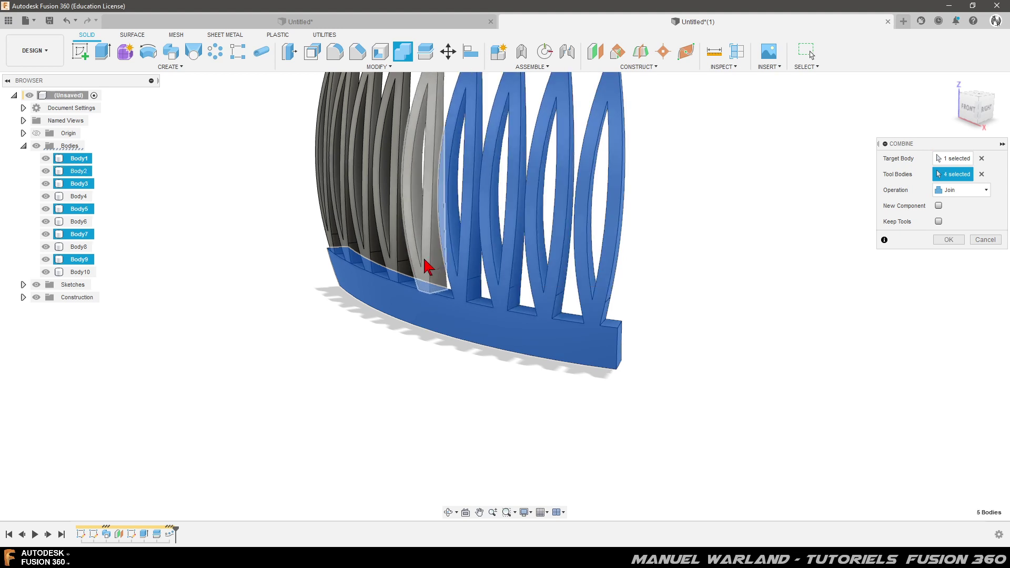
{"action": "left_click", "coordinate": [356, 258]}
{"action": "left_click", "coordinate": [356, 258]}
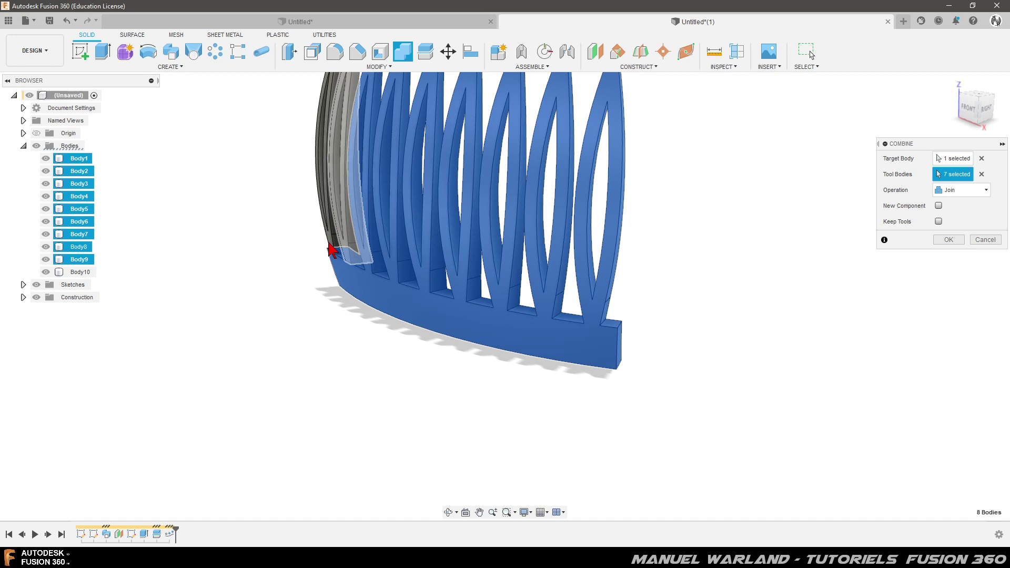
{"action": "left_click", "coordinate": [335, 248]}
{"action": "left_click", "coordinate": [334, 249]}
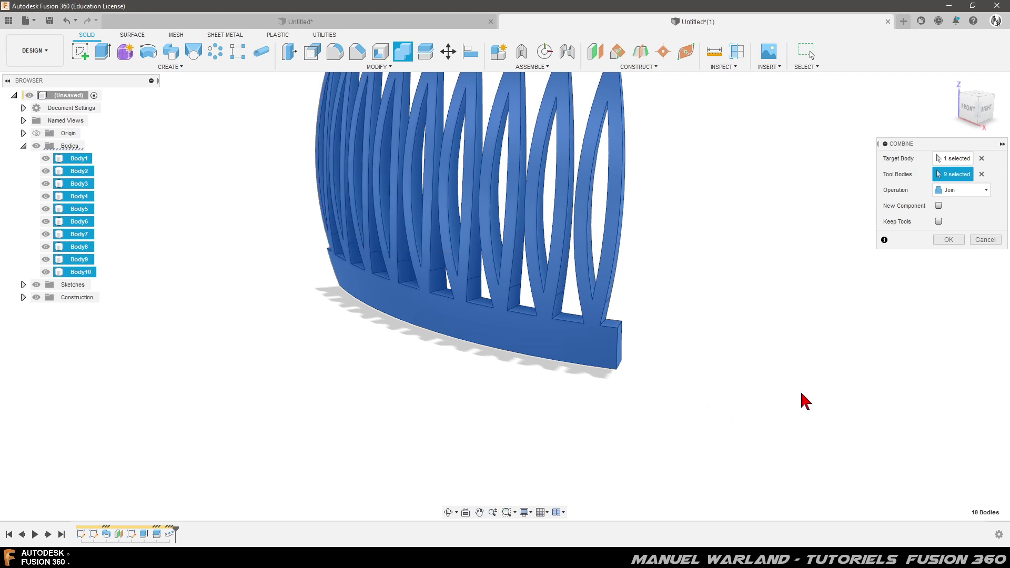
{"action": "left_click", "coordinate": [948, 239]}
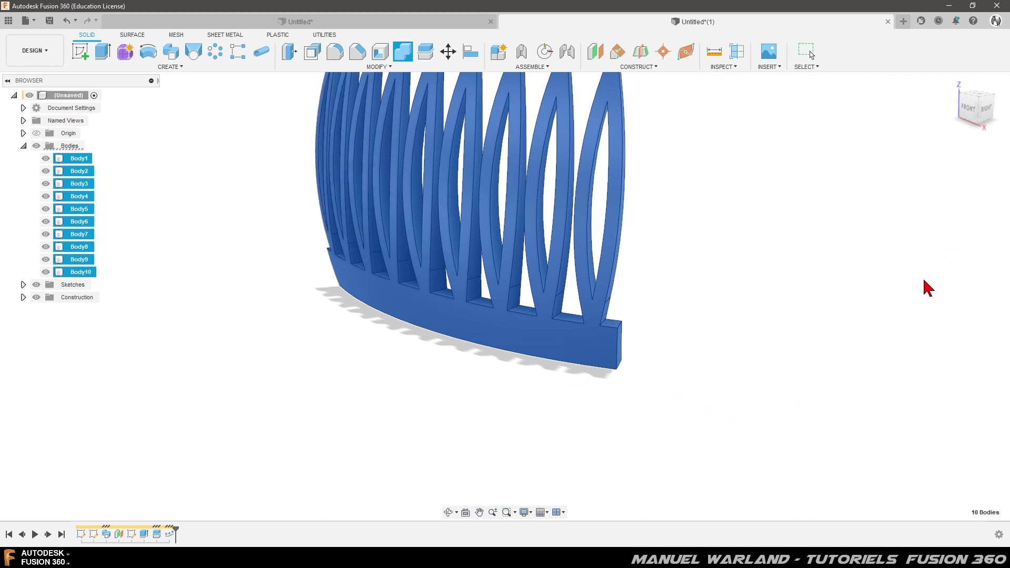
{"action": "mouse_move", "coordinate": [632, 426]}
{"action": "middle_mouse_down", "text": "shift"}
{"action": "mouse_move", "coordinate": [525, 419]}
{"action": "mouse_move", "coordinate": [626, 422]}
{"action": "mouse_move", "coordinate": [597, 387]}
{"action": "mouse_move", "coordinate": [613, 447]}
{"action": "mouse_move", "coordinate": [600, 431]}
{"action": "middle_mouse_up", "text": "shift"}
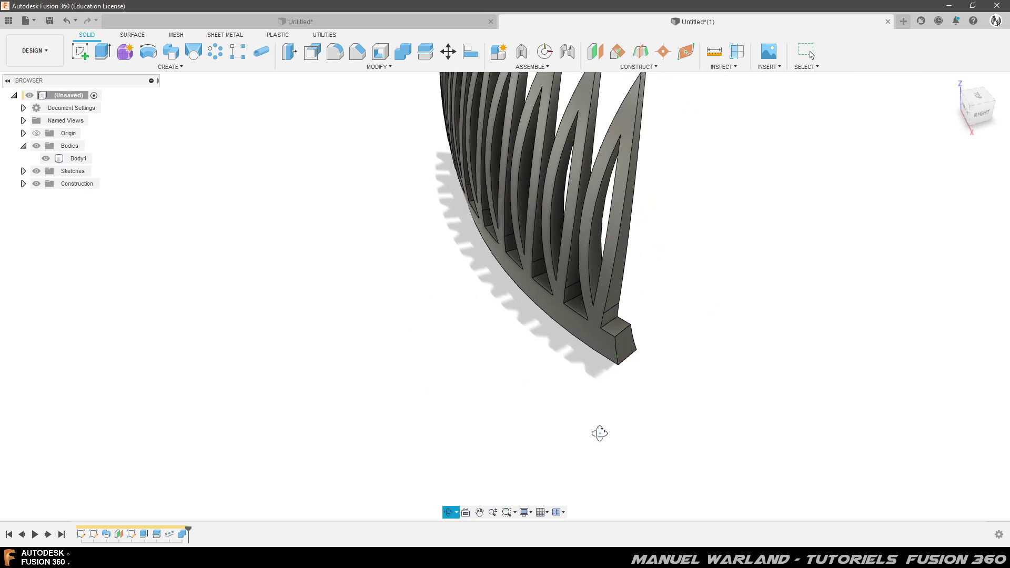
{"action": "middle_click_drag", "start_coordinate": [573, 396], "coordinate": [590, 380], "text": "shift"}
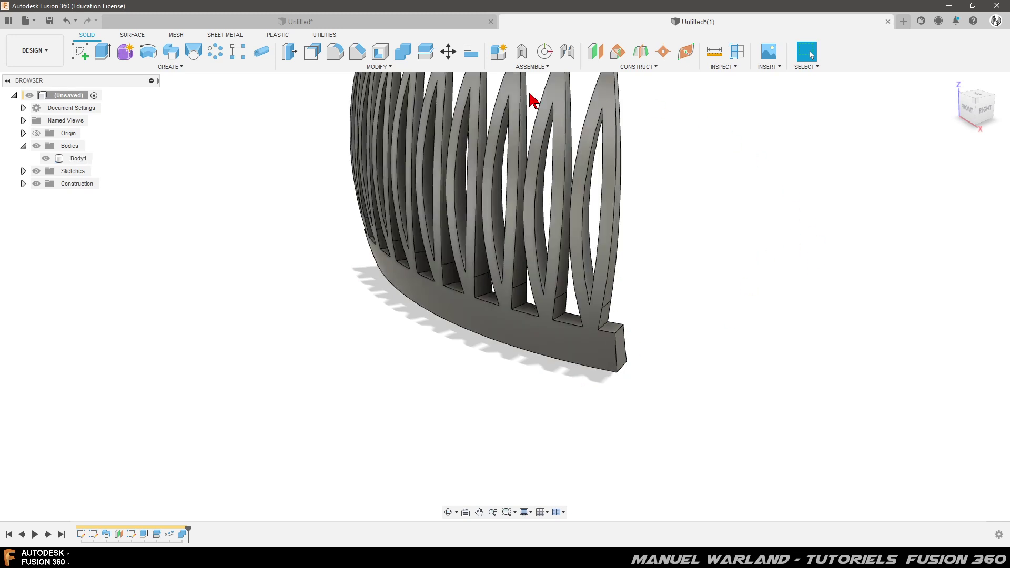
Split the comb body at the first small end face.
{"action": "left_click", "coordinate": [426, 51]}
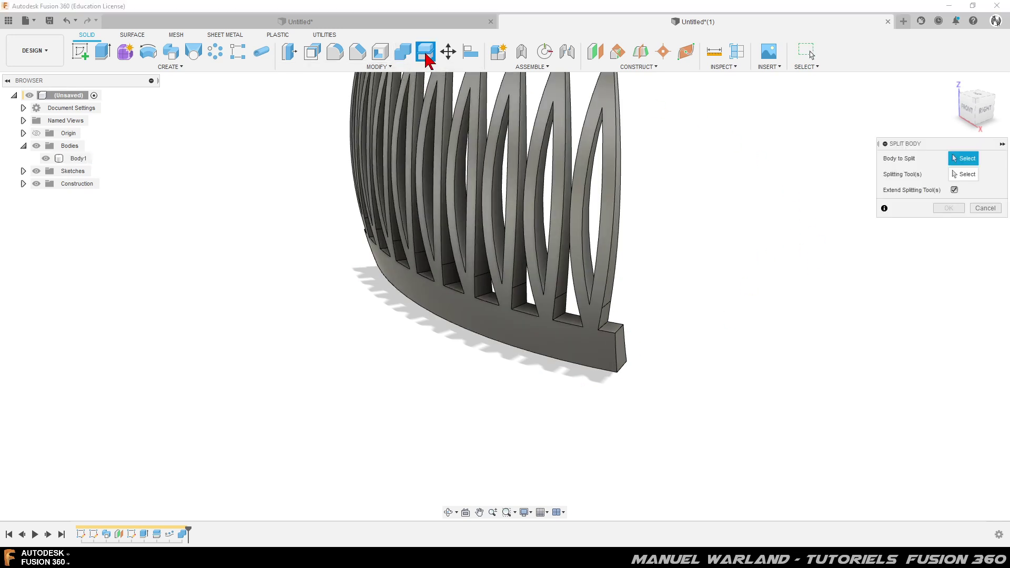
{"action": "left_click", "coordinate": [613, 354]}
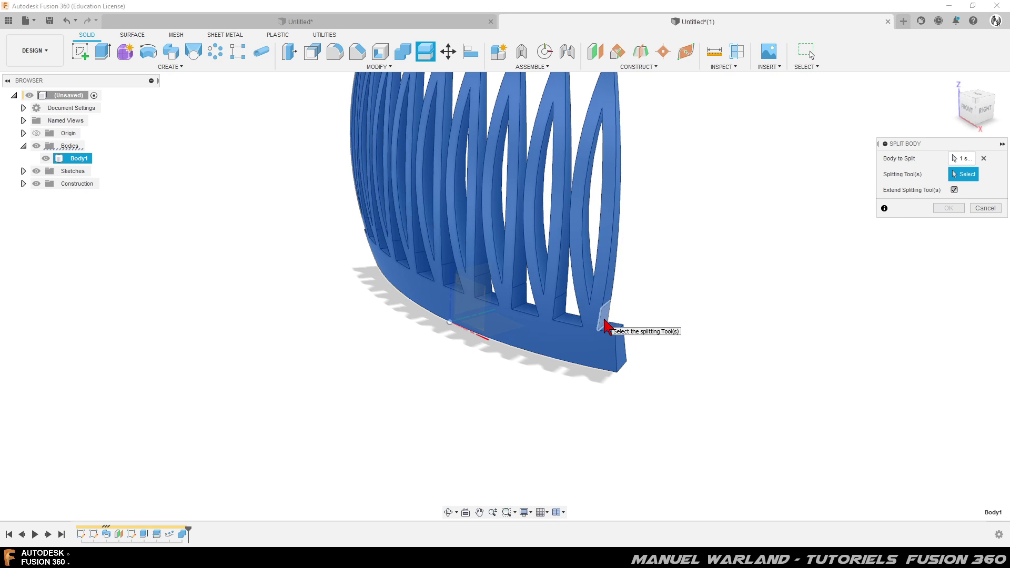
{"action": "left_click", "coordinate": [606, 325]}
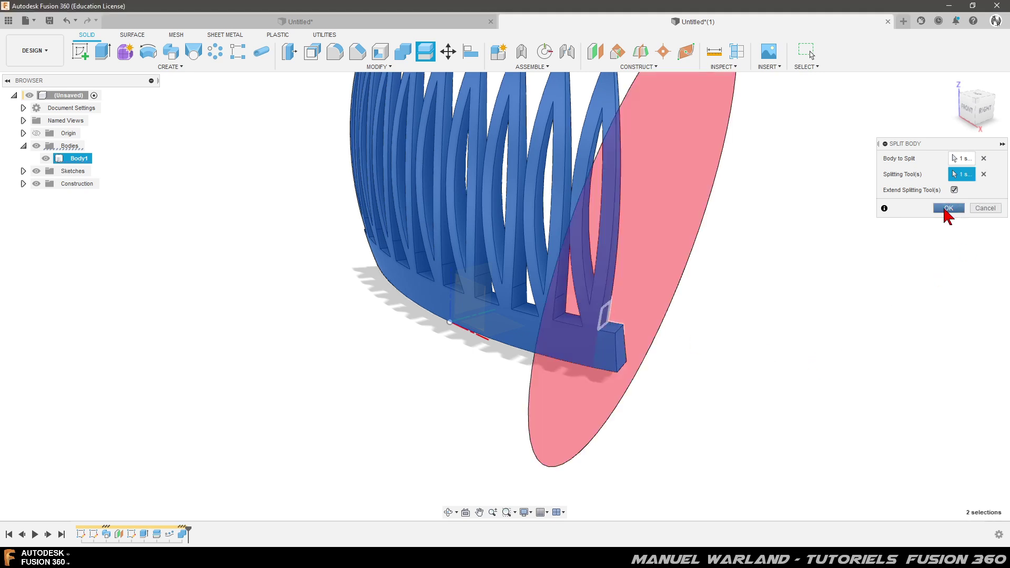
{"action": "left_click", "coordinate": [948, 209]}
Split Body1 at the small end face on the opposite end.
{"action": "mouse_move", "coordinate": [467, 388]}
{"action": "middle_mouse_down", "text": "shift"}
{"action": "mouse_move", "coordinate": [563, 400]}
{"action": "mouse_move", "coordinate": [552, 395]}
{"action": "middle_mouse_up", "text": "shift"}
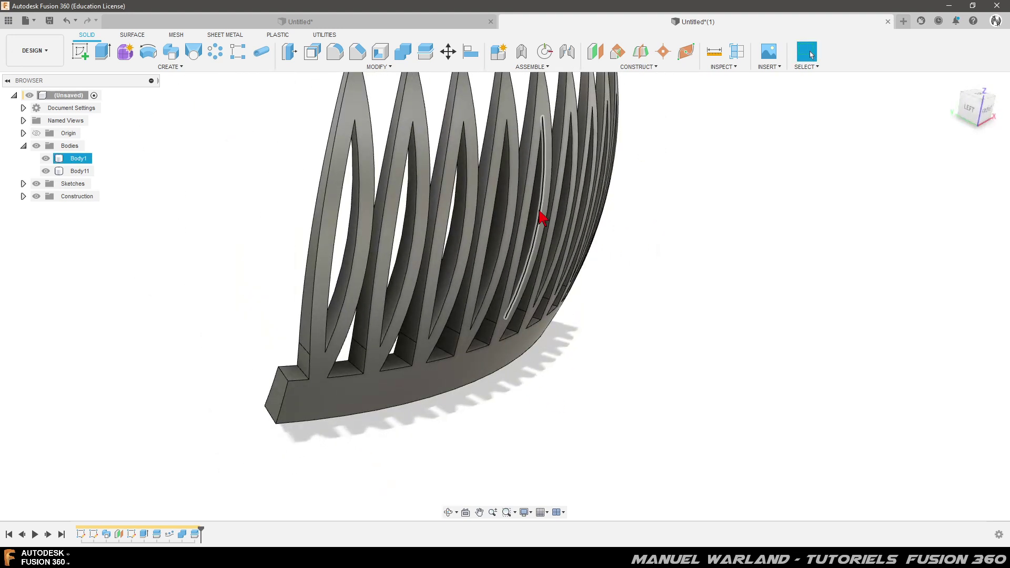
{"action": "left_click", "coordinate": [426, 53]}
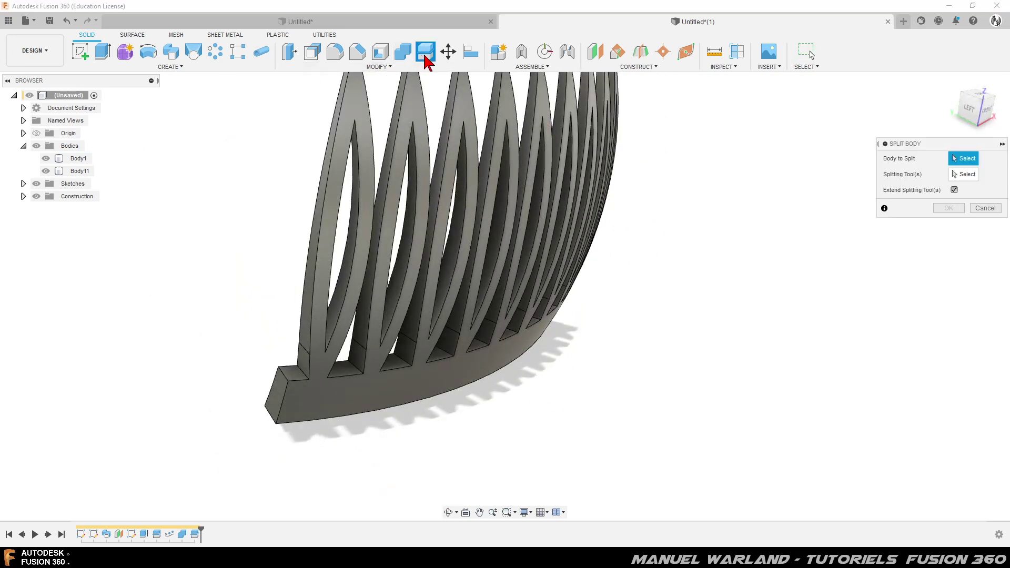
{"action": "left_click", "coordinate": [305, 409]}
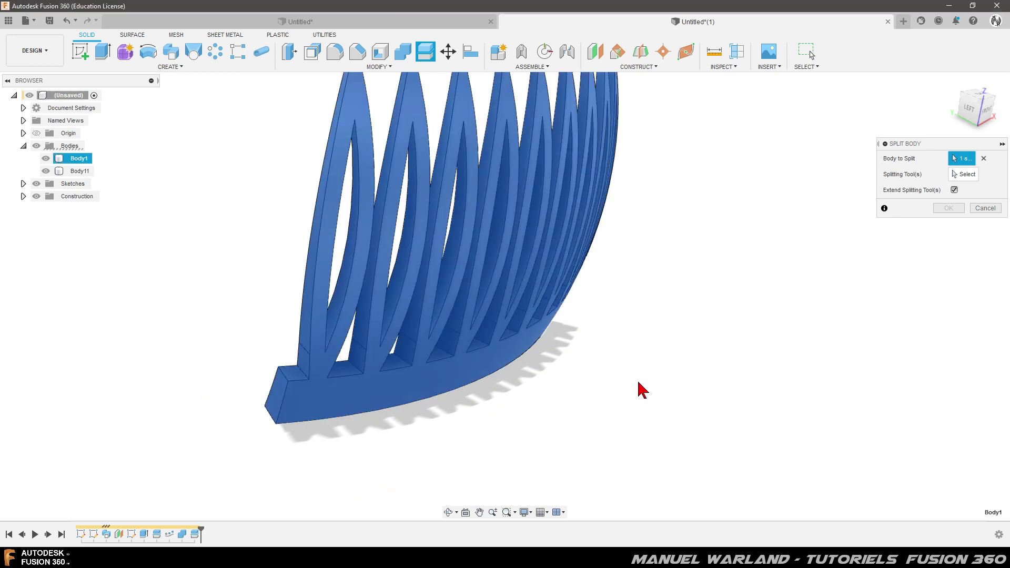
{"action": "left_click", "coordinate": [304, 363]}
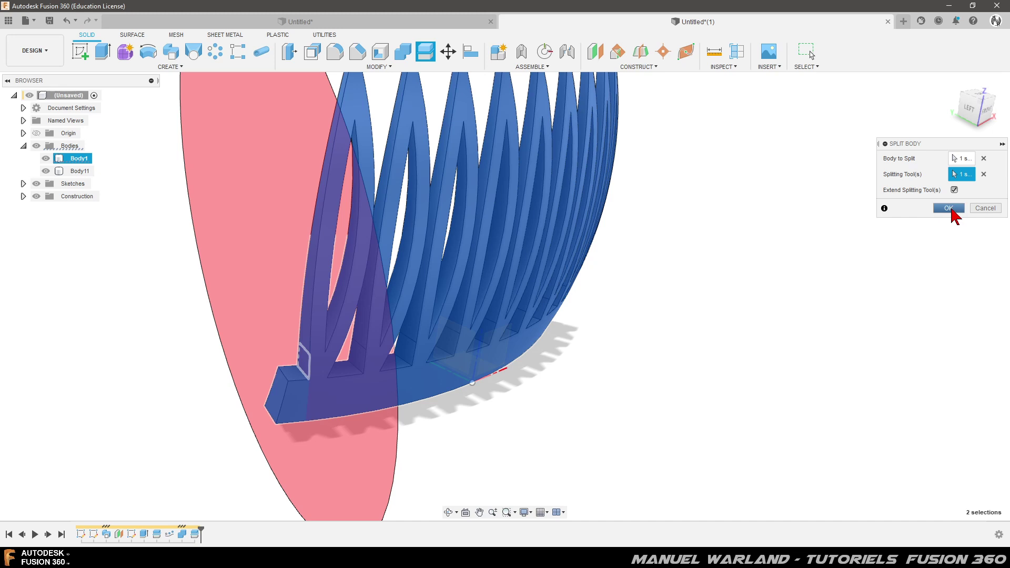
{"action": "left_click", "coordinate": [950, 209]}
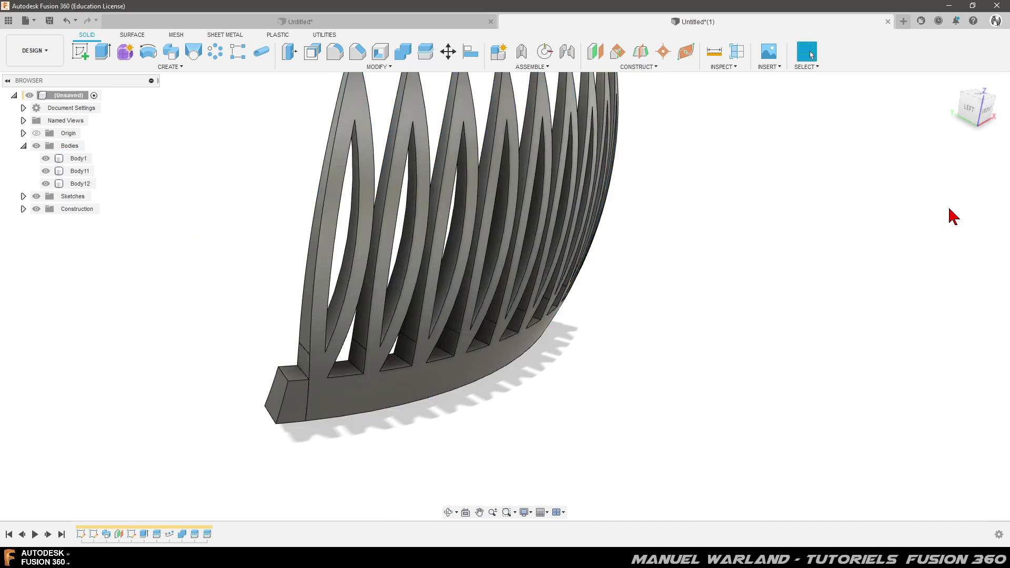
Remove the Body11 and Body12 offcut end pieces.
{"action": "left_click", "coordinate": [79, 172]}
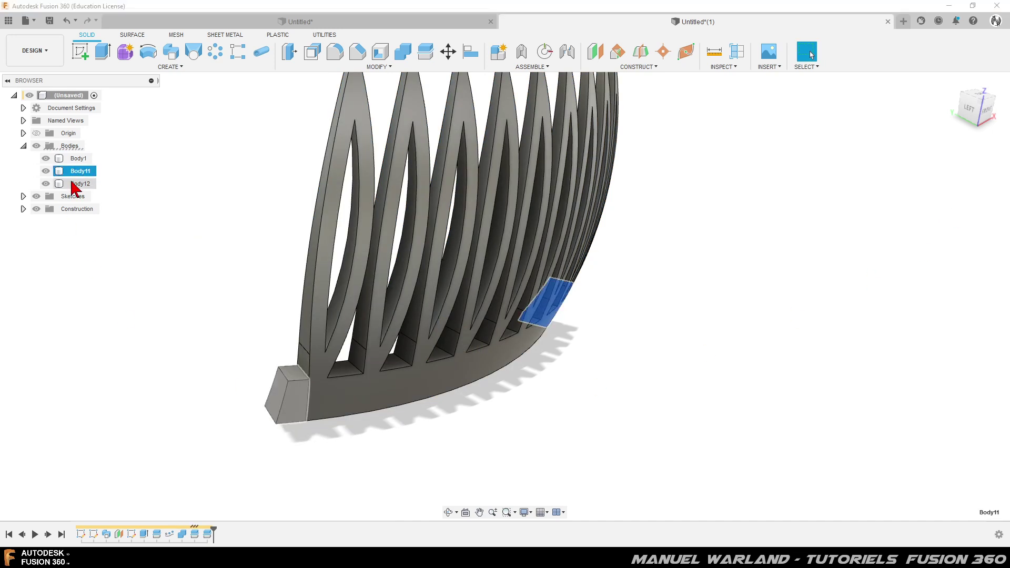
{"action": "left_click", "coordinate": [74, 185], "text": "ctrl"}
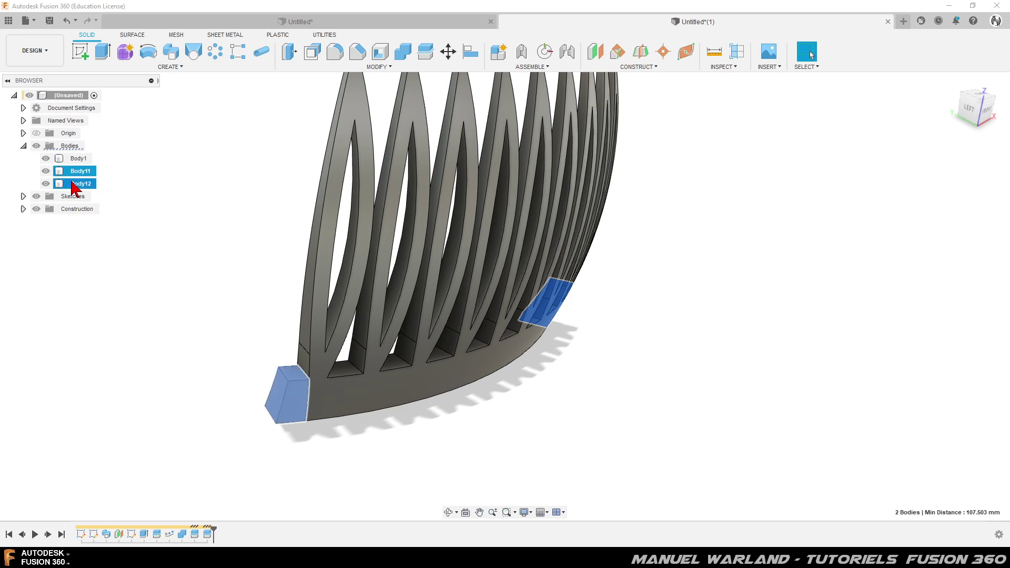
{"action": "right_click", "coordinate": [73, 185]}
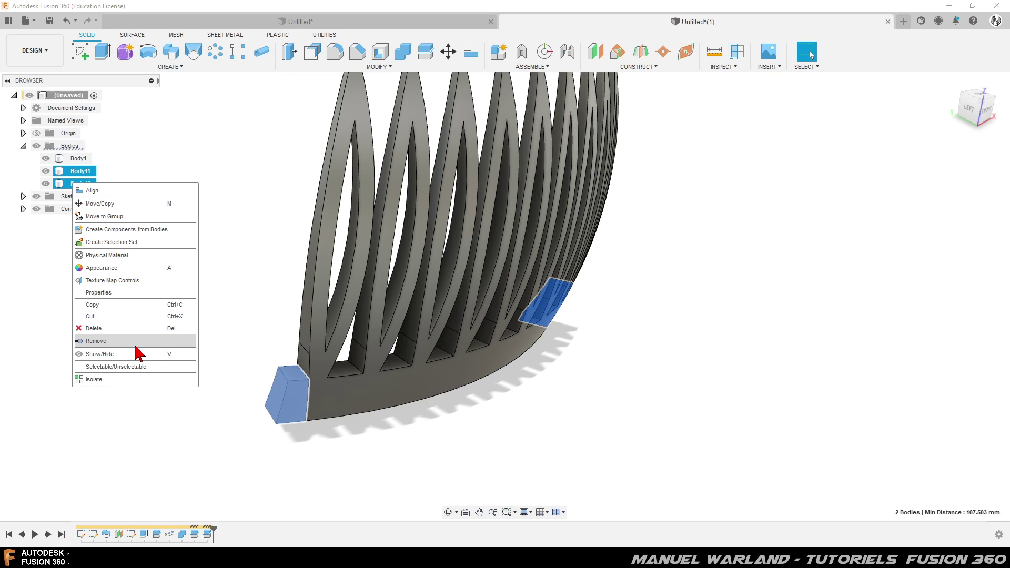
{"action": "left_click", "coordinate": [95, 341]}
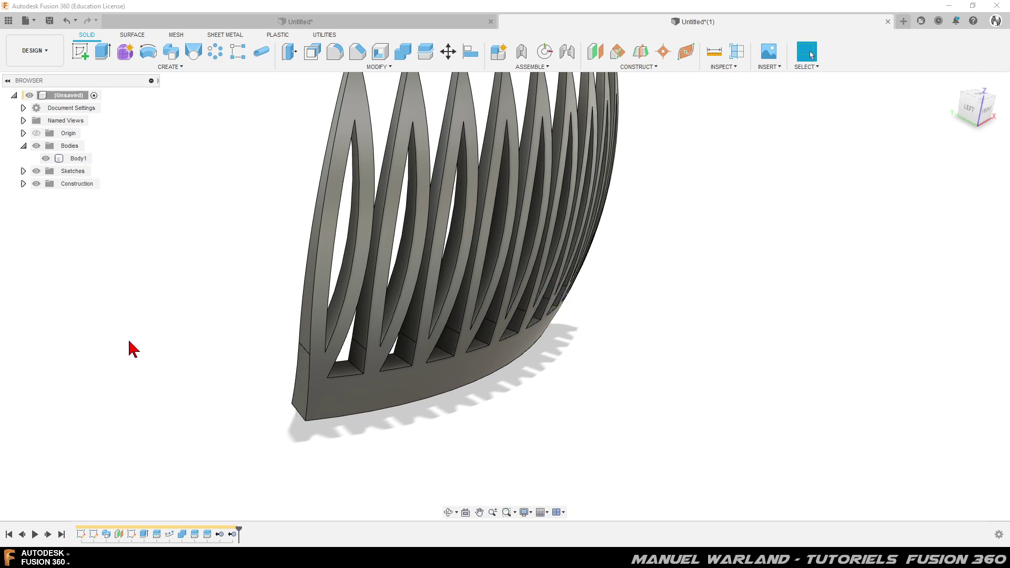
{"action": "mouse_move", "coordinate": [534, 455]}
{"action": "middle_mouse_down", "text": "shift"}
{"action": "mouse_move", "coordinate": [481, 433]}
{"action": "mouse_move", "coordinate": [435, 370]}
{"action": "mouse_move", "coordinate": [525, 399]}
{"action": "mouse_move", "coordinate": [451, 406]}
{"action": "mouse_move", "coordinate": [484, 412]}
{"action": "mouse_move", "coordinate": [512, 402]}
{"action": "mouse_move", "coordinate": [489, 396]}
{"action": "middle_mouse_up", "text": "shift"}
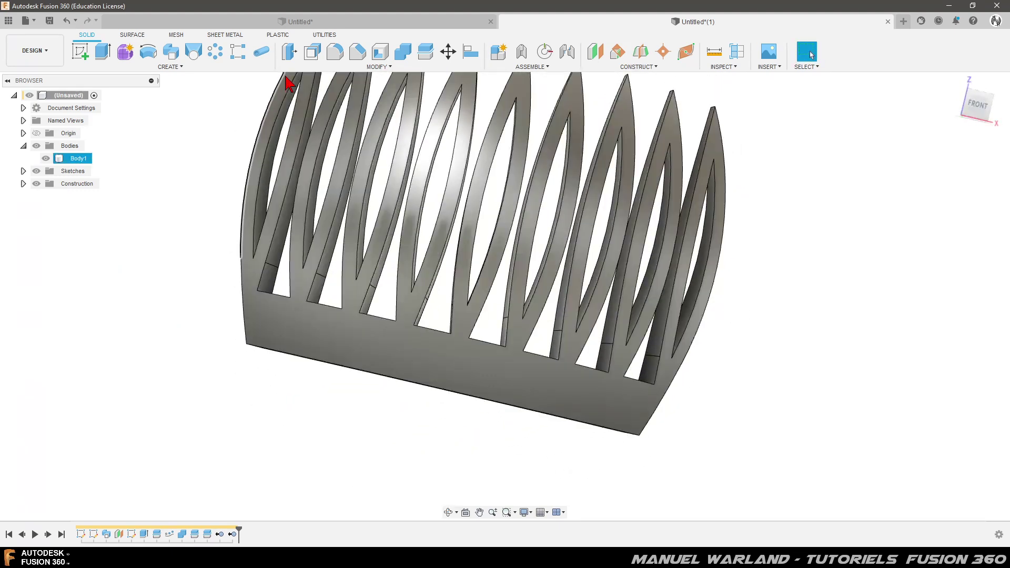
Select two faces of the comb for a 1 mm fillet.
{"action": "left_click", "coordinate": [335, 52]}
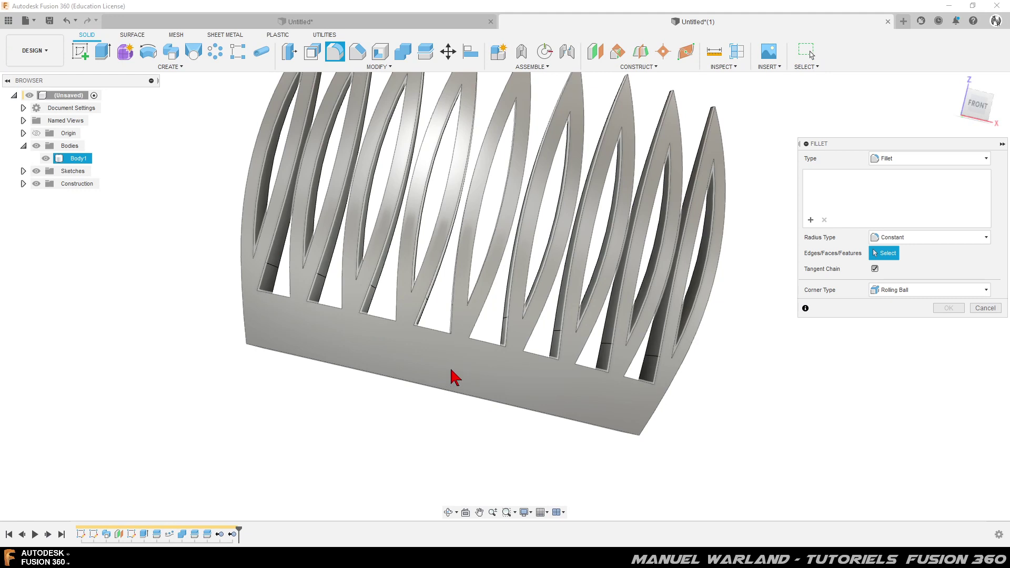
{"action": "left_click", "coordinate": [432, 365]}
{"action": "mouse_move", "coordinate": [692, 430]}
{"action": "middle_mouse_down", "text": "shift"}
{"action": "mouse_move", "coordinate": [572, 383]}
{"action": "mouse_move", "coordinate": [621, 436]}
{"action": "middle_mouse_up", "text": "shift"}
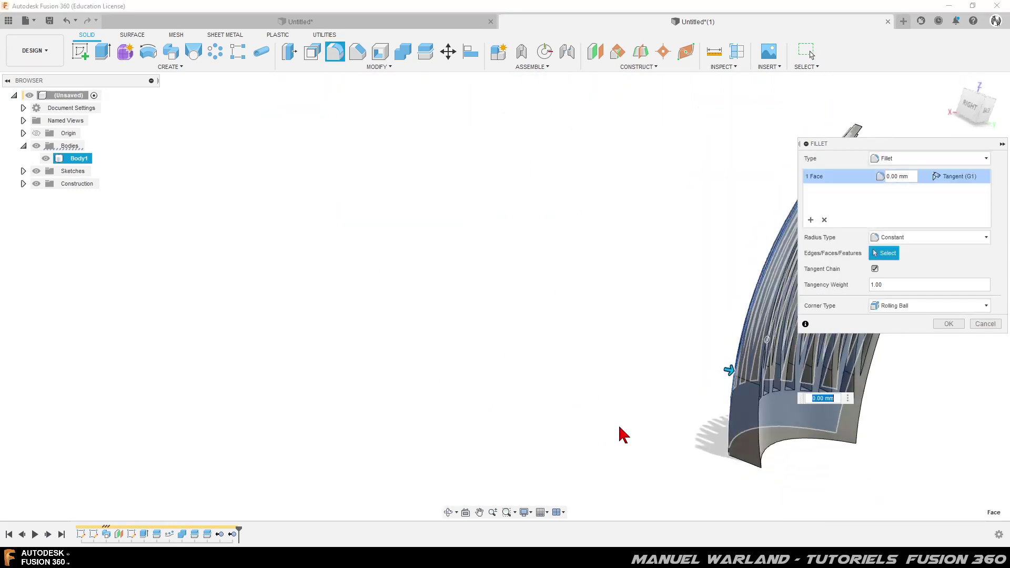
{"action": "left_click", "coordinate": [789, 422]}
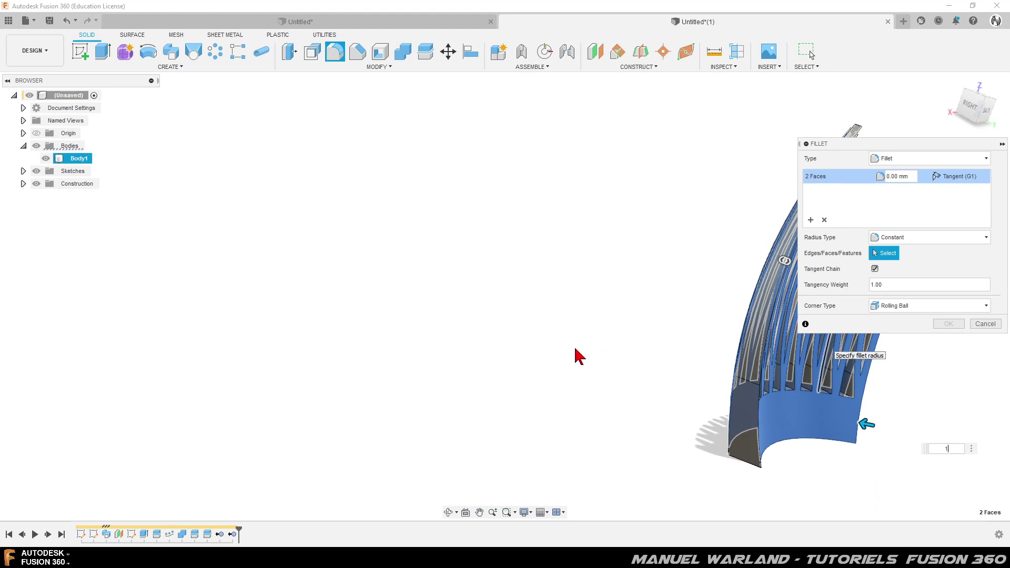
{"action": "type", "text": "1"}
{"action": "key", "text": "Return"}
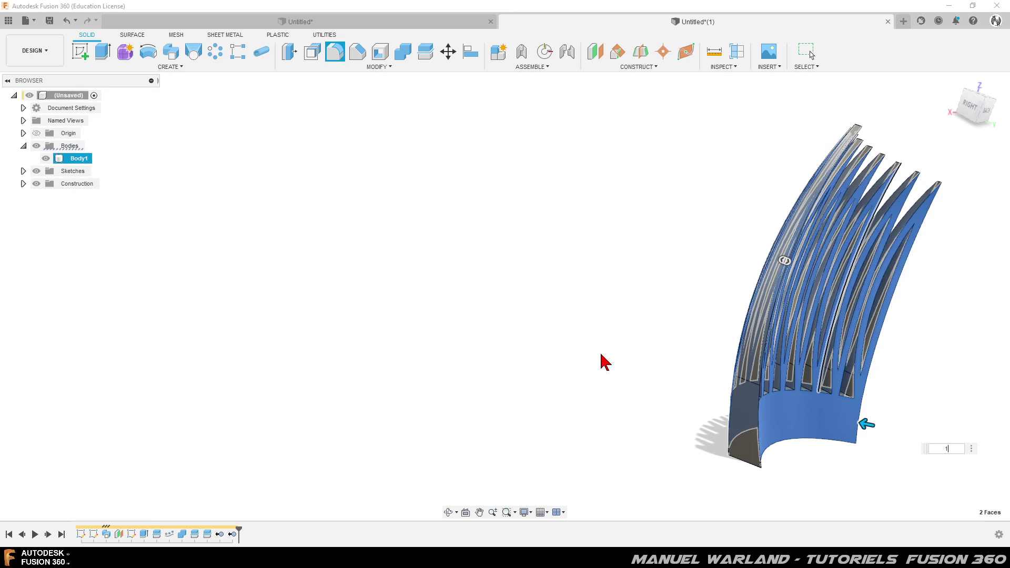
Check the 1 mm fillet preview from the front and apply it.
{"action": "middle_click_drag", "start_coordinate": [591, 363], "coordinate": [665, 389], "text": "shift"}
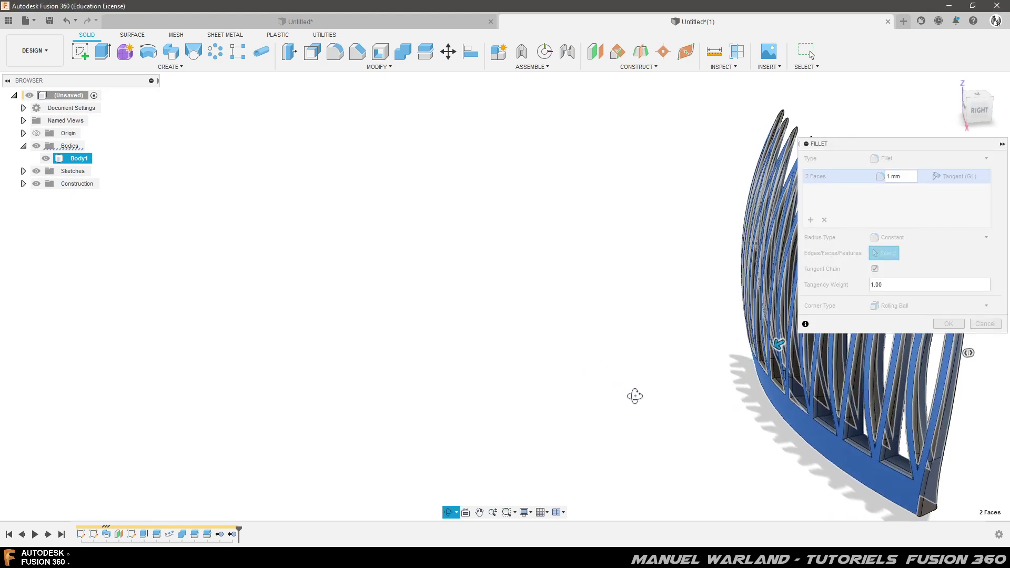
{"action": "left_click", "coordinate": [479, 512]}
{"action": "left_click_drag", "start_coordinate": [700, 380], "coordinate": [392, 342]}
{"action": "middle_click_drag", "start_coordinate": [392, 343], "coordinate": [671, 278], "text": "shift"}
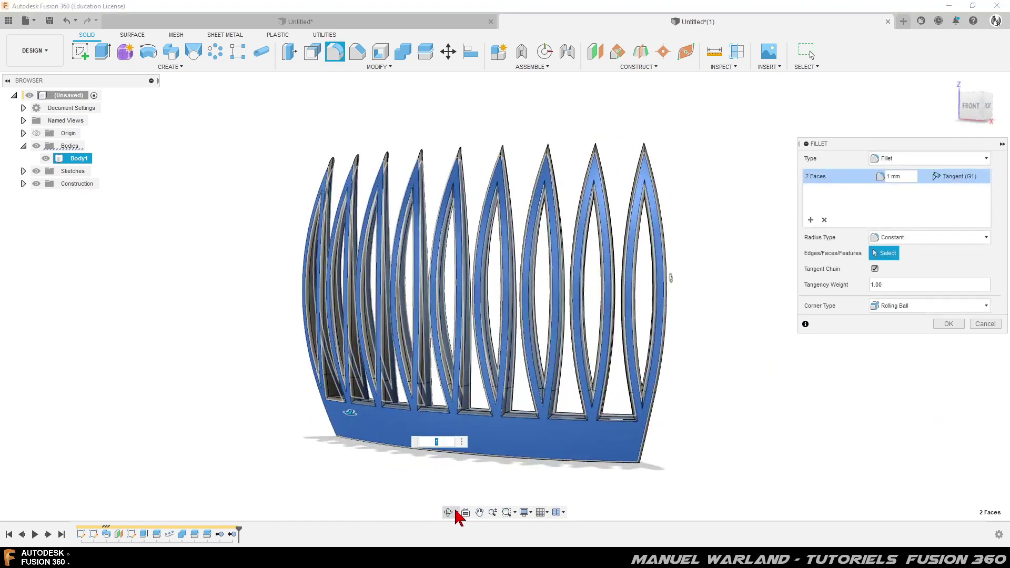
{"action": "left_click", "coordinate": [448, 513]}
{"action": "left_click_drag", "start_coordinate": [702, 467], "coordinate": [698, 458]}
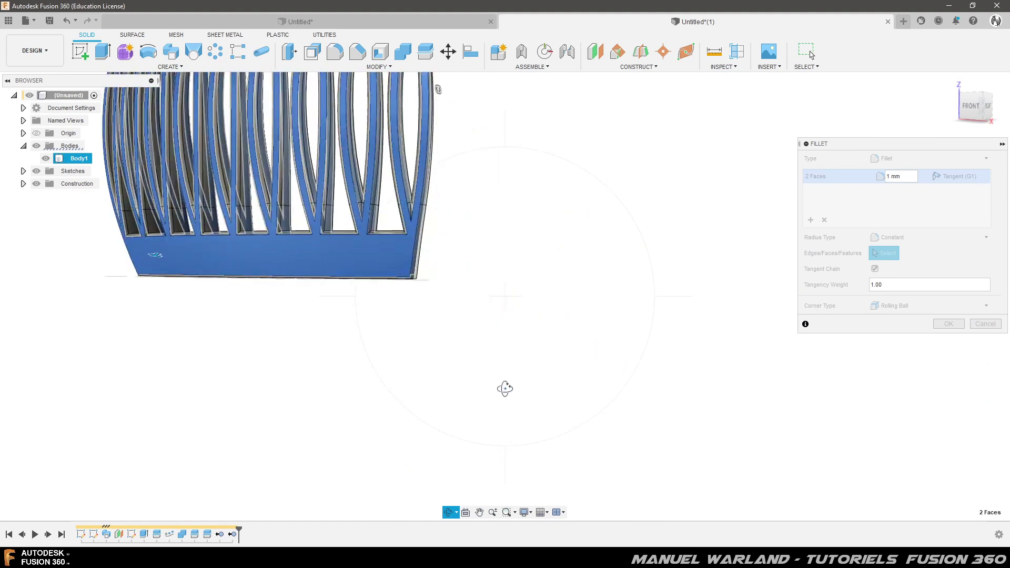
{"action": "left_click", "coordinate": [480, 512]}
{"action": "left_click_drag", "start_coordinate": [360, 216], "coordinate": [551, 436]}
{"action": "key", "text": "Escape"}
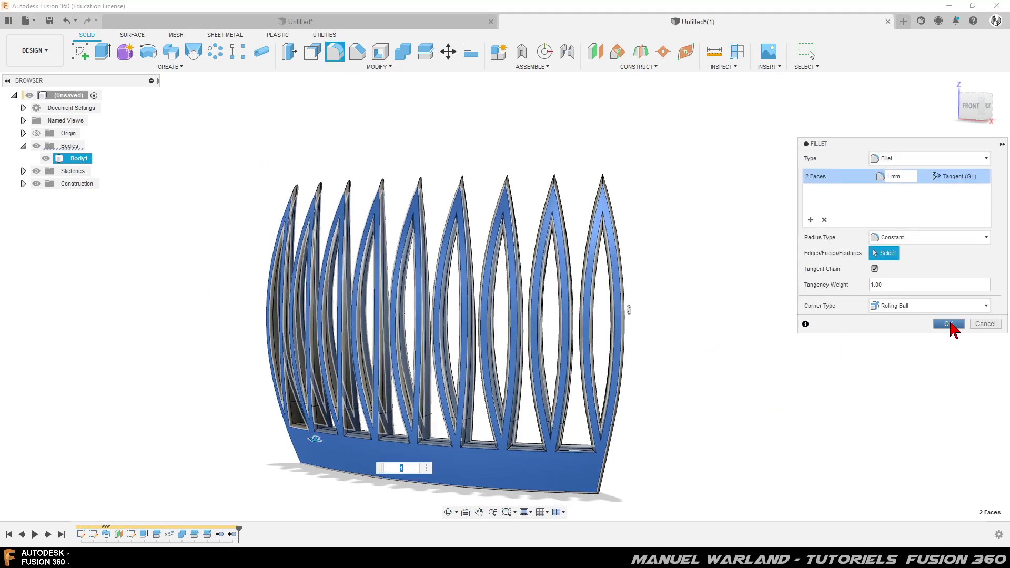
{"action": "left_click", "coordinate": [949, 324]}
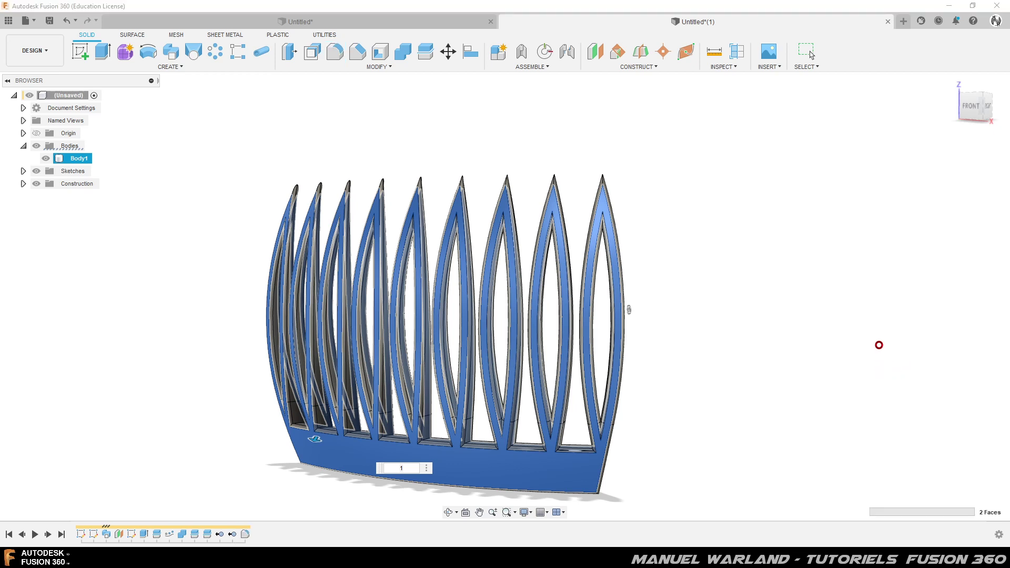
{"action": "mouse_move", "coordinate": [717, 403]}
{"action": "middle_mouse_down", "text": "shift"}
{"action": "mouse_move", "coordinate": [635, 433]}
{"action": "mouse_move", "coordinate": [668, 355]}
{"action": "mouse_move", "coordinate": [648, 324]}
{"action": "middle_mouse_up", "text": "shift"}
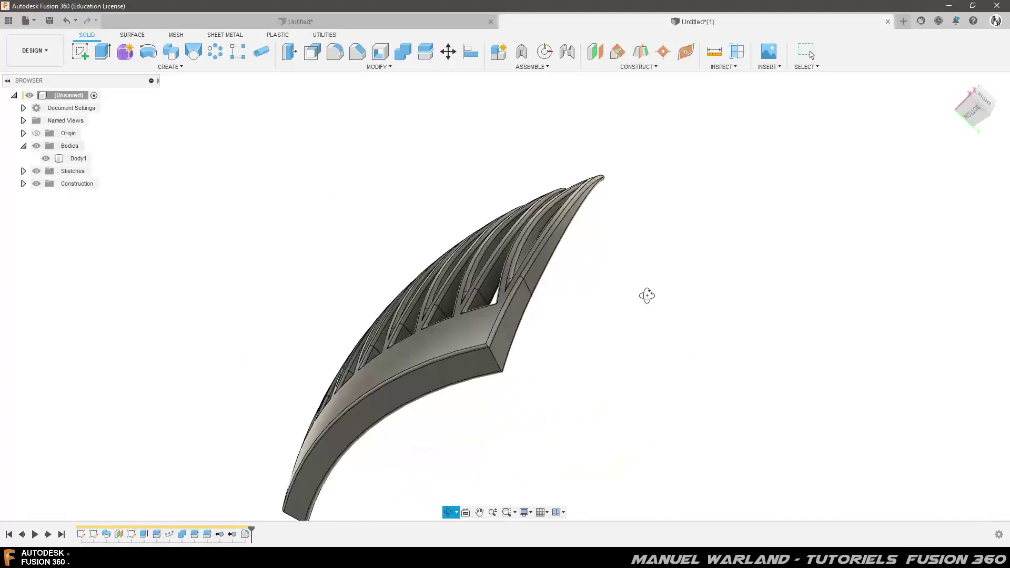
{"action": "middle_click_drag", "start_coordinate": [647, 324], "coordinate": [660, 332], "text": "shift"}
{"action": "left_click", "coordinate": [519, 388]}
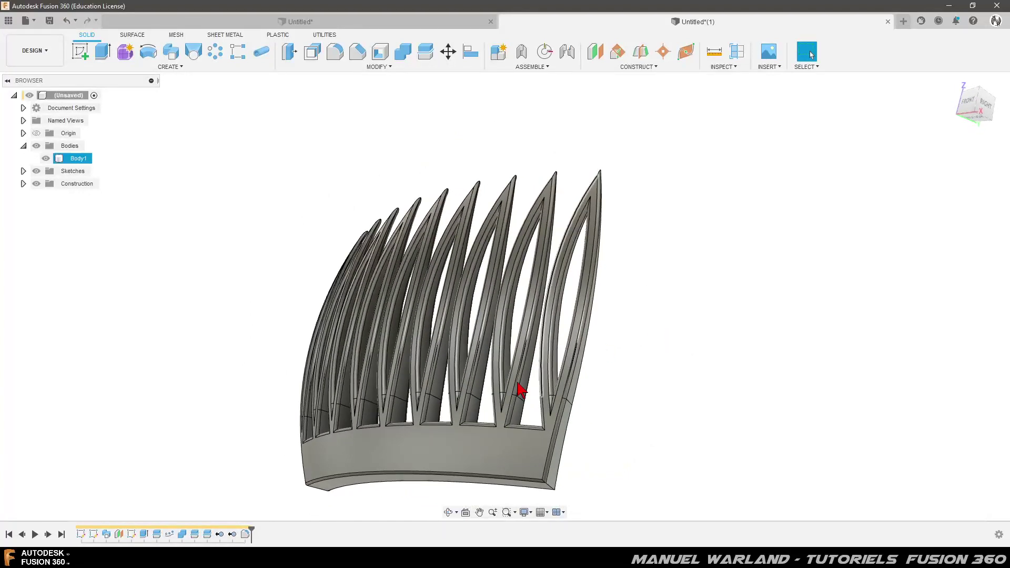
{"action": "mouse_move", "coordinate": [562, 453]}
{"action": "middle_mouse_down", "text": "shift"}
{"action": "mouse_move", "coordinate": [523, 468]}
{"action": "mouse_move", "coordinate": [519, 449]}
{"action": "middle_mouse_up", "text": "shift"}
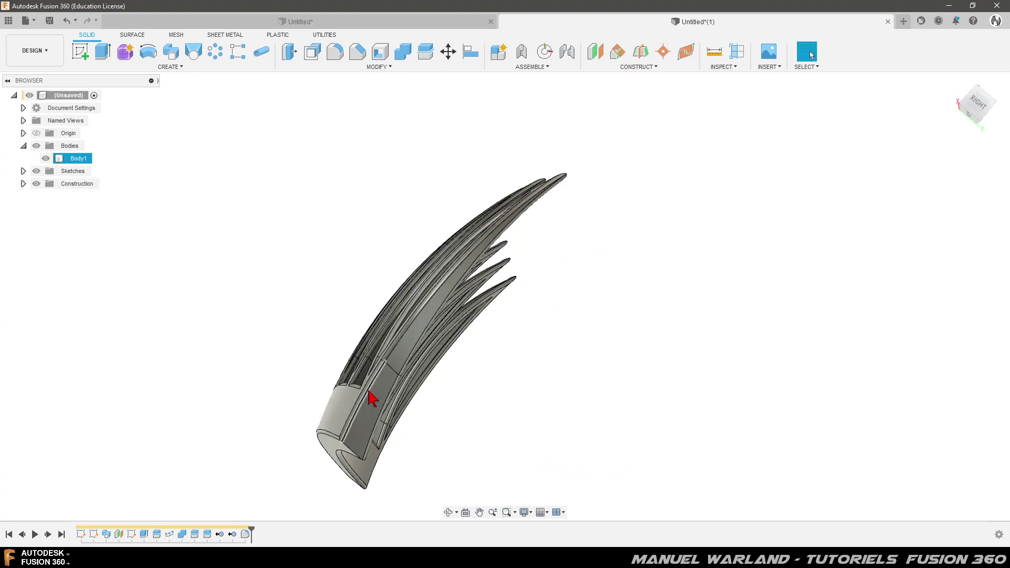
{"action": "mouse_move", "coordinate": [388, 415]}
{"action": "middle_mouse_down", "text": "shift"}
{"action": "mouse_move", "coordinate": [378, 426]}
{"action": "mouse_move", "coordinate": [500, 415]}
{"action": "middle_mouse_up", "text": "shift"}
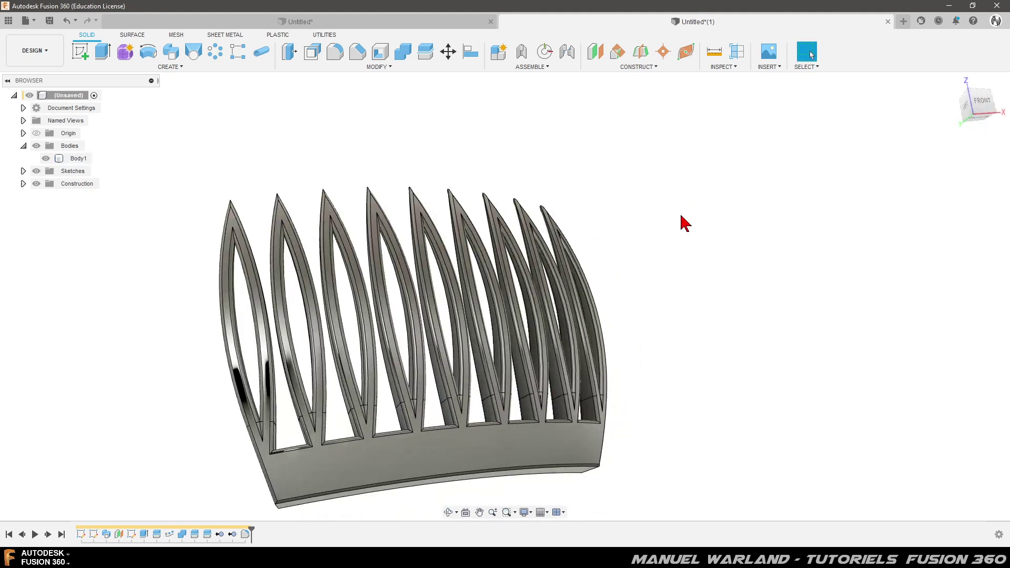
{"action": "scroll", "coordinate": [683, 223], "scroll_direction": "down", "scroll_amount": 2}
{"action": "mouse_move", "coordinate": [670, 258]}
{"action": "middle_mouse_down", "text": "shift"}
{"action": "mouse_move", "coordinate": [687, 322]}
{"action": "mouse_move", "coordinate": [739, 303]}
{"action": "mouse_move", "coordinate": [676, 316]}
{"action": "mouse_move", "coordinate": [574, 309]}
{"action": "mouse_move", "coordinate": [603, 249]}
{"action": "mouse_move", "coordinate": [505, 270]}
{"action": "mouse_move", "coordinate": [615, 300]}
{"action": "middle_mouse_up", "text": "shift"}
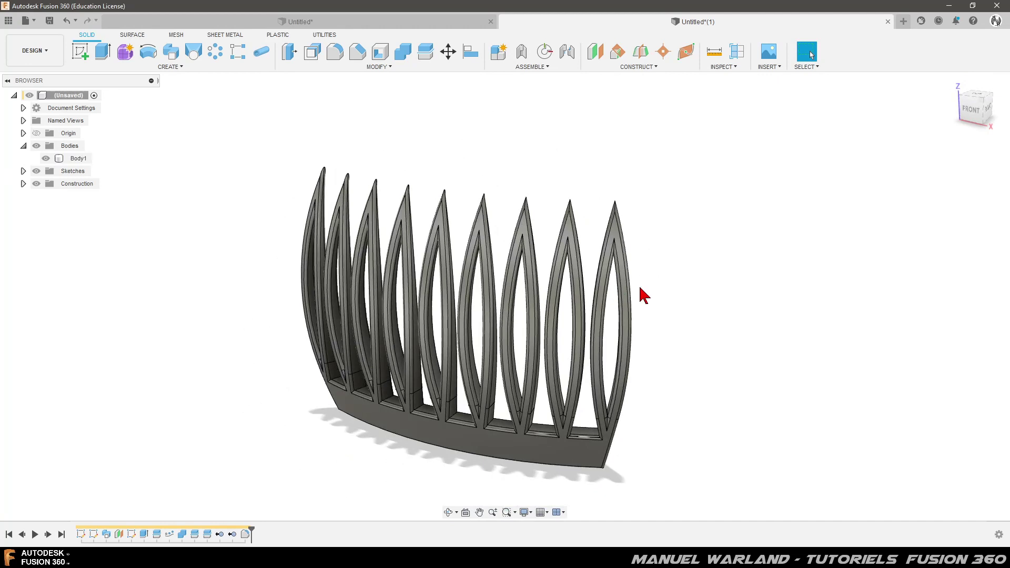